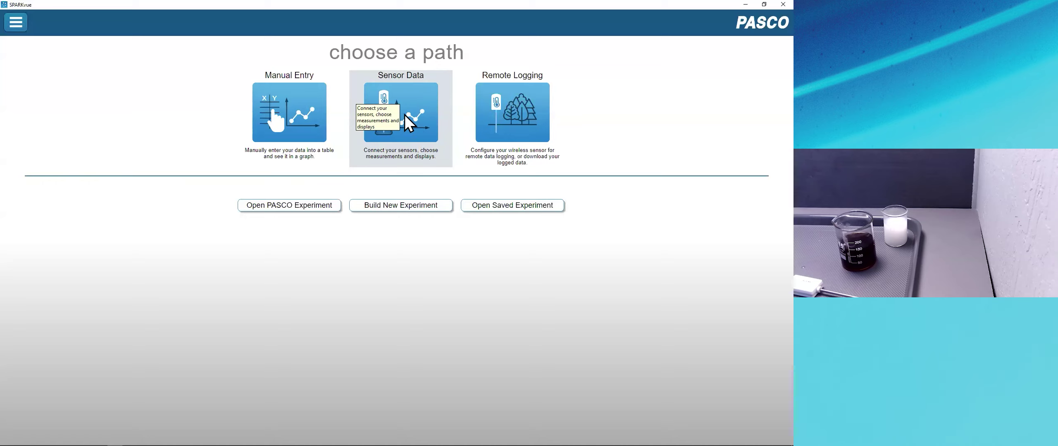
# - Start a sensor data setup and connect the wireless temperature sensors 622-484 and 551-998
pyautogui.click(398, 124)
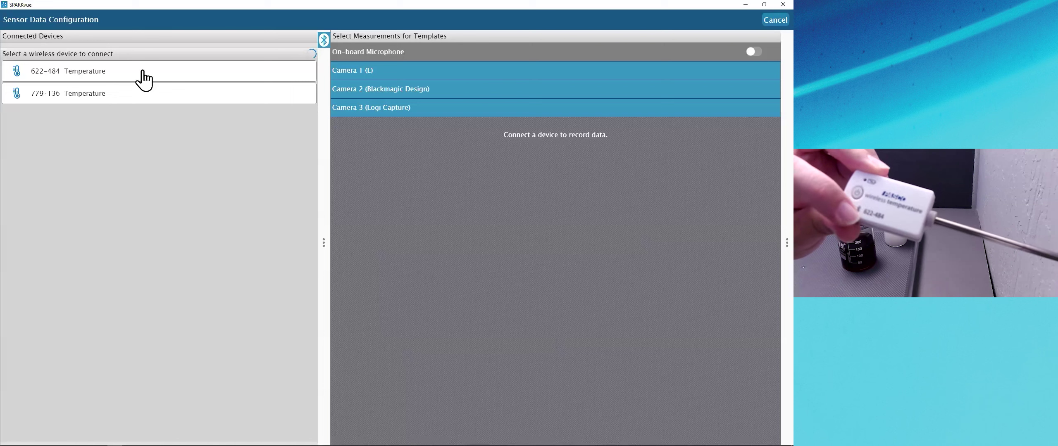
pyautogui.click(94, 77)
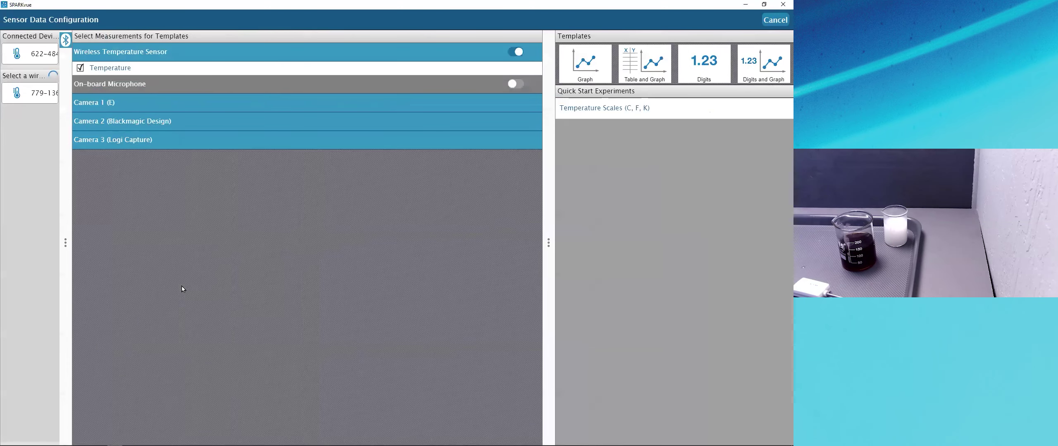
pyautogui.moveTo(70, 245); pyautogui.dragTo(181, 244)
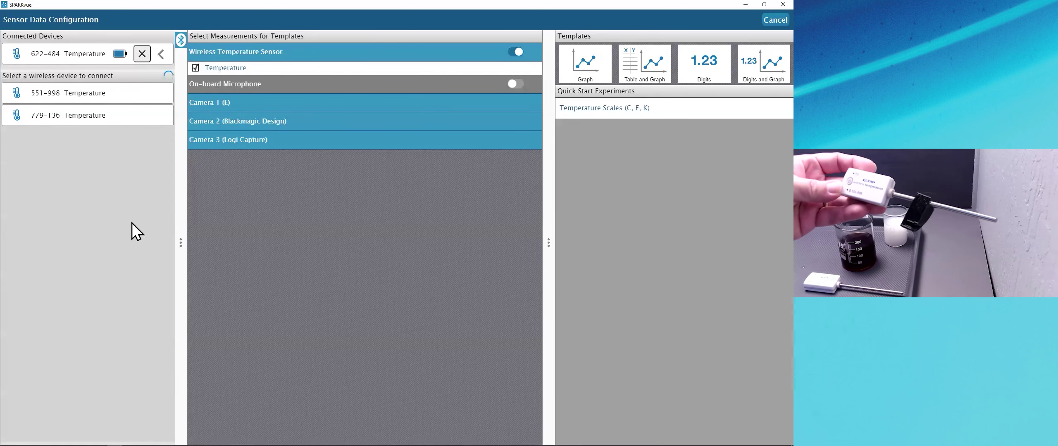
pyautogui.click(71, 95)
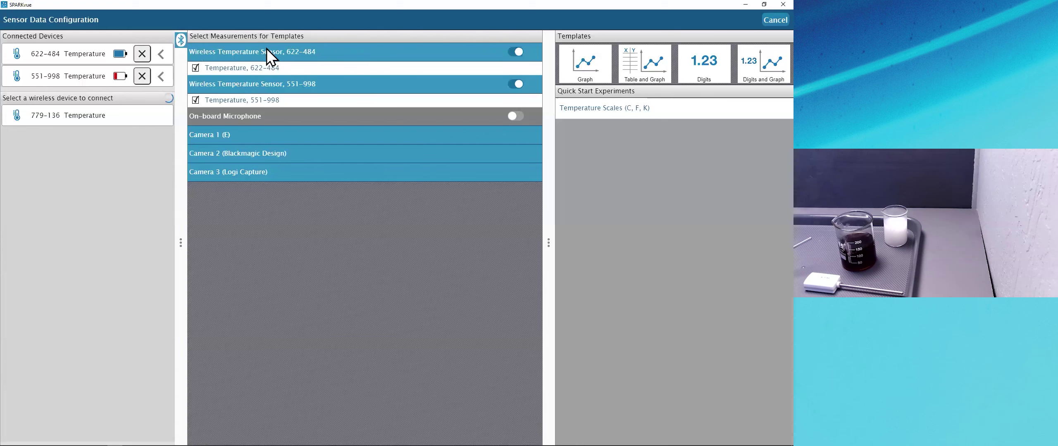
# - Keep the temperature measurements of both sensors selected and open the Digits and Graph template
pyautogui.click(195, 68)
pyautogui.click(196, 67)
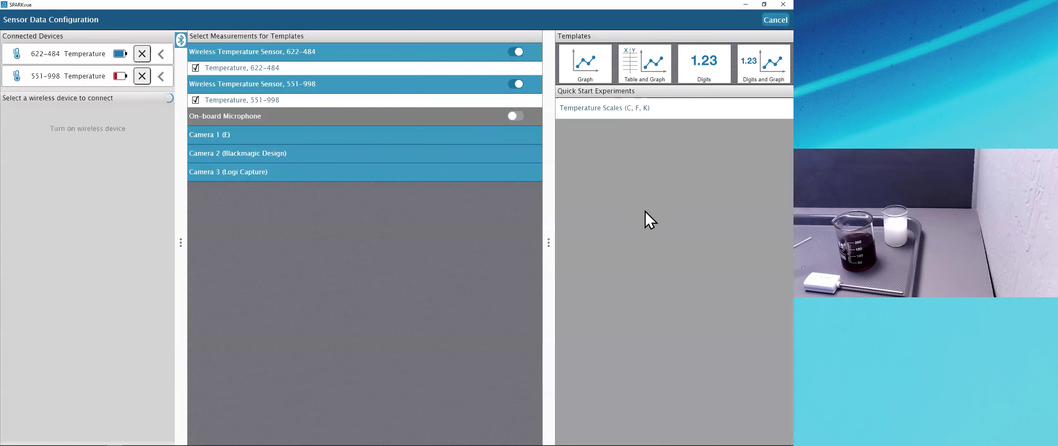
pyautogui.click(579, 80)
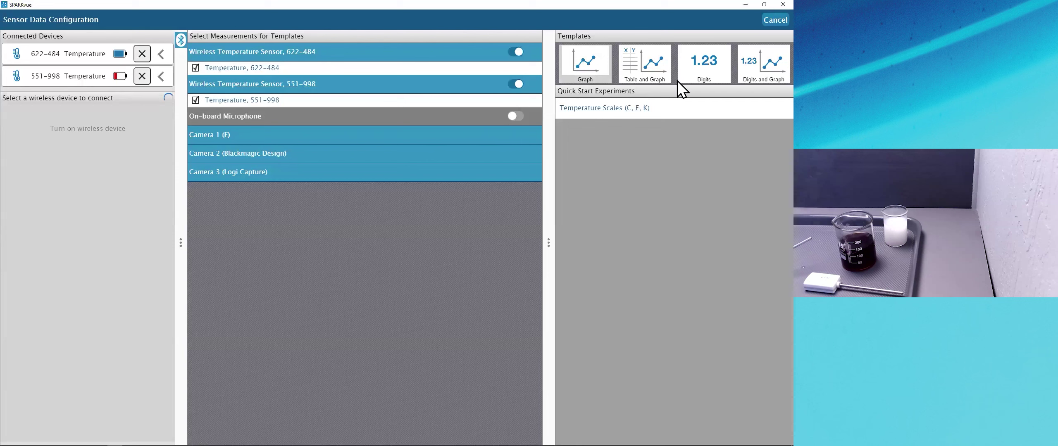
pyautogui.click(764, 66)
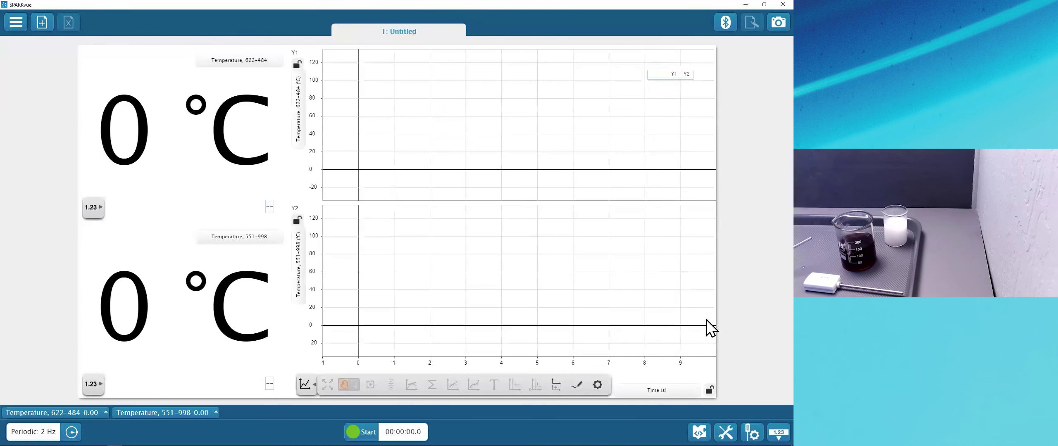
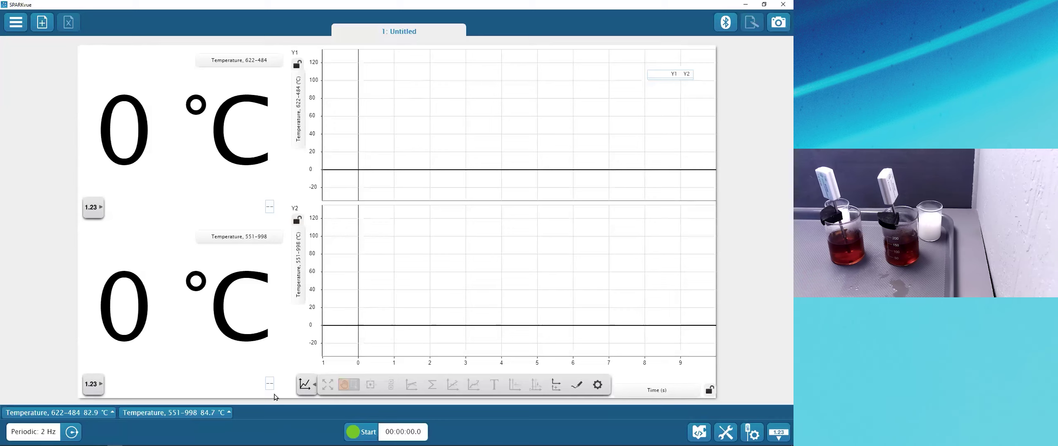
# - Collapse the graph tools and start recording data from both temperature sensors
pyautogui.click(306, 390)
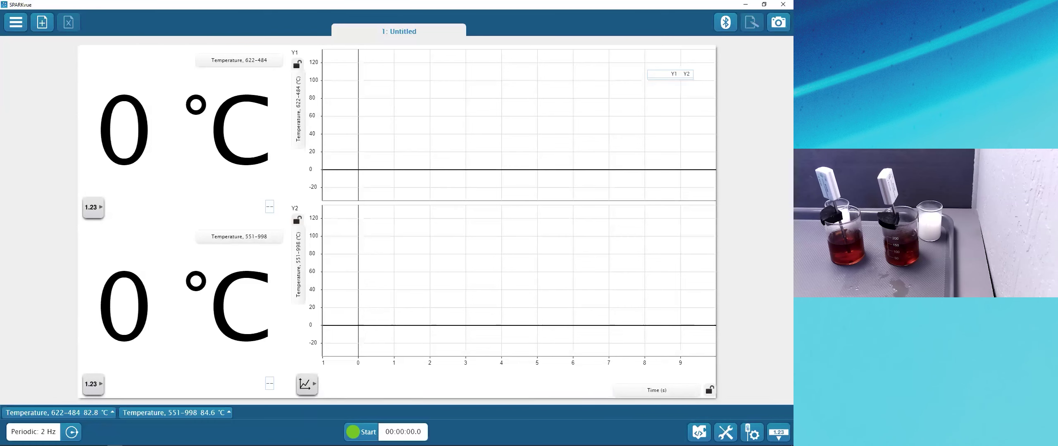
pyautogui.click(362, 432)
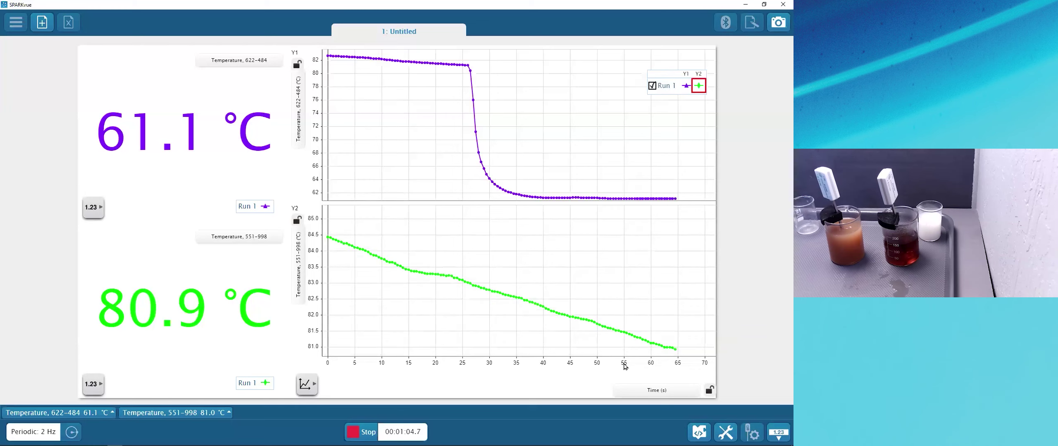
# - Rescale the time axis and both temperature axes, and shift the curves within the two stacked plots
pyautogui.moveTo(636, 366); pyautogui.dragTo(557, 367)
pyautogui.moveTo(317, 242); pyautogui.dragTo(316, 326)
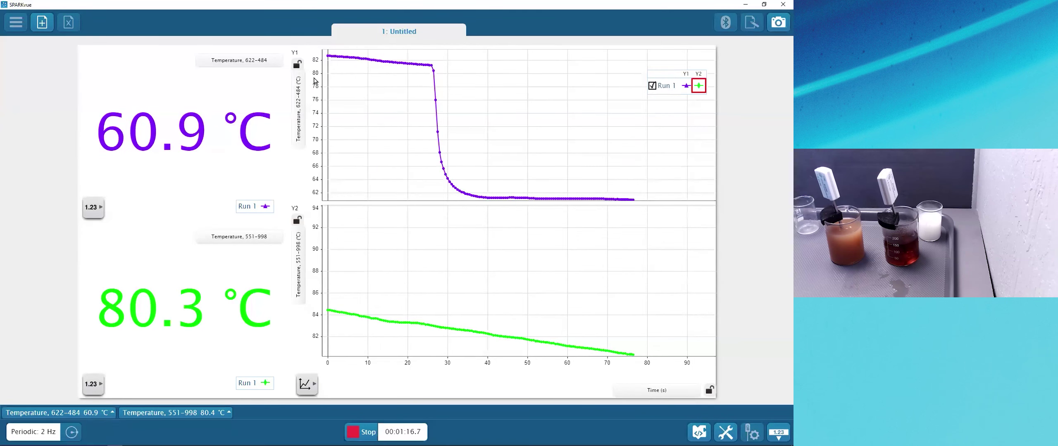
pyautogui.moveTo(316, 80); pyautogui.dragTo(319, 137)
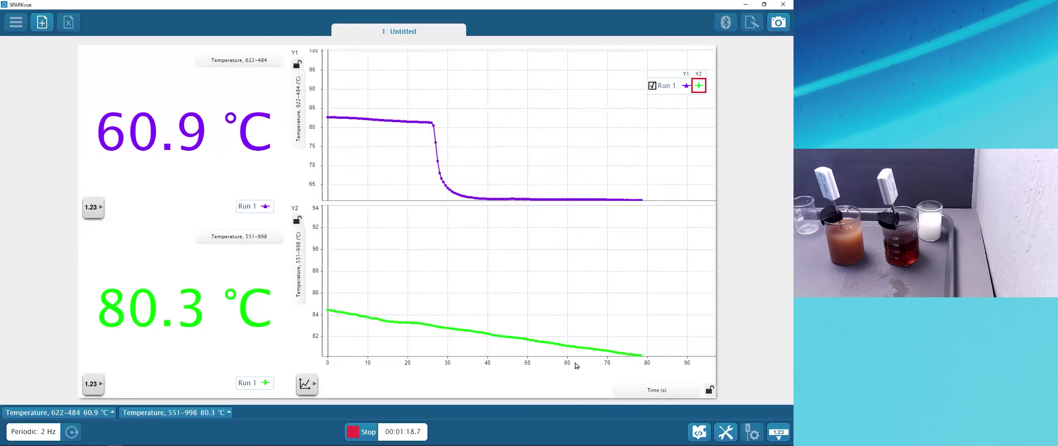
pyautogui.moveTo(577, 365); pyautogui.dragTo(565, 356)
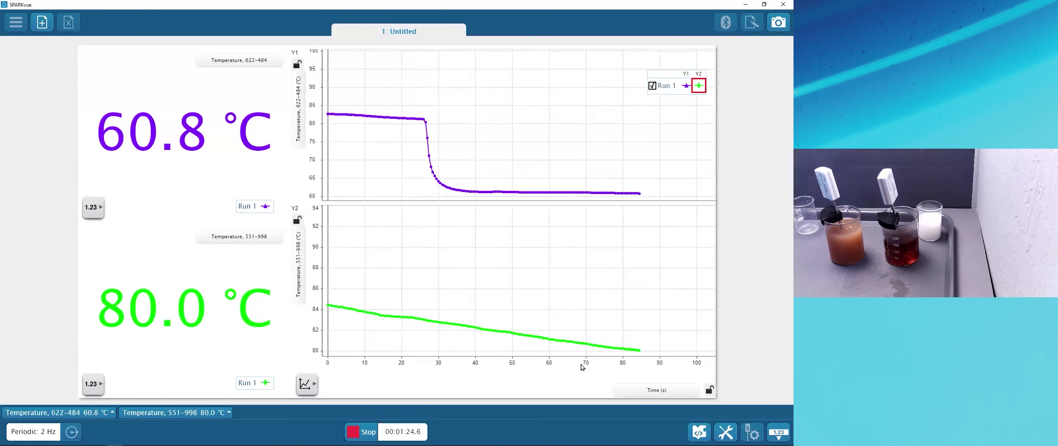
pyautogui.moveTo(585, 369); pyautogui.dragTo(523, 355)
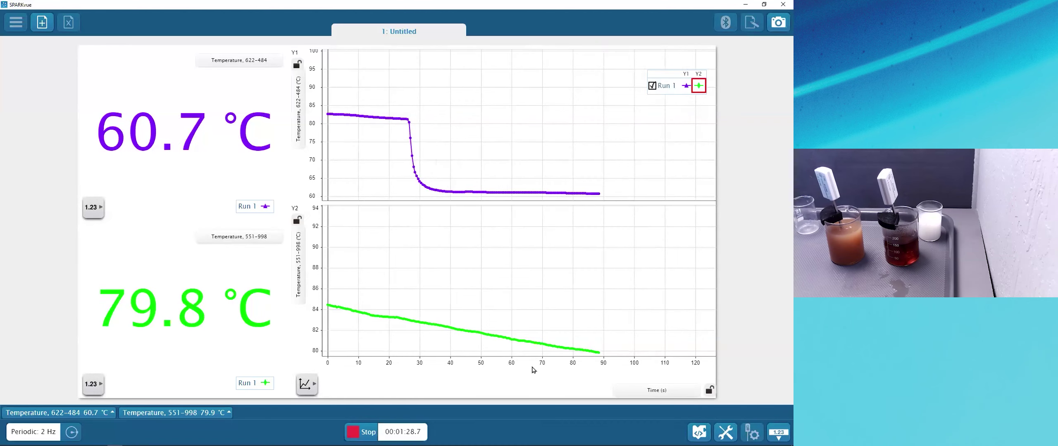
pyautogui.moveTo(534, 364); pyautogui.dragTo(492, 366)
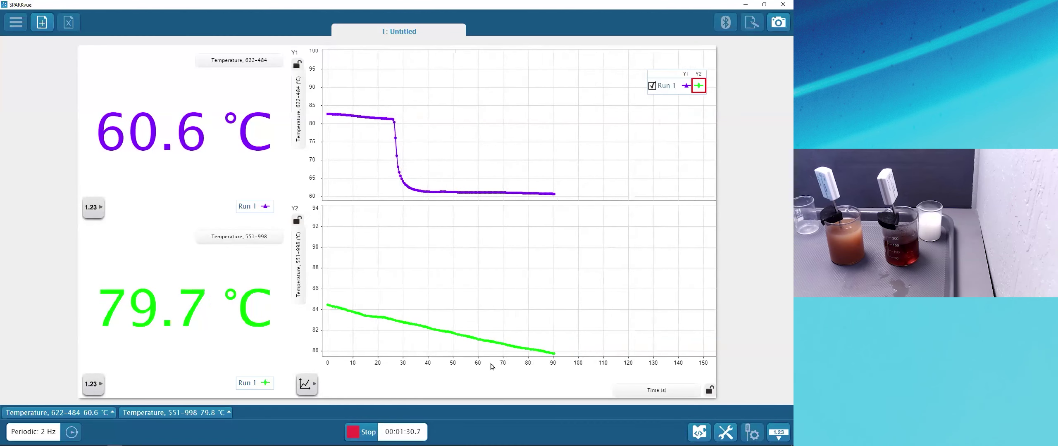
pyautogui.moveTo(509, 277); pyautogui.dragTo(532, 255)
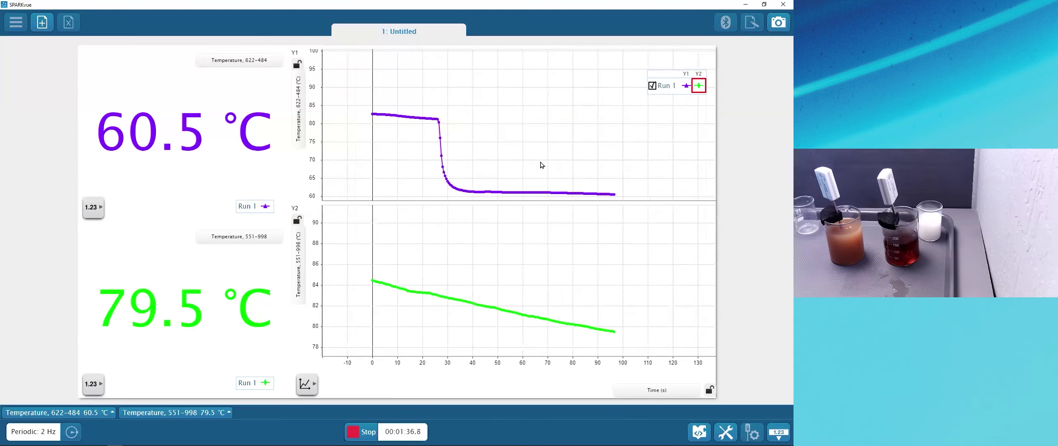
pyautogui.moveTo(541, 165); pyautogui.dragTo(533, 122)
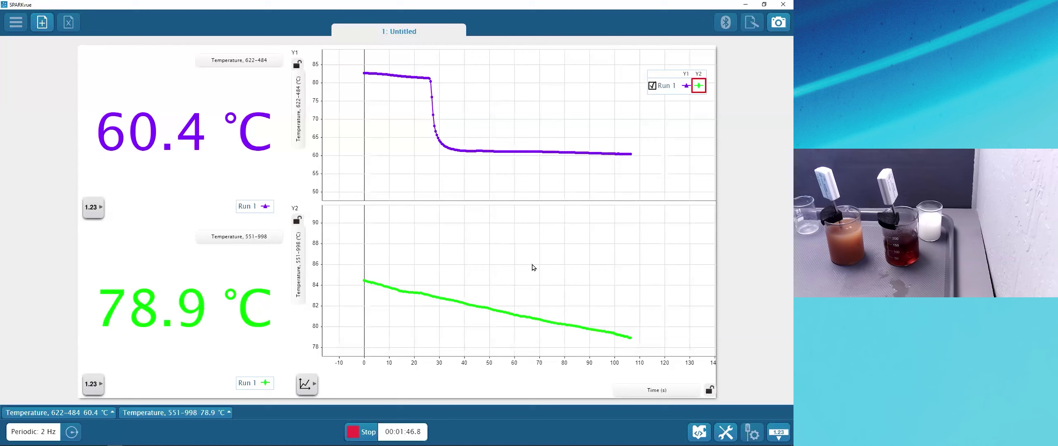
# - Scale both stacked temperature plots to fit all the recorded data, leaving the display tools collapsed
pyautogui.click(99, 395)
pyautogui.click(92, 383)
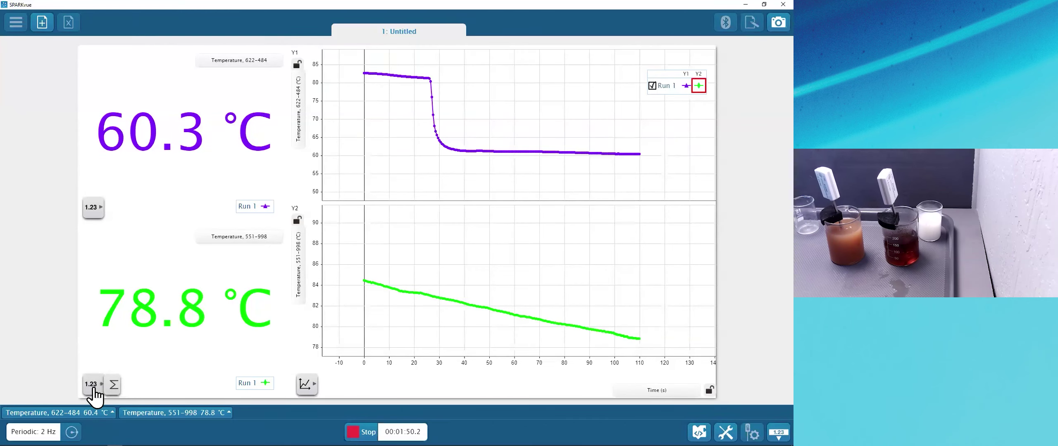
pyautogui.click(306, 388)
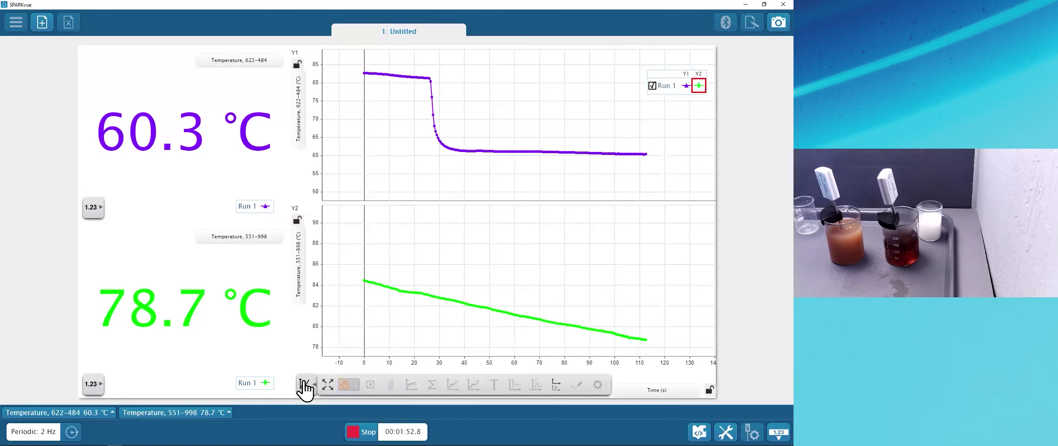
pyautogui.click(306, 391)
pyautogui.click(306, 390)
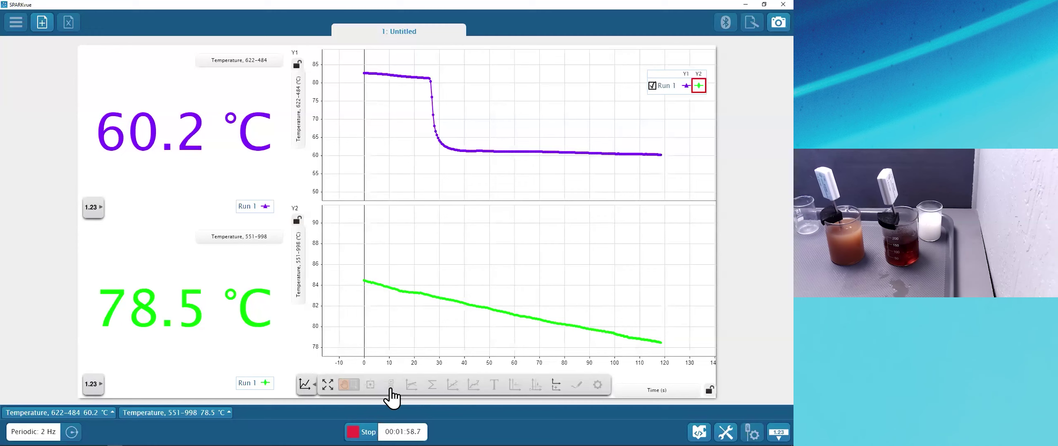
pyautogui.click(327, 391)
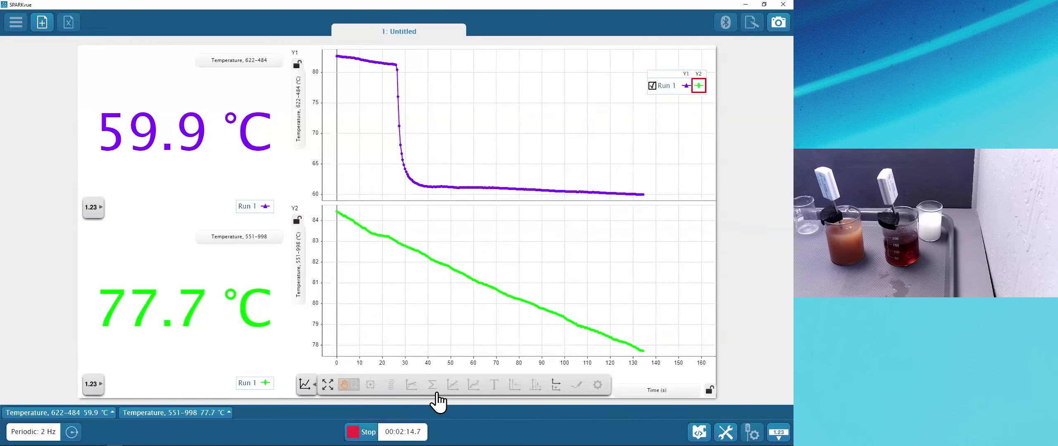
pyautogui.click(313, 387)
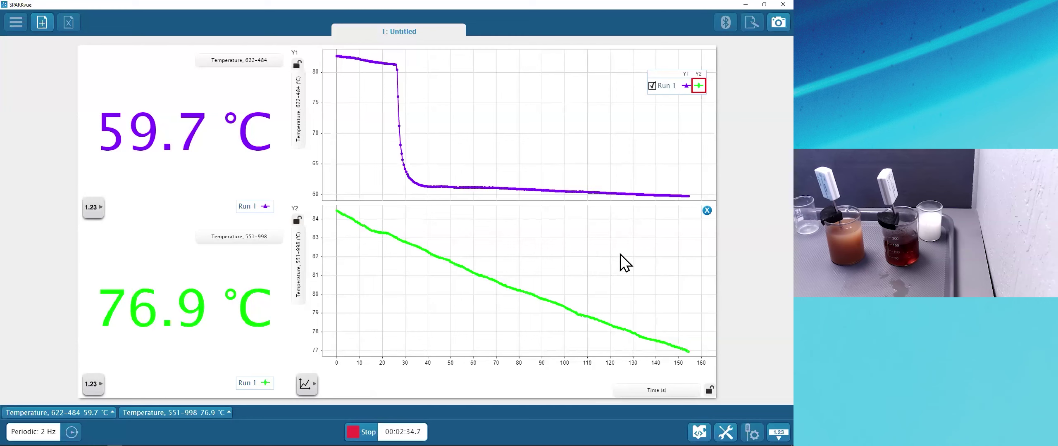
# - Replace the separate 551-998 plot with a second y-axis on the 622-484 graph showing Temperature, 551-998
pyautogui.click(707, 211)
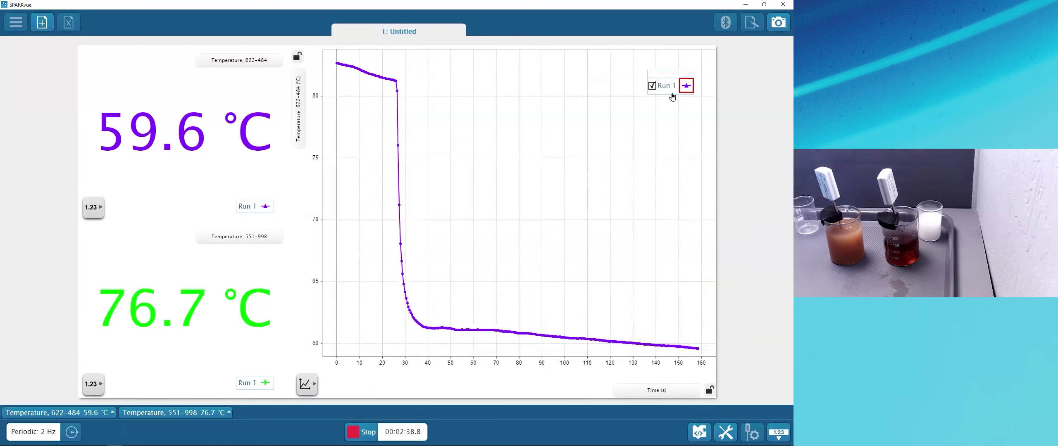
pyautogui.click(305, 384)
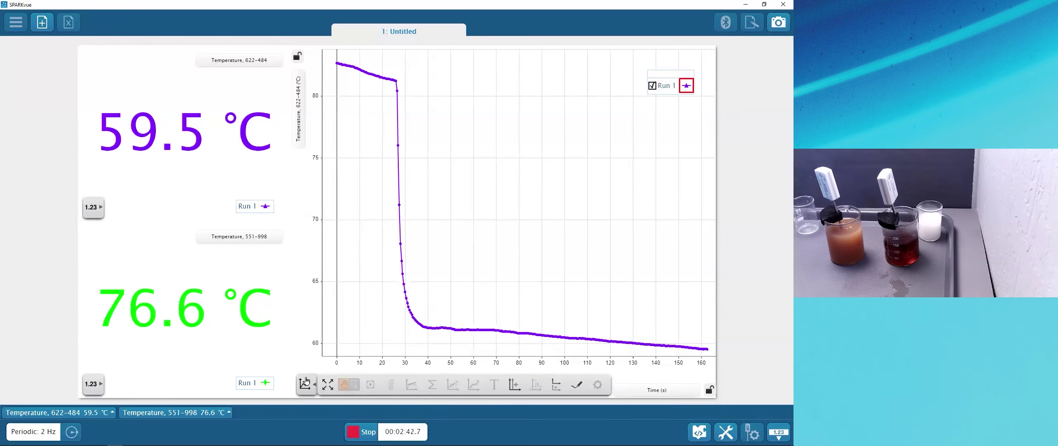
pyautogui.click(517, 390)
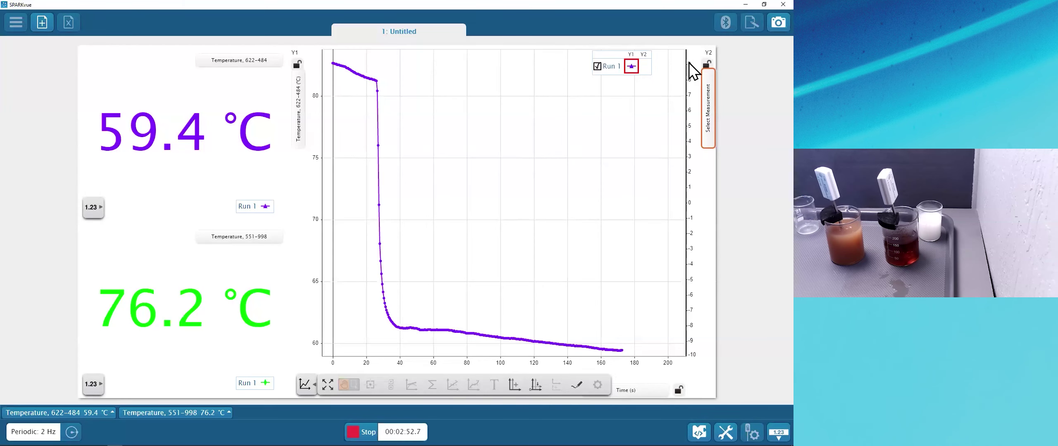
pyautogui.click(708, 142)
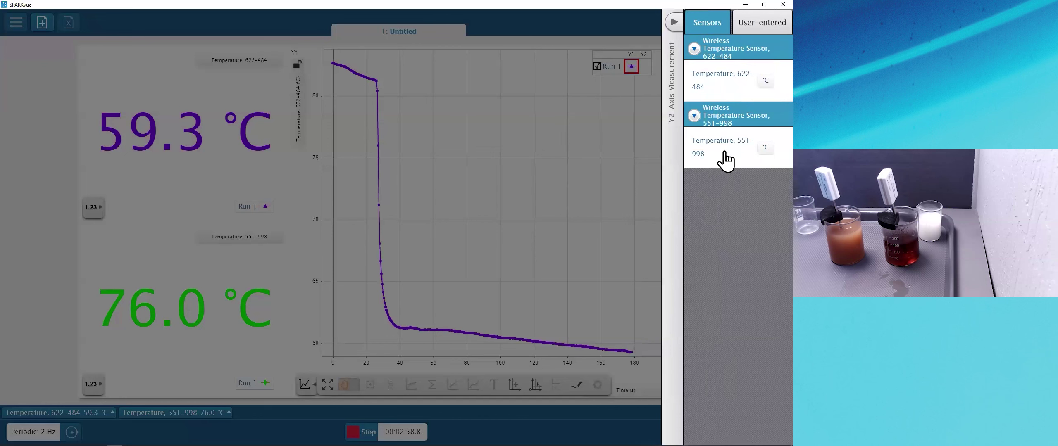
pyautogui.click(724, 155)
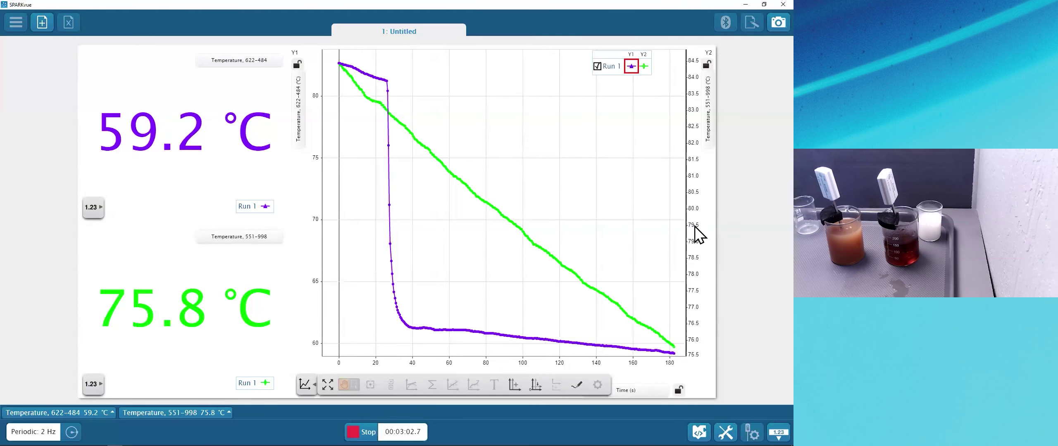
# - Align the two temperature y-axes to one common scale, fine-tune its range, and collapse the graph tools
pyautogui.moveTo(693, 207); pyautogui.dragTo(687, 100)
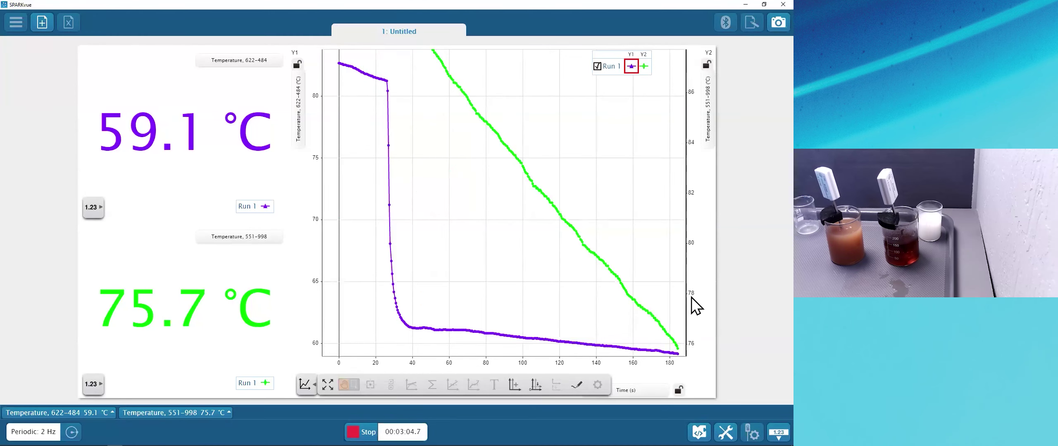
pyautogui.moveTo(696, 306); pyautogui.dragTo(688, 128)
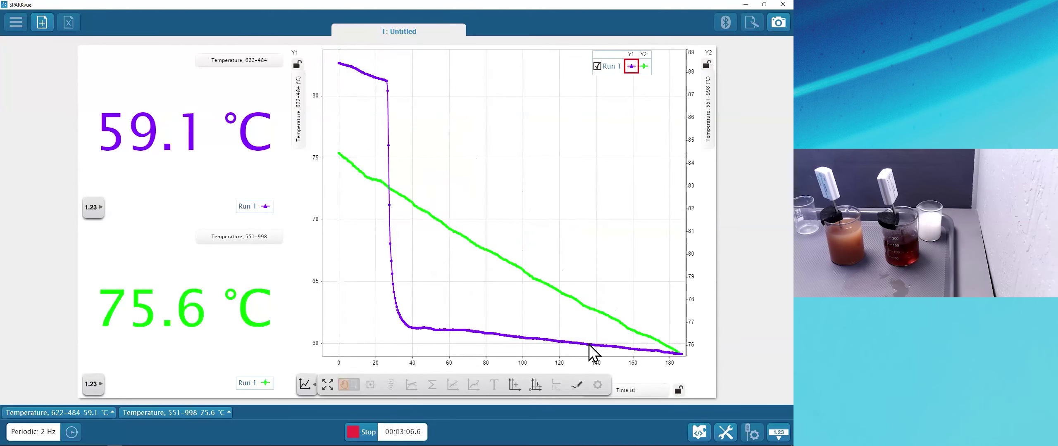
pyautogui.click(534, 387)
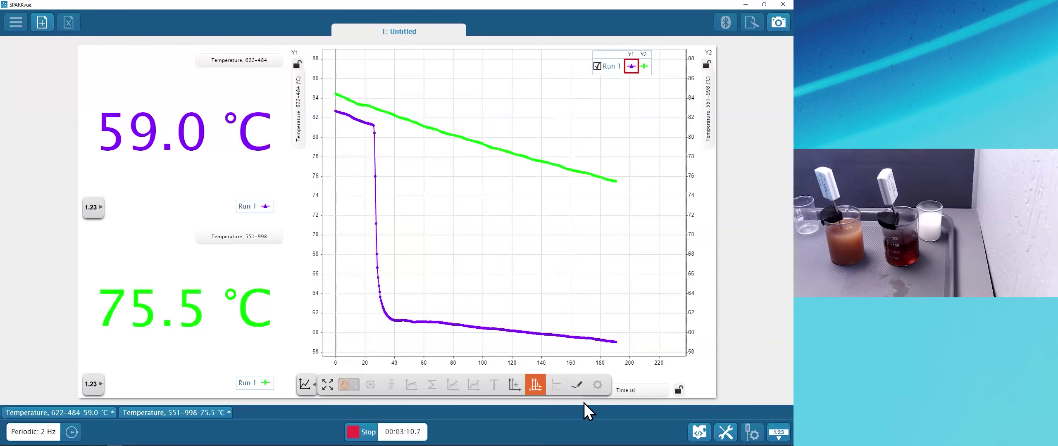
pyautogui.moveTo(689, 134)
pyautogui.mouseDown()
pyautogui.moveTo(696, 194)
pyautogui.moveTo(693, 124)
pyautogui.mouseUp()
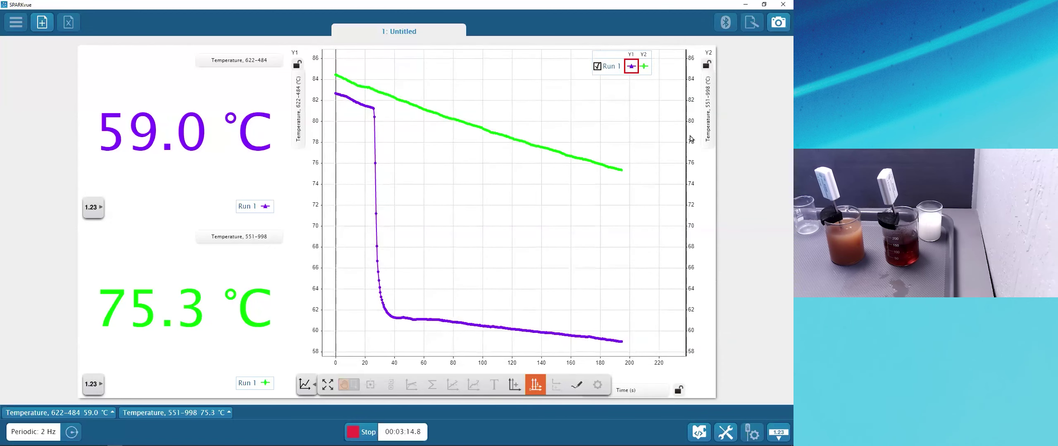
pyautogui.click(301, 387)
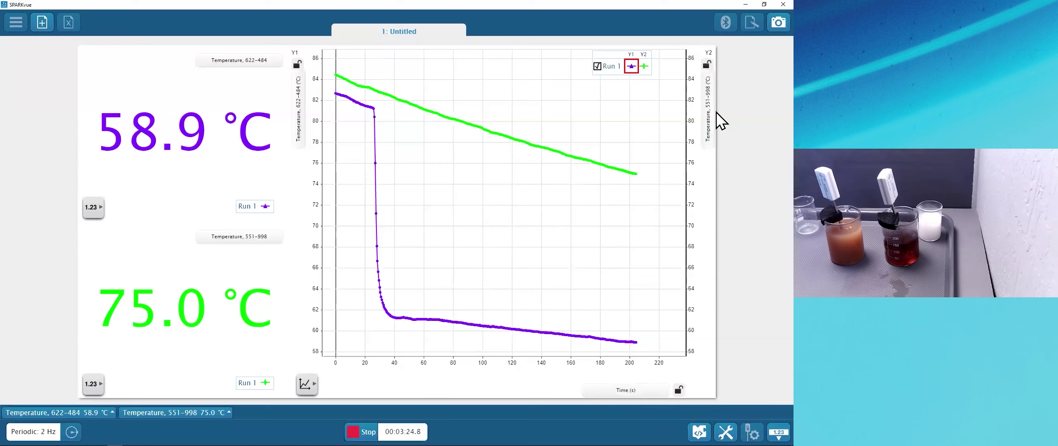
# - Change the unit of the graph's time axis to minutes
pyautogui.click(624, 396)
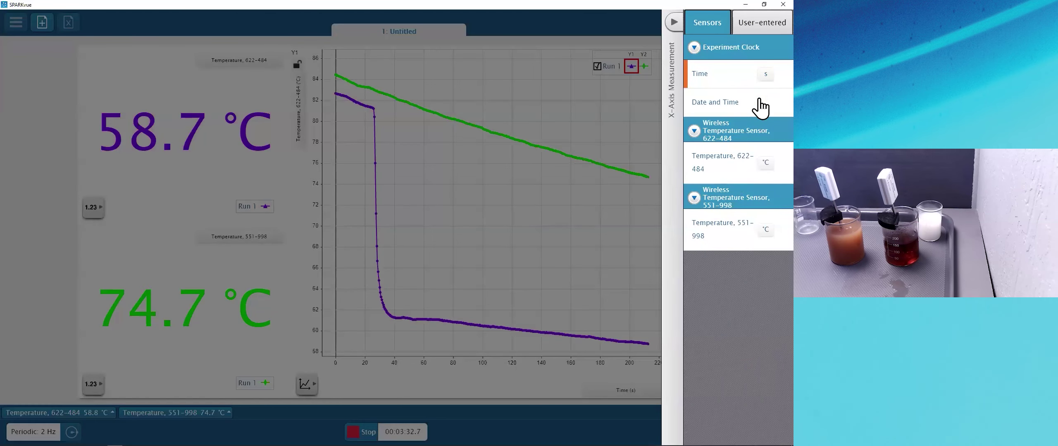
pyautogui.click(765, 74)
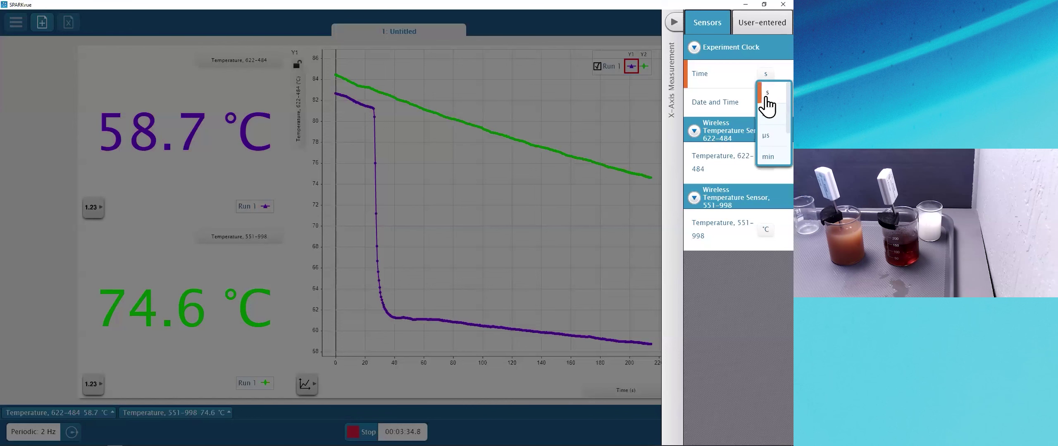
pyautogui.click(768, 159)
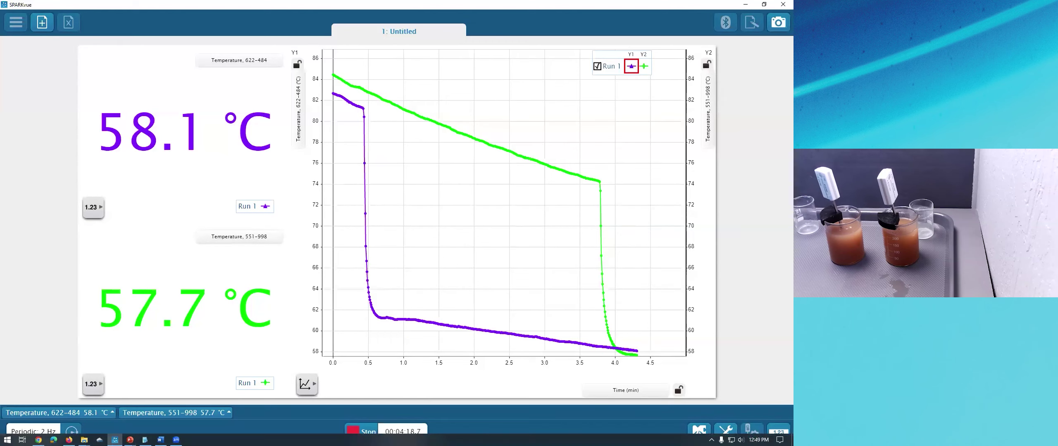
# - Add the note "added cream" to the purple 622-484 temperature curve and move its label clear of the line
pyautogui.click(314, 383)
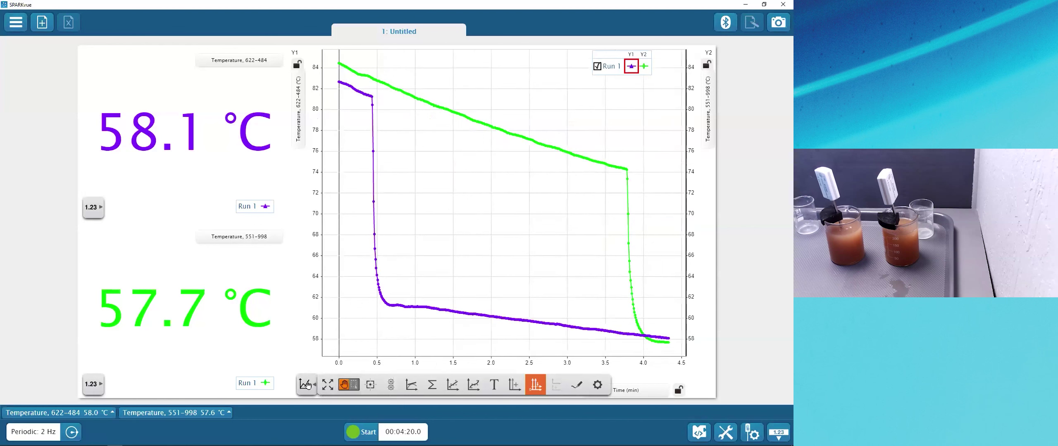
pyautogui.click(316, 380)
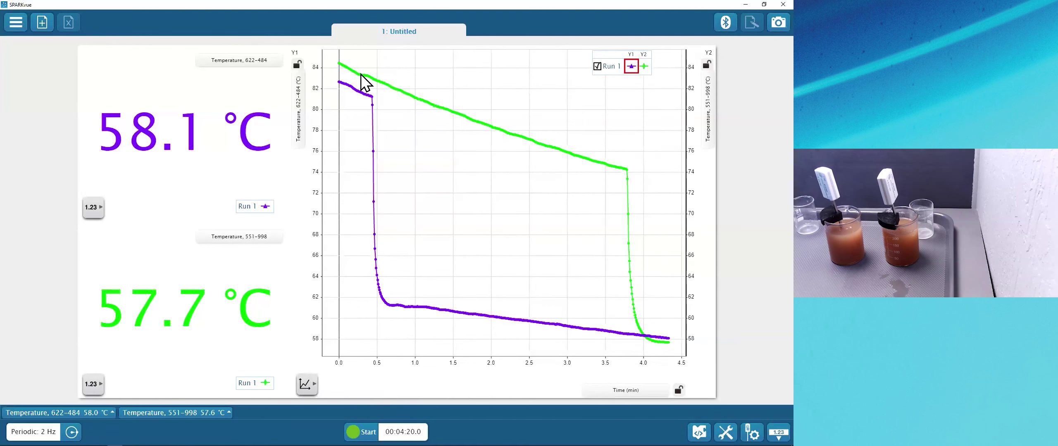
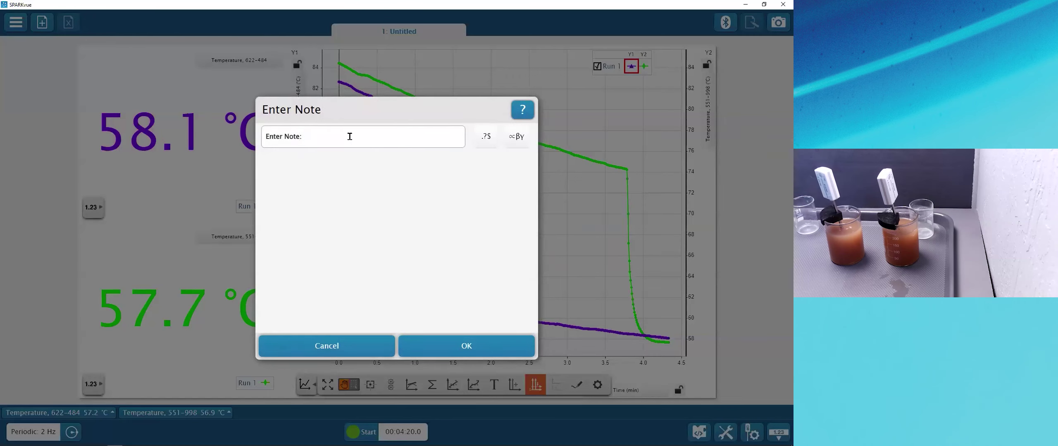
pyautogui.write('dded cream')
pyautogui.click(465, 349)
pyautogui.moveTo(509, 297)
pyautogui.mouseDown()
pyautogui.moveTo(520, 276)
pyautogui.moveTo(512, 282)
pyautogui.mouseUp()
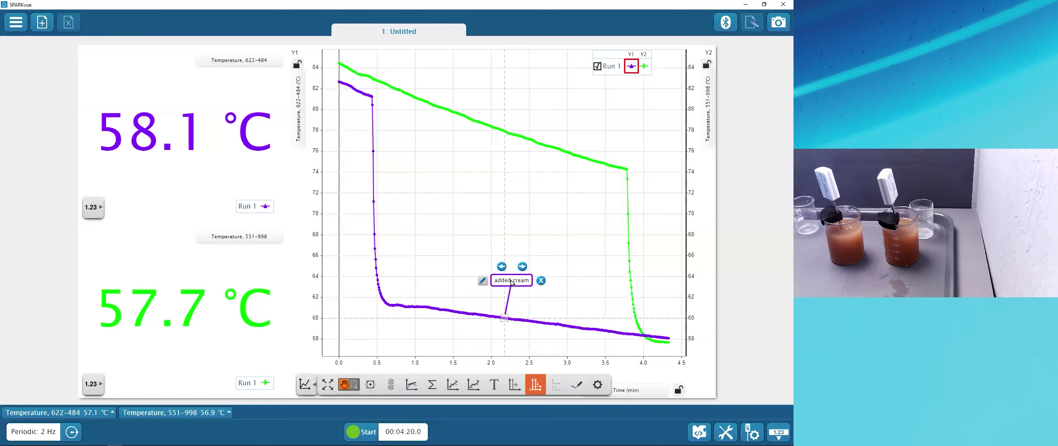
pyautogui.moveTo(506, 279); pyautogui.dragTo(527, 273)
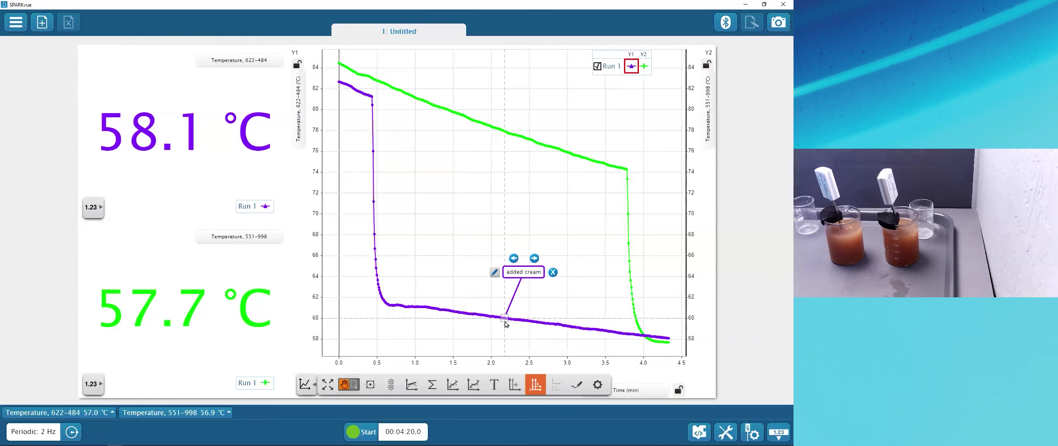
# - Anchor the "added cream" note at the data point where the purple curve's steep drop starts, with its label just beside it
pyautogui.moveTo(505, 320); pyautogui.dragTo(373, 202)
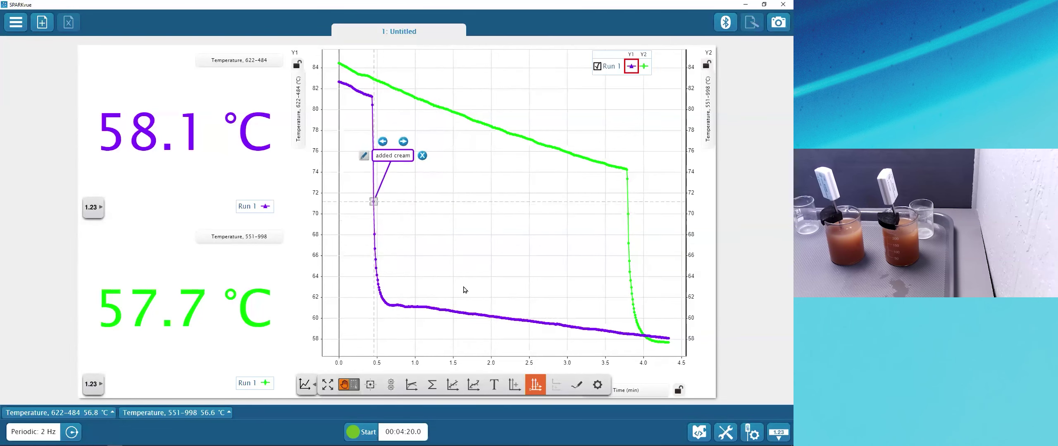
pyautogui.moveTo(395, 160); pyautogui.dragTo(425, 171)
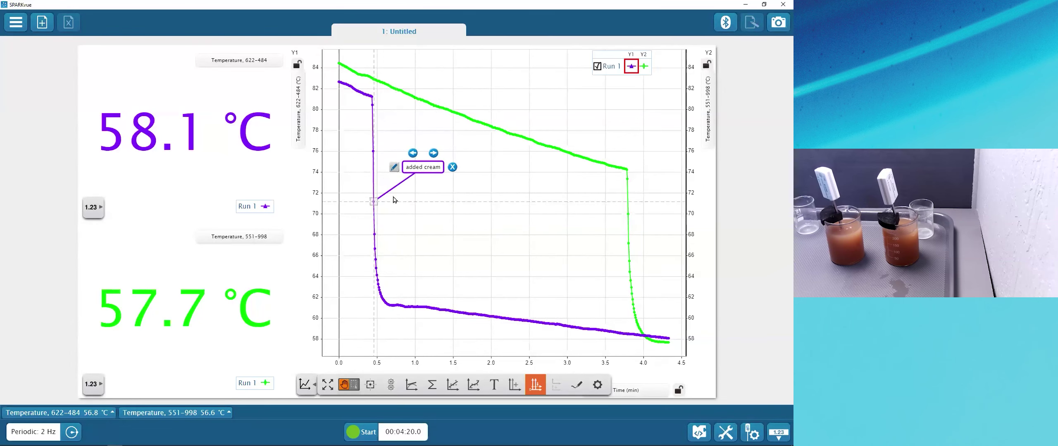
pyautogui.click(413, 153)
pyautogui.click(413, 153)
pyautogui.click(413, 153)
pyautogui.moveTo(425, 64); pyautogui.dragTo(411, 131)
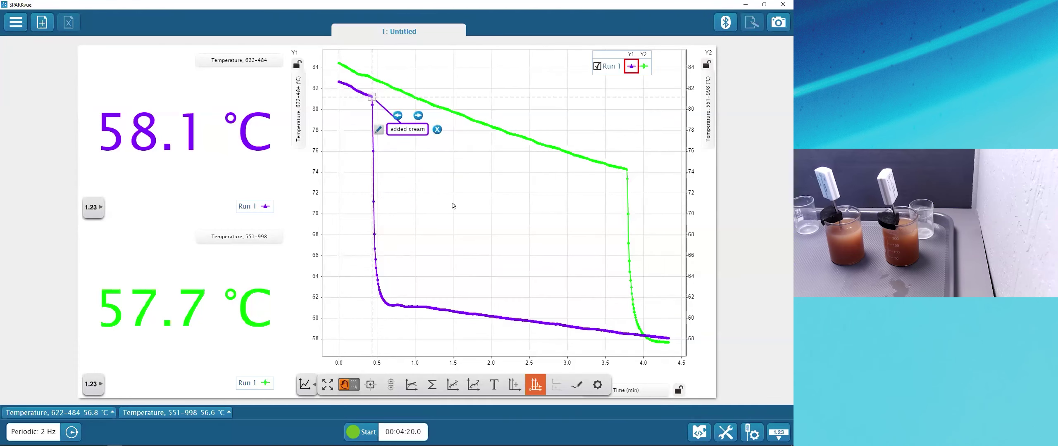
# - Change the purple curve's note to "added cream at the coffee shop" and lower its label between the curves
pyautogui.click(409, 132)
pyautogui.click(378, 130)
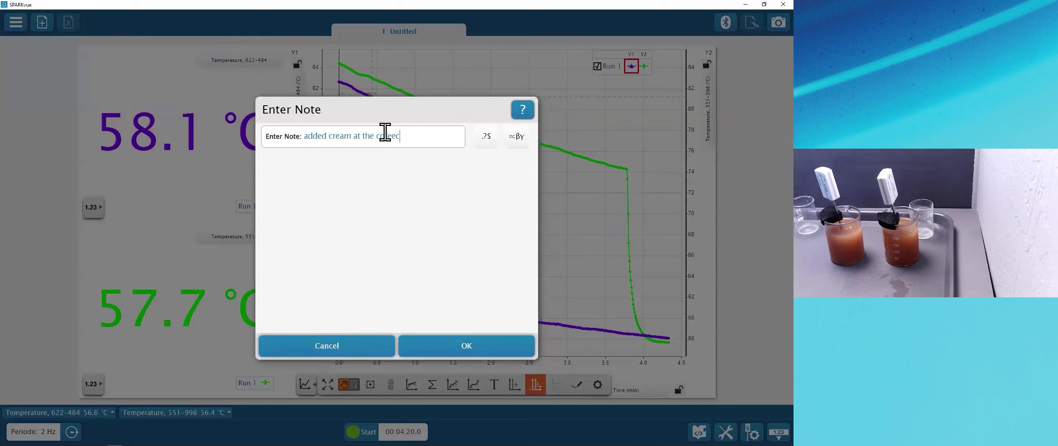
pyautogui.write('at the coffee shop')
pyautogui.click(487, 352)
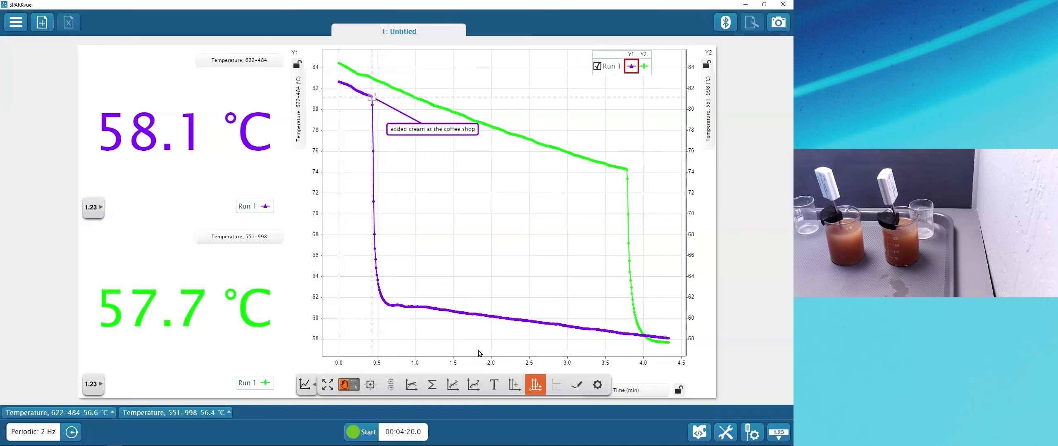
pyautogui.moveTo(425, 135); pyautogui.dragTo(423, 165)
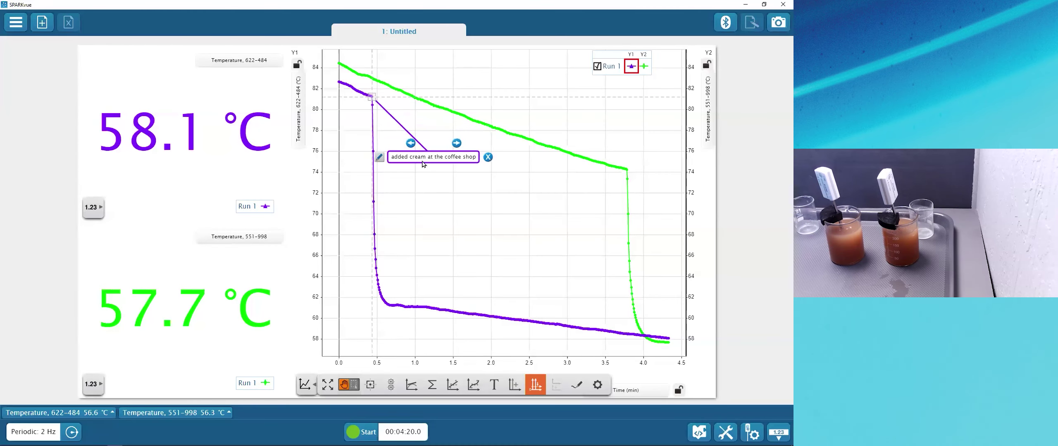
pyautogui.click(449, 218)
# - Add a trial note "sdgsdfgt" to the purple curve and raise its label above the line
pyautogui.click(493, 387)
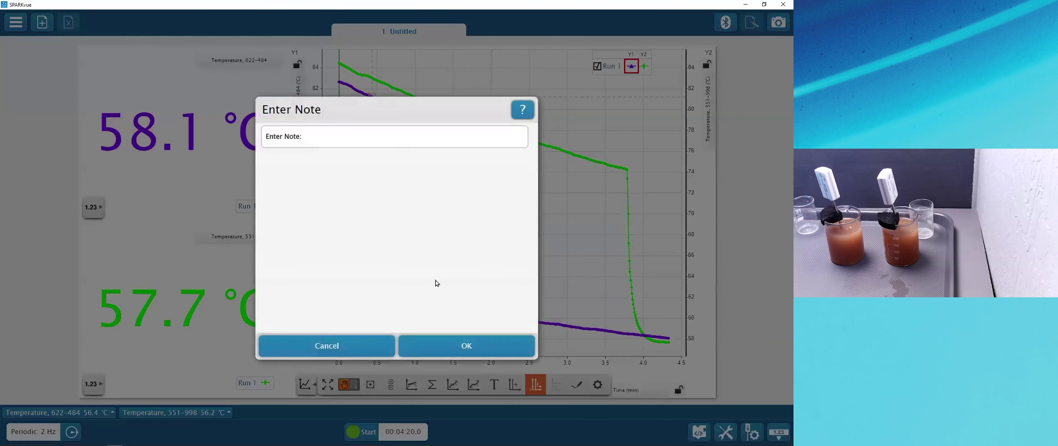
pyautogui.write('sdgsdfgt')
pyautogui.click(492, 346)
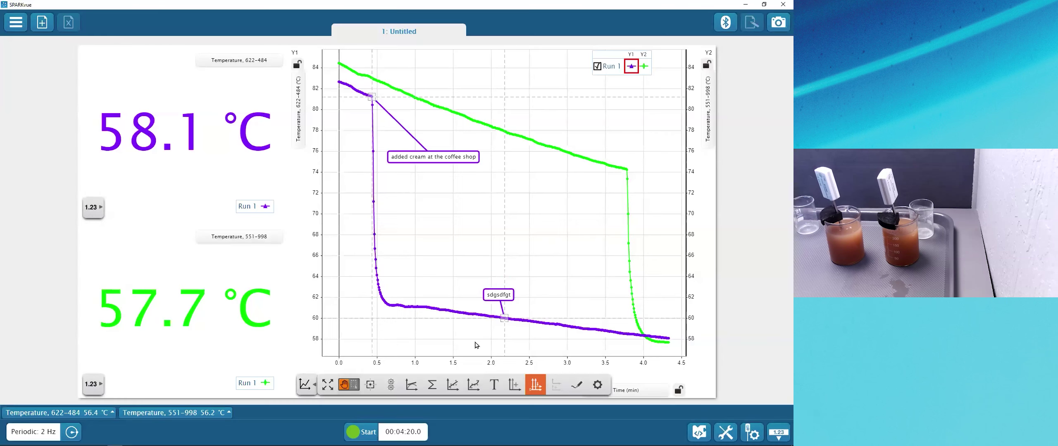
pyautogui.moveTo(503, 295); pyautogui.dragTo(526, 219)
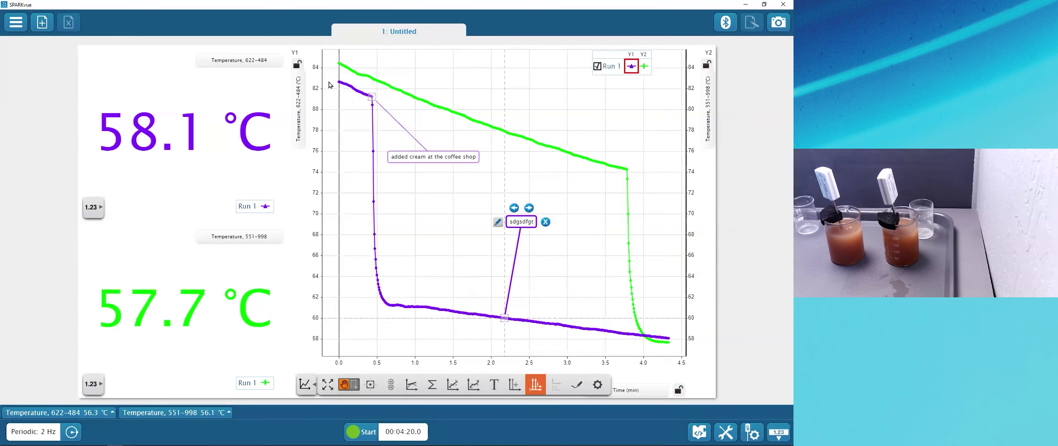
pyautogui.click(497, 320)
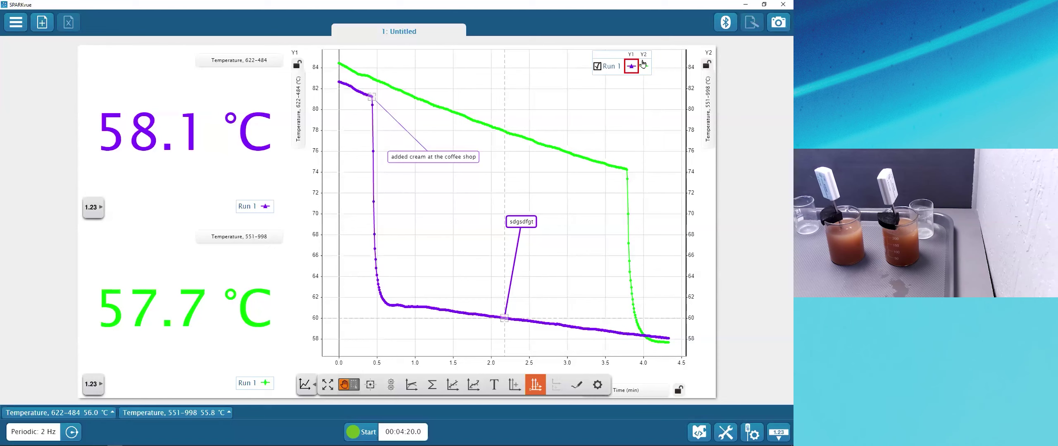
# - Shift the run legend slightly lower in the graph and delete the "sdgsdfgt" note from the purple curve
pyautogui.moveTo(615, 61); pyautogui.dragTo(612, 76)
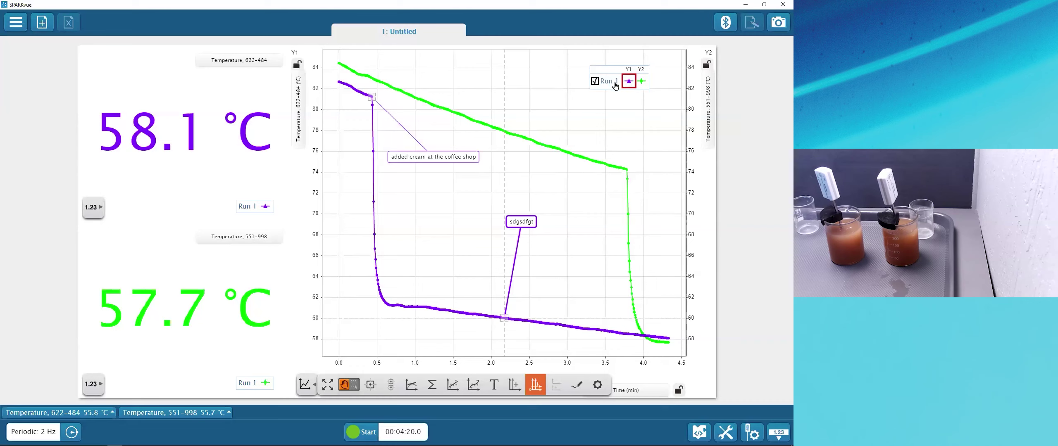
pyautogui.click(517, 227)
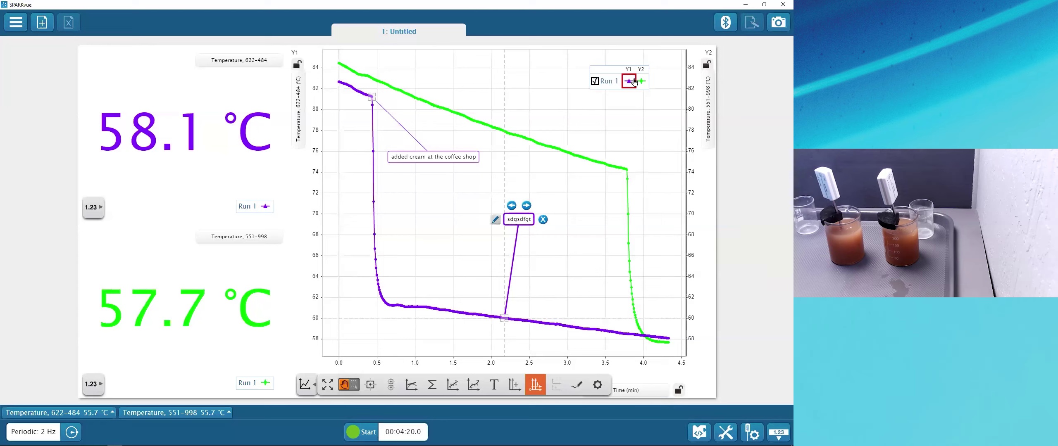
pyautogui.click(630, 82)
pyautogui.click(523, 219)
pyautogui.click(543, 220)
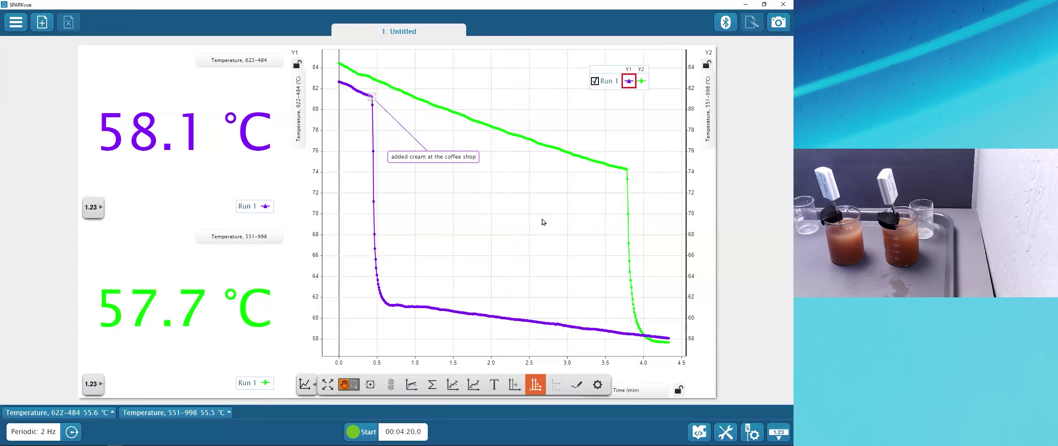
# - Make the green Y2 data of Run 1 active and add the note "added cream at school" to it
pyautogui.click(641, 82)
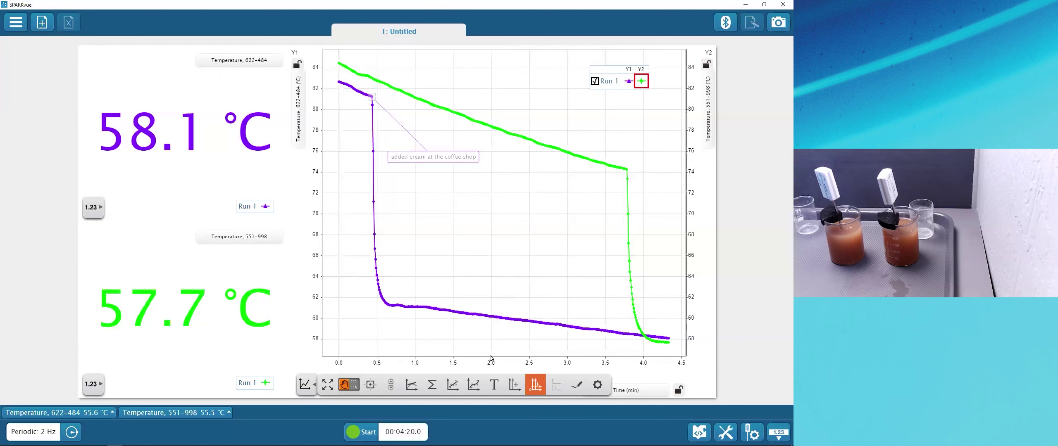
pyautogui.click(493, 388)
pyautogui.write('add ')
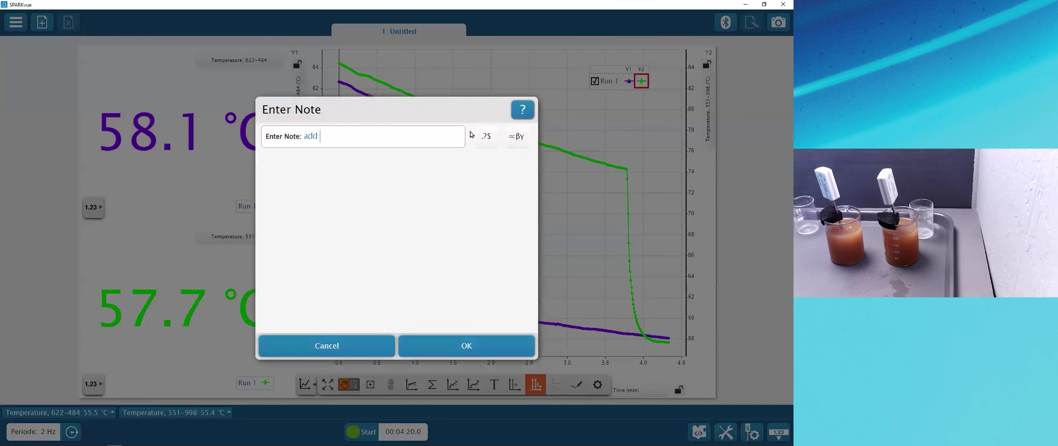
pyautogui.write('d cream at school')
pyautogui.click(462, 352)
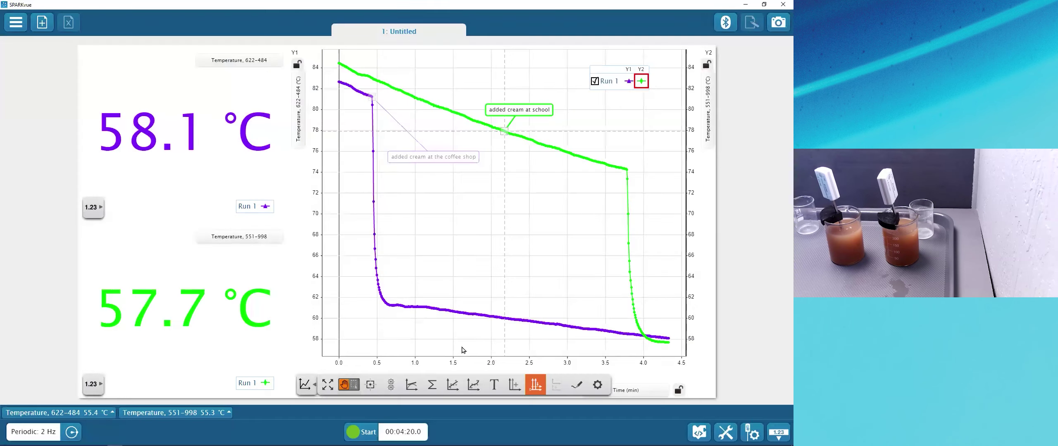
# - Anchor the "added cream at school" note where the green curve's steep drop starts, near 3.8 min
pyautogui.click(510, 132)
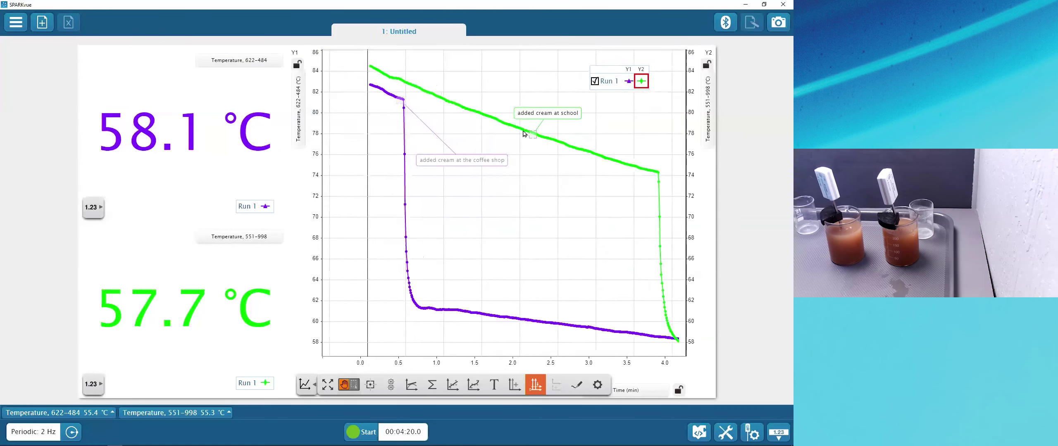
pyautogui.moveTo(510, 132); pyautogui.dragTo(618, 131)
pyautogui.click(565, 261)
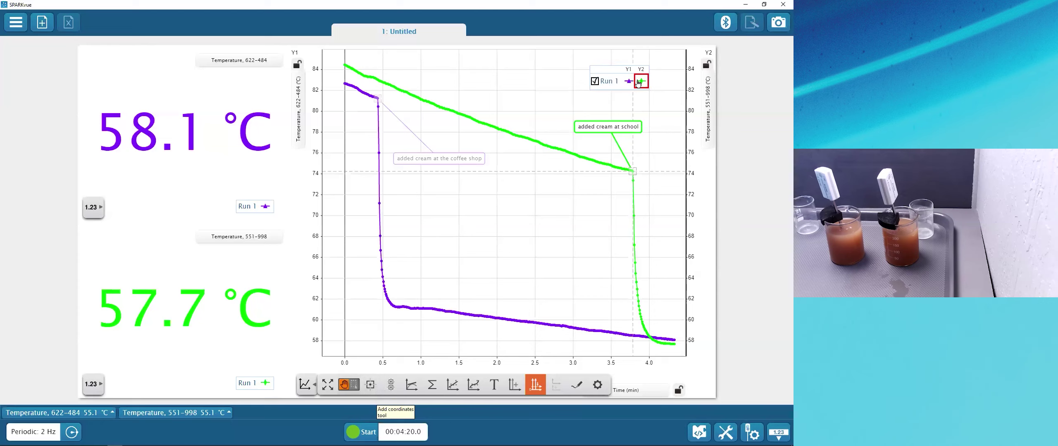
# - Add a coordinates marker to the green curve, step it point by point to 1.992 min, and finally place it at the curve's start
pyautogui.click(370, 388)
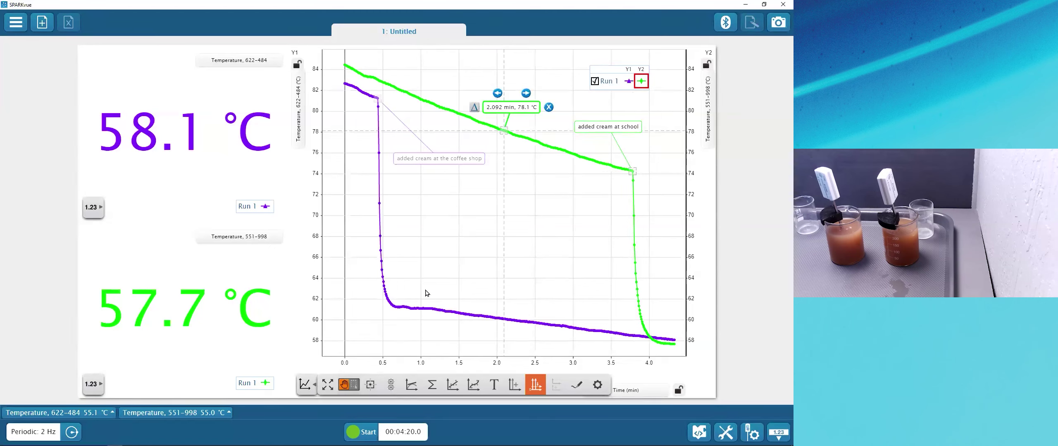
pyautogui.moveTo(502, 112); pyautogui.dragTo(499, 100)
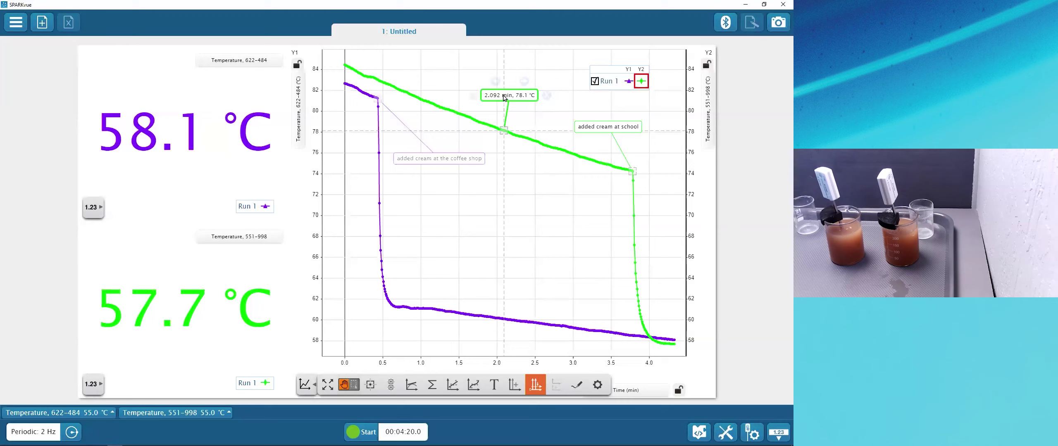
pyautogui.click(496, 82)
pyautogui.click(495, 82)
pyautogui.click(496, 81)
pyautogui.click(496, 82)
pyautogui.click(496, 82)
pyautogui.click(495, 82)
pyautogui.click(496, 82)
pyautogui.click(495, 82)
pyautogui.click(496, 82)
pyautogui.click(496, 82)
pyautogui.click(496, 82)
pyautogui.click(496, 82)
pyautogui.click(496, 81)
pyautogui.click(496, 82)
pyautogui.click(496, 82)
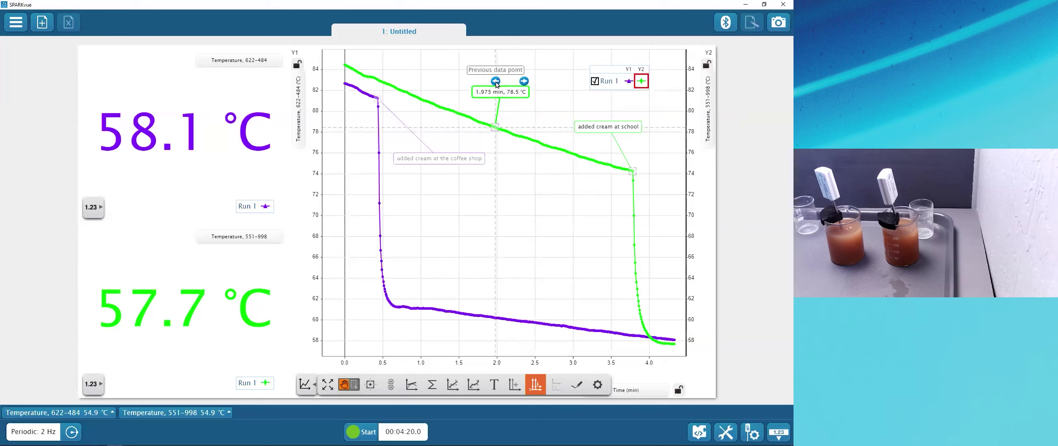
pyautogui.click(524, 81)
pyautogui.click(524, 82)
pyautogui.click(524, 82)
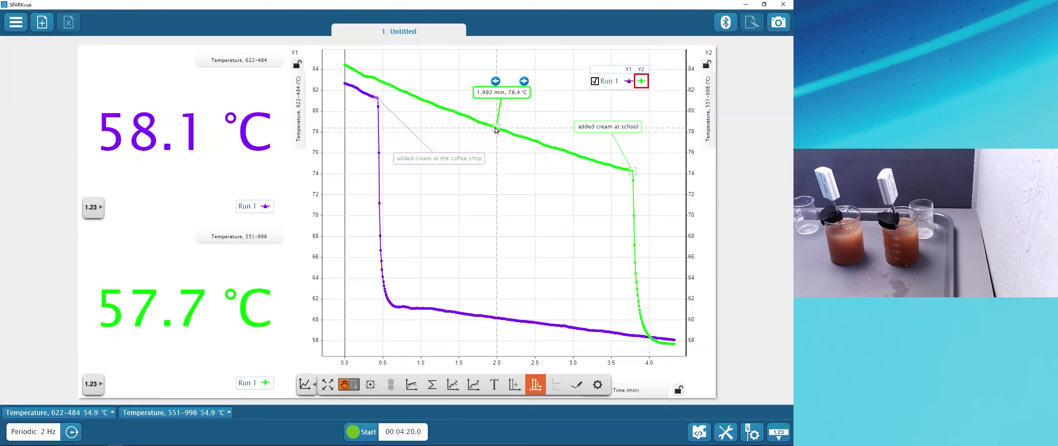
pyautogui.moveTo(492, 130); pyautogui.dragTo(339, 65)
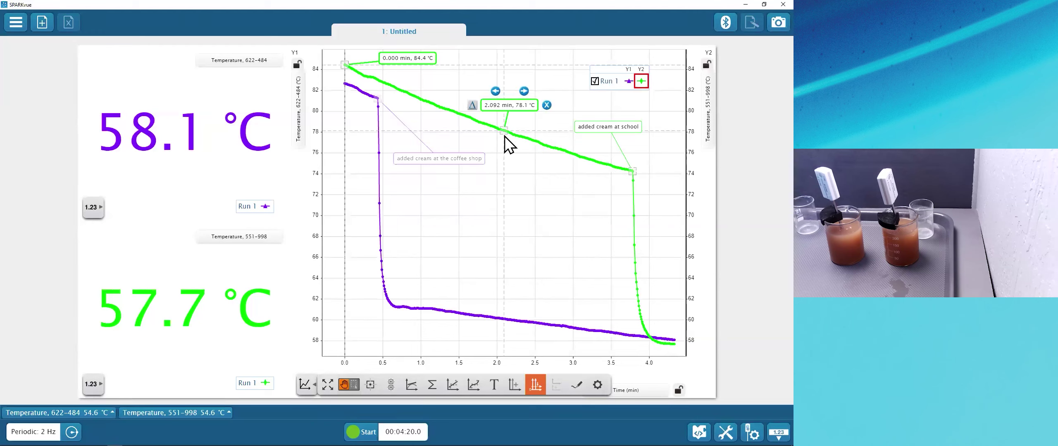
# - Place a second coordinates marker on the green curve's last point at 4.333 min, adjust its label, and remove the marker
pyautogui.moveTo(503, 130); pyautogui.dragTo(601, 203)
pyautogui.moveTo(633, 228)
pyautogui.mouseDown()
pyautogui.moveTo(661, 226)
pyautogui.moveTo(682, 315)
pyautogui.moveTo(676, 341)
pyautogui.mouseUp()
pyautogui.moveTo(649, 259)
pyautogui.mouseDown()
pyautogui.moveTo(640, 269)
pyautogui.moveTo(654, 261)
pyautogui.mouseUp()
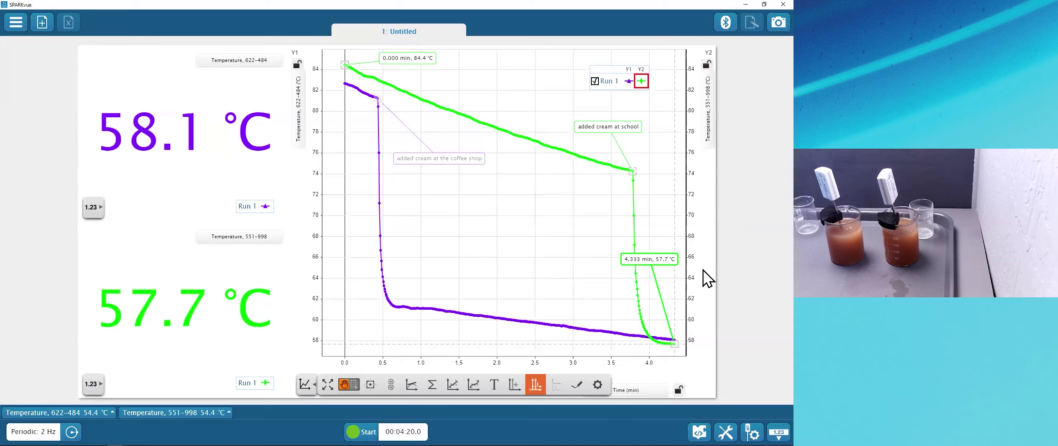
pyautogui.click(663, 261)
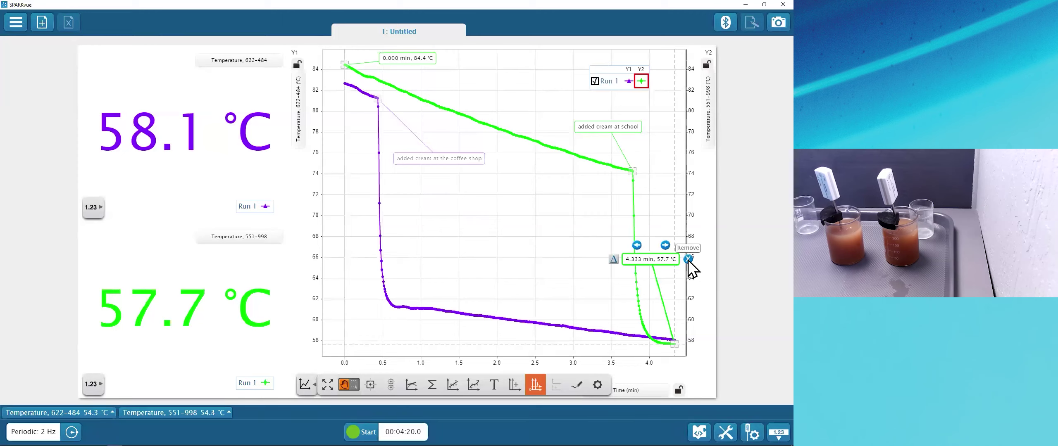
pyautogui.moveTo(663, 258); pyautogui.dragTo(652, 240)
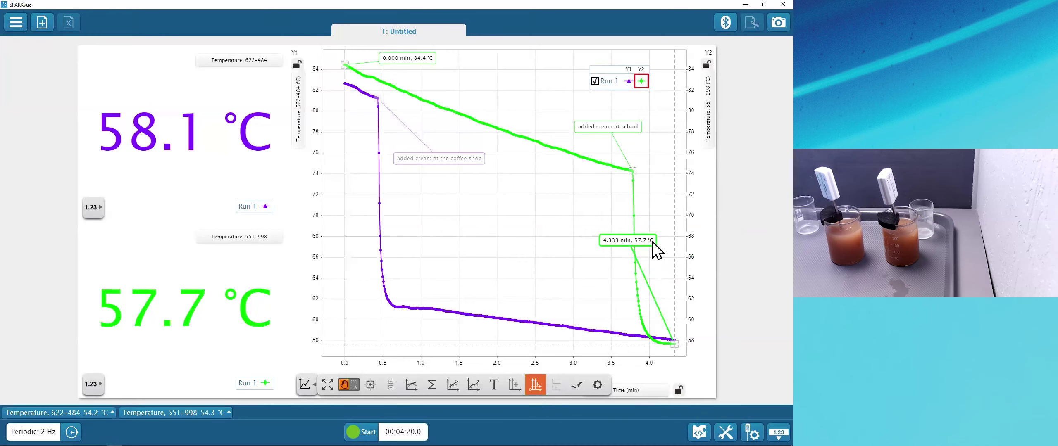
pyautogui.click(674, 245)
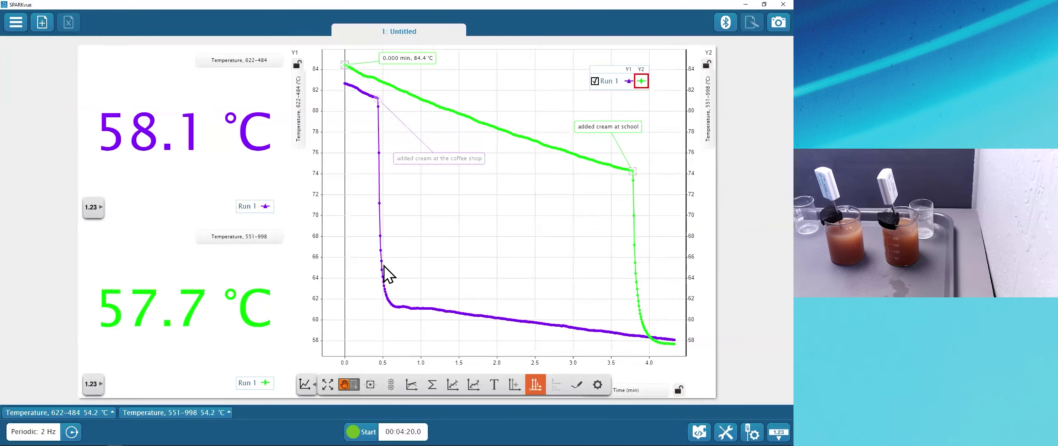
# - Reposition the label of the green curve's starting coordinates marker and turn on its delta measurement
pyautogui.moveTo(400, 62)
pyautogui.mouseDown()
pyautogui.moveTo(425, 62)
pyautogui.moveTo(418, 70)
pyautogui.mouseUp()
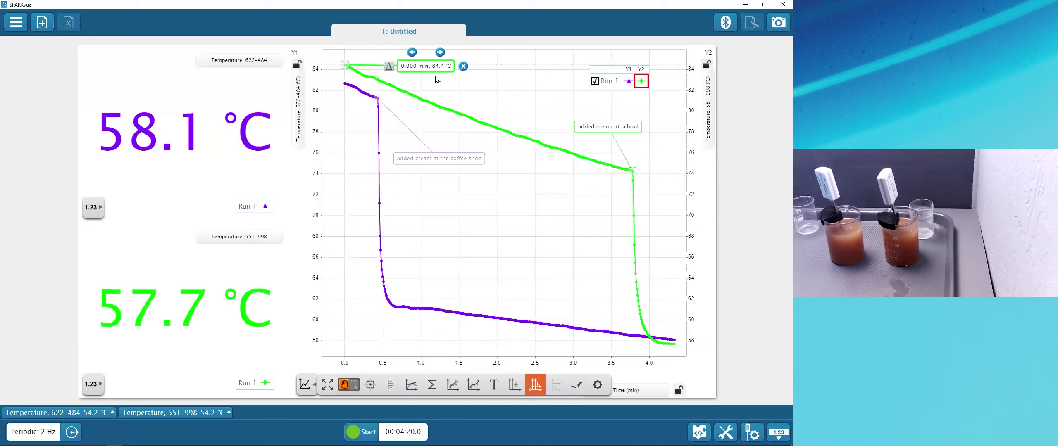
pyautogui.click(386, 69)
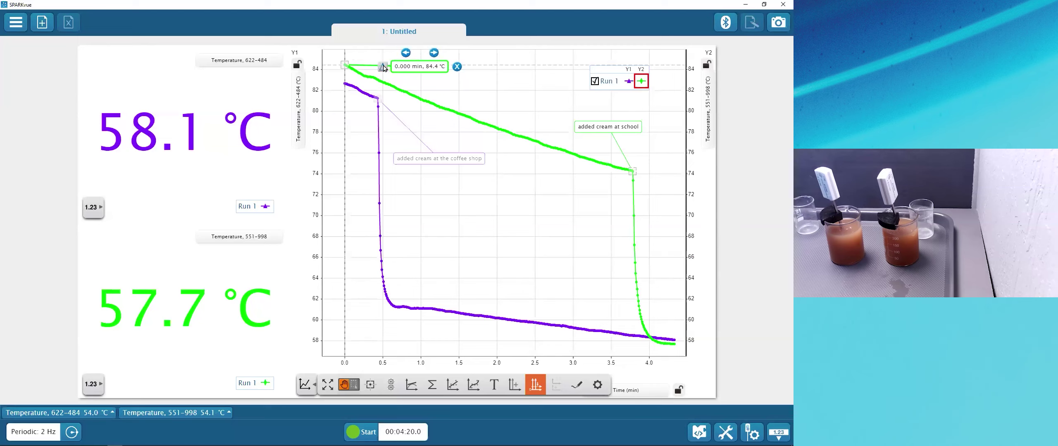
pyautogui.click(384, 68)
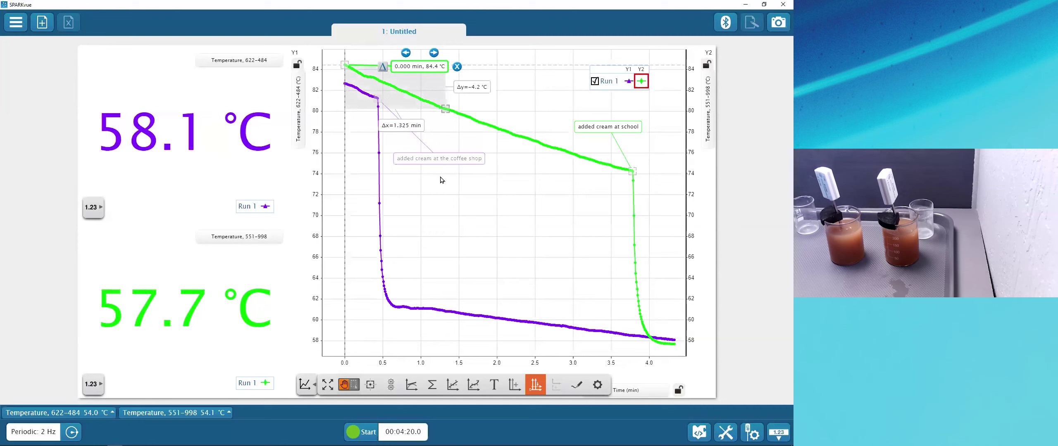
# - Extend the green curve's delta measurement from its start to the last point at 4.333 min and reposition the time-difference label
pyautogui.click(347, 67)
pyautogui.moveTo(447, 111)
pyautogui.mouseDown()
pyautogui.moveTo(489, 136)
pyautogui.moveTo(550, 208)
pyautogui.moveTo(617, 313)
pyautogui.moveTo(679, 357)
pyautogui.mouseUp()
pyautogui.moveTo(499, 337); pyautogui.dragTo(515, 340)
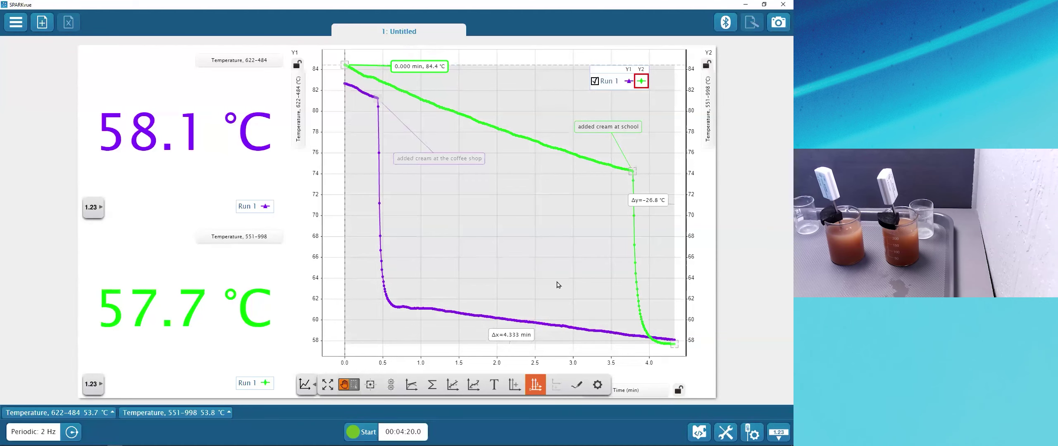
# - Make the purple run active and add a coordinates marker at the start of its curve, at 0.000 min
pyautogui.click(628, 82)
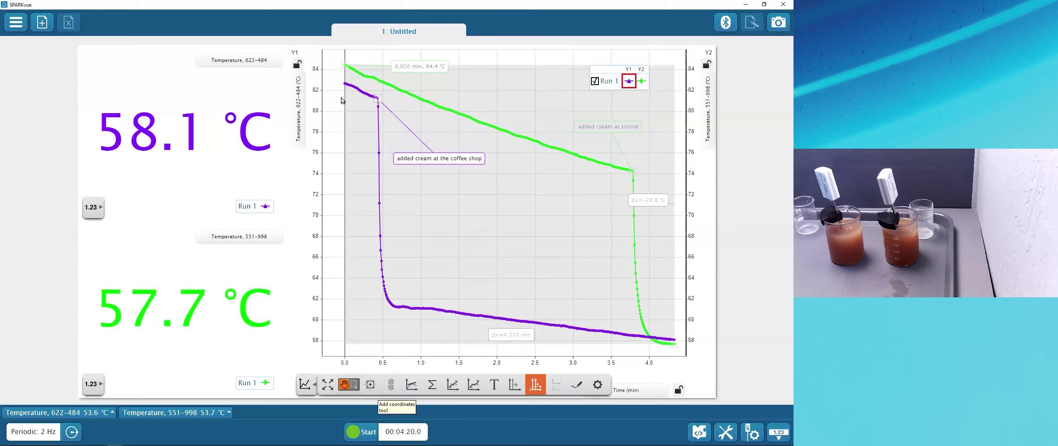
pyautogui.click(344, 84)
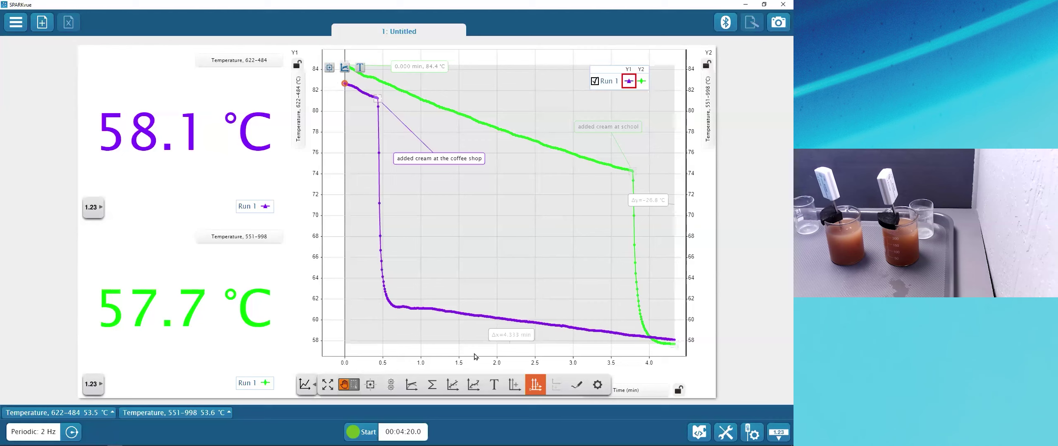
pyautogui.click(348, 84)
pyautogui.click(346, 84)
pyautogui.click(329, 68)
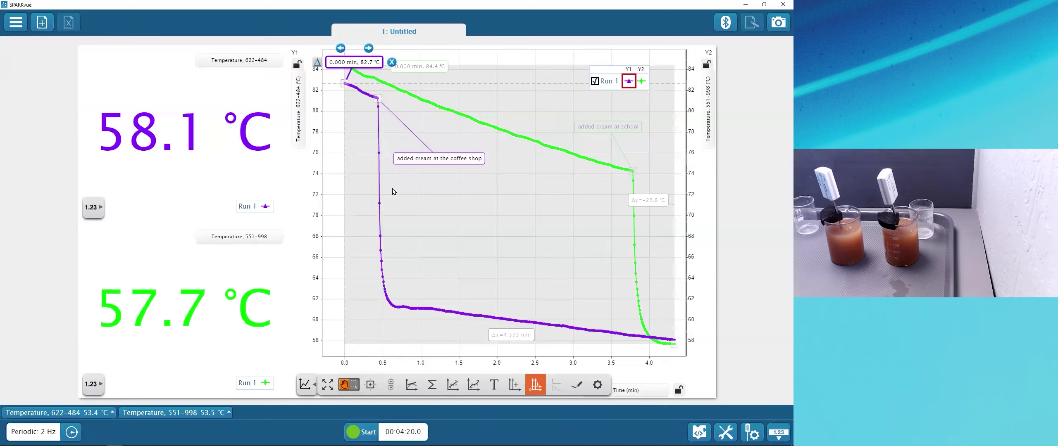
# - Move the purple marker's label clear, turn on its delta measurement to the last point at 4.333 min, and reposition the temperature-difference label
pyautogui.moveTo(344, 64)
pyautogui.mouseDown()
pyautogui.moveTo(359, 136)
pyautogui.moveTo(390, 197)
pyautogui.mouseUp()
pyautogui.click(362, 195)
pyautogui.moveTo(381, 158)
pyautogui.mouseDown()
pyautogui.moveTo(533, 312)
pyautogui.moveTo(674, 343)
pyautogui.mouseUp()
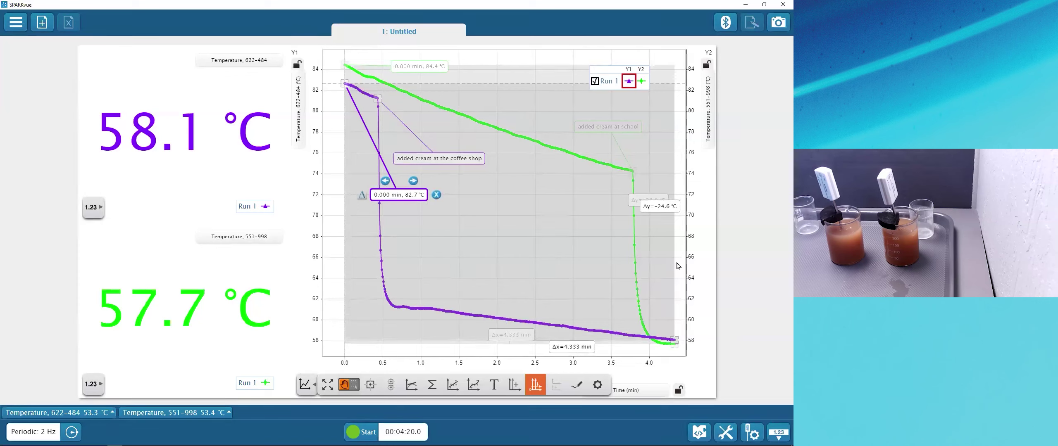
pyautogui.moveTo(661, 209); pyautogui.dragTo(650, 223)
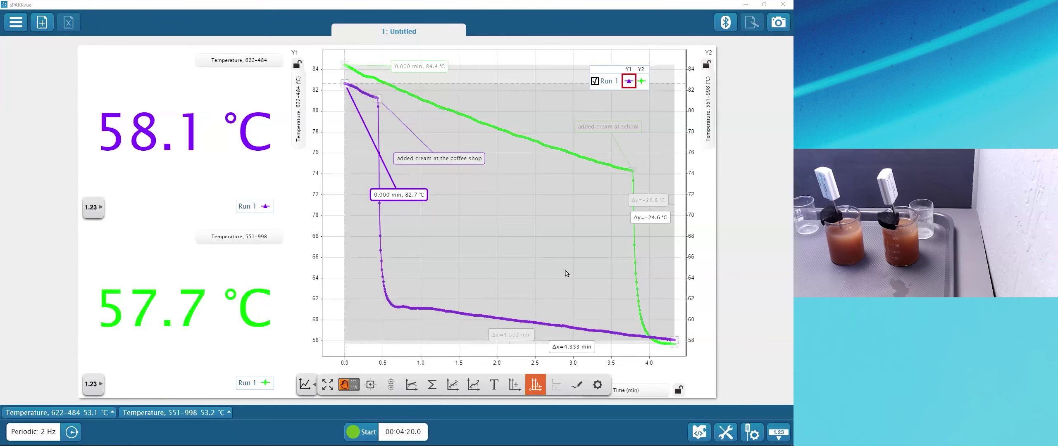
# - Switch to the PowerPoint slide show and reveal the "Thoughts/Questions/Extensions?" prompt on the Cooling Coffee slide
pyautogui.hotkey('alt', 'Tab')
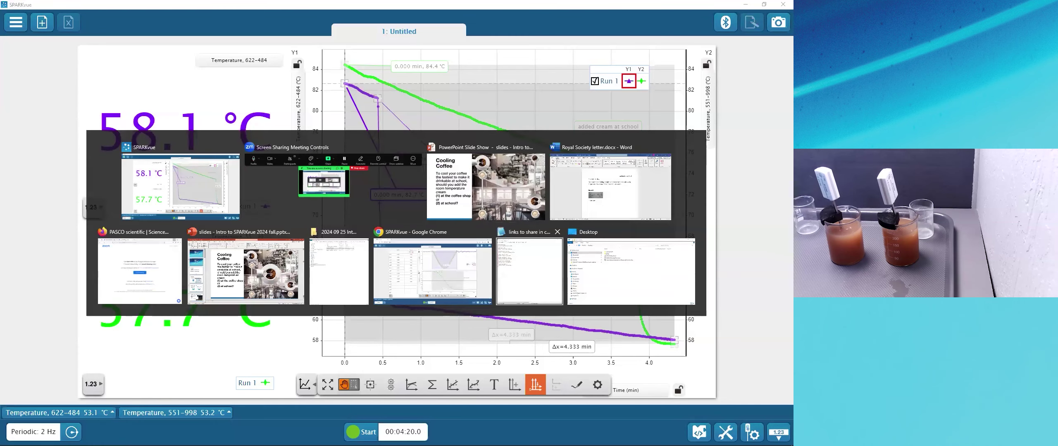
pyautogui.hotkey('alt', 'Tab')
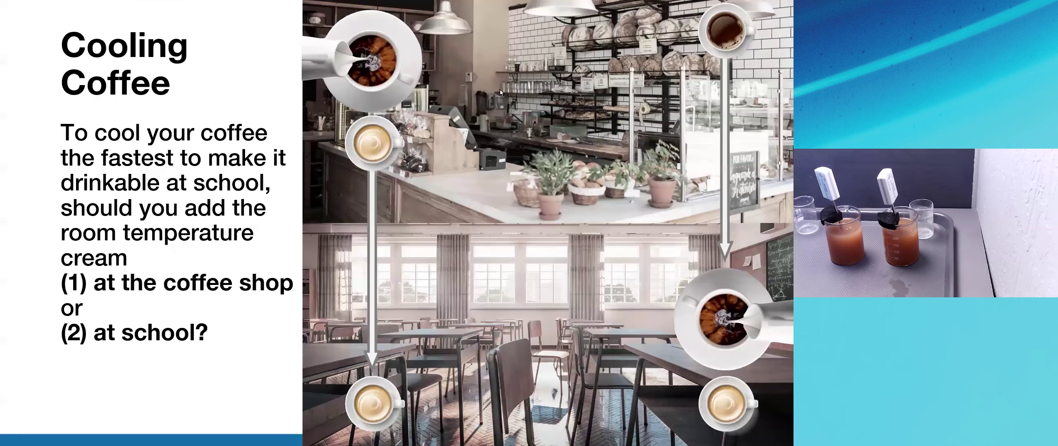
pyautogui.click(569, 194)
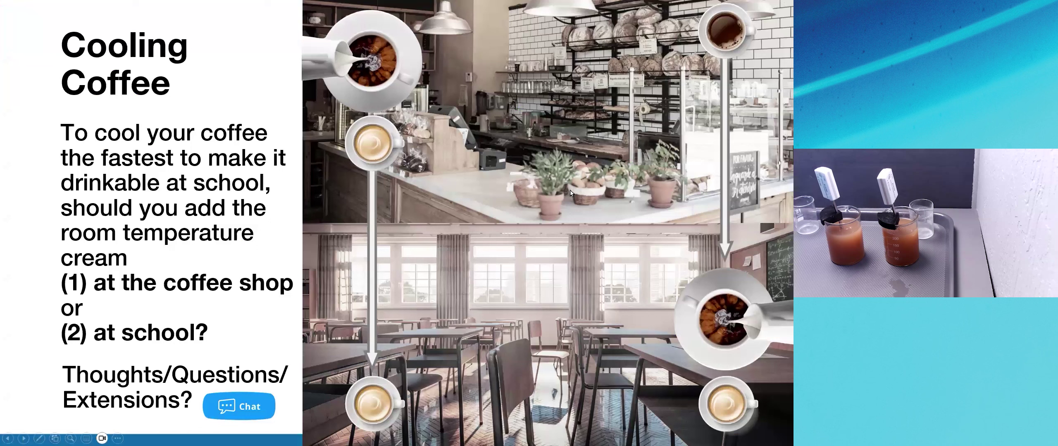
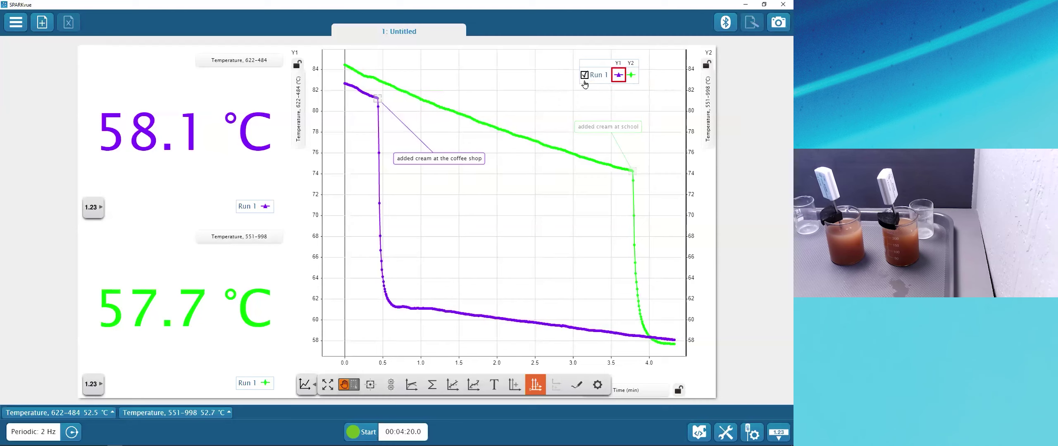
# - Apply a linear fit to the whole purple curve and shift the graph slightly
pyautogui.click(306, 385)
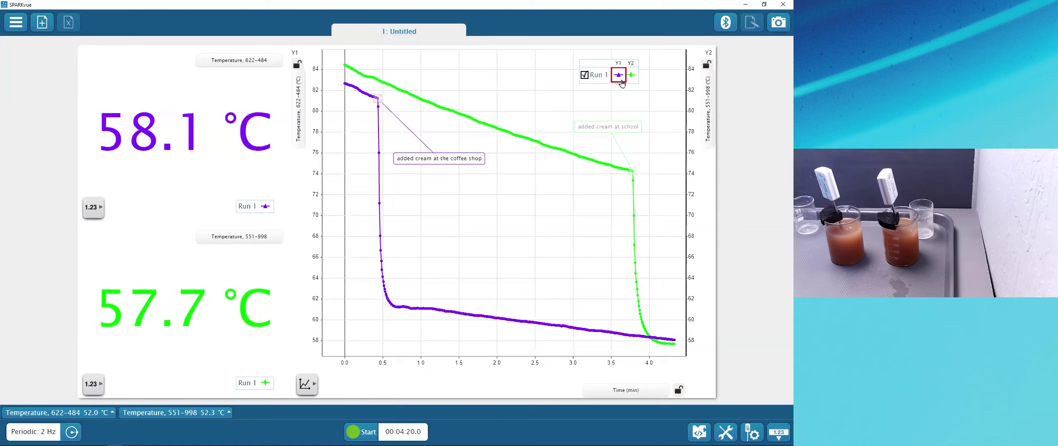
pyautogui.click(306, 385)
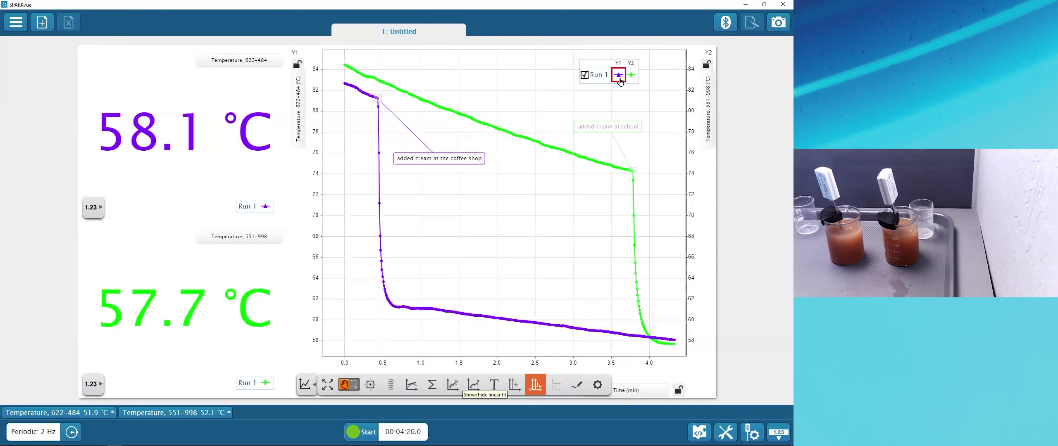
pyautogui.click(445, 390)
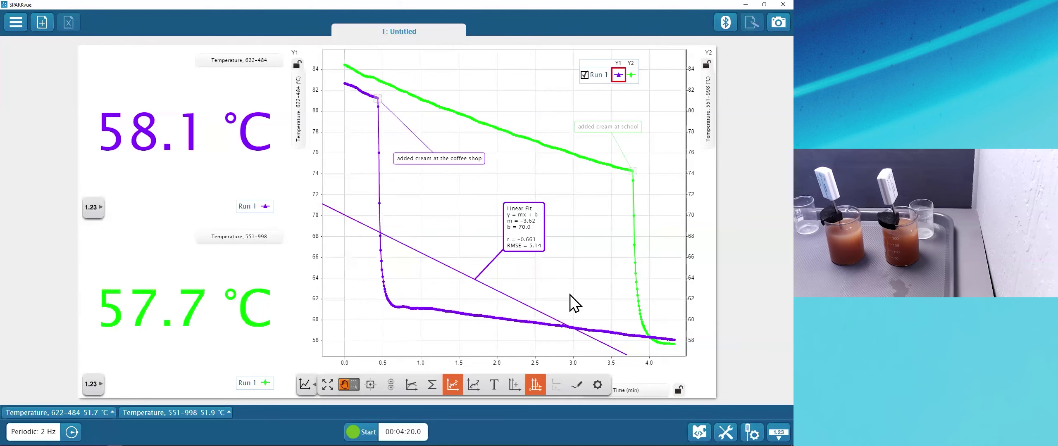
pyautogui.moveTo(453, 199)
pyautogui.mouseDown()
pyautogui.moveTo(471, 206)
pyautogui.moveTo(442, 208)
pyautogui.moveTo(464, 206)
pyautogui.moveTo(452, 197)
pyautogui.mouseUp()
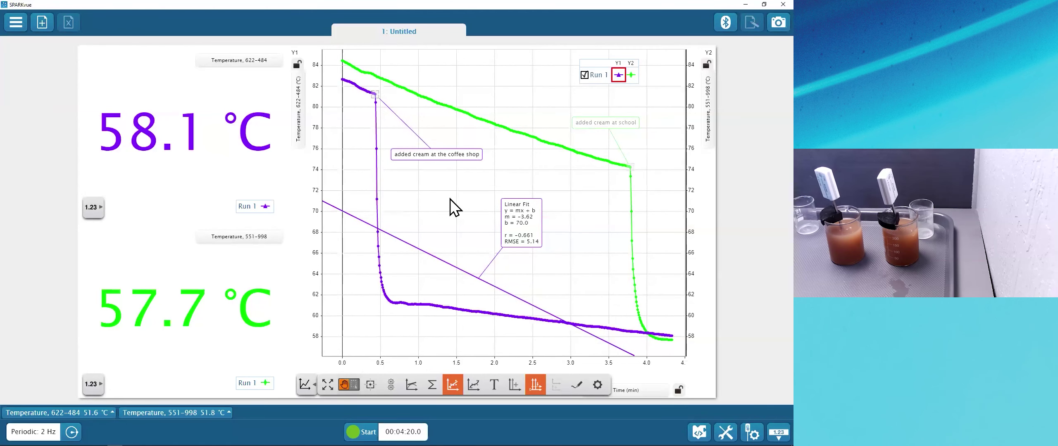
# - Limit the purple linear fit to about 0.9 to 3.5 min, lower the selection's upper edge to about 65 °C, and reposition the fit label
pyautogui.click(354, 385)
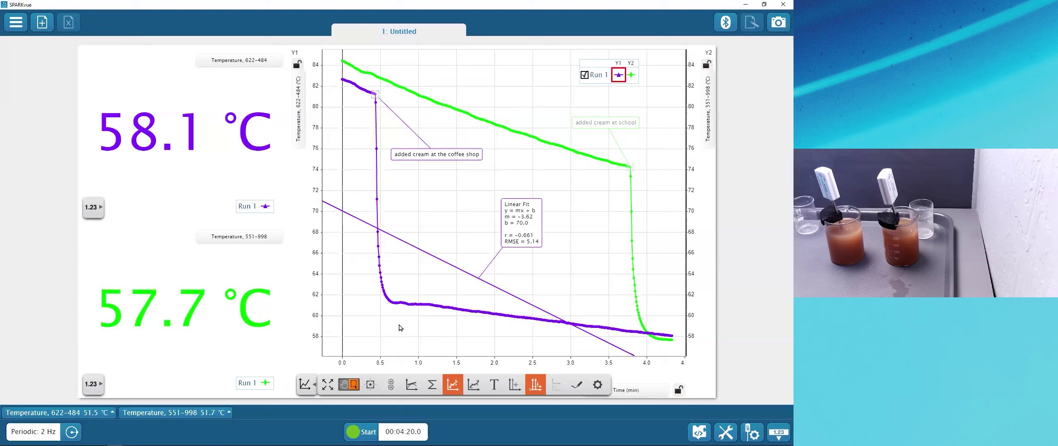
pyautogui.click(409, 196)
pyautogui.moveTo(421, 208); pyautogui.dragTo(610, 355)
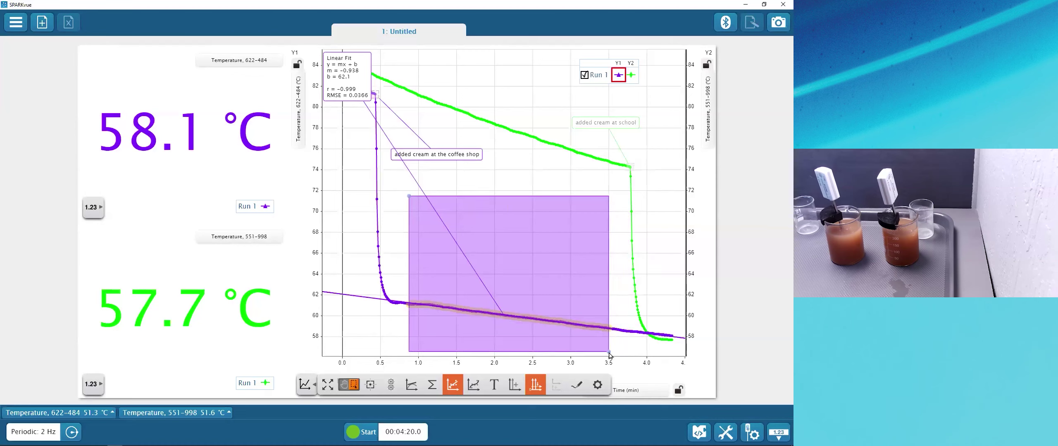
pyautogui.moveTo(347, 74)
pyautogui.mouseDown()
pyautogui.moveTo(505, 219)
pyautogui.moveTo(552, 248)
pyautogui.mouseUp()
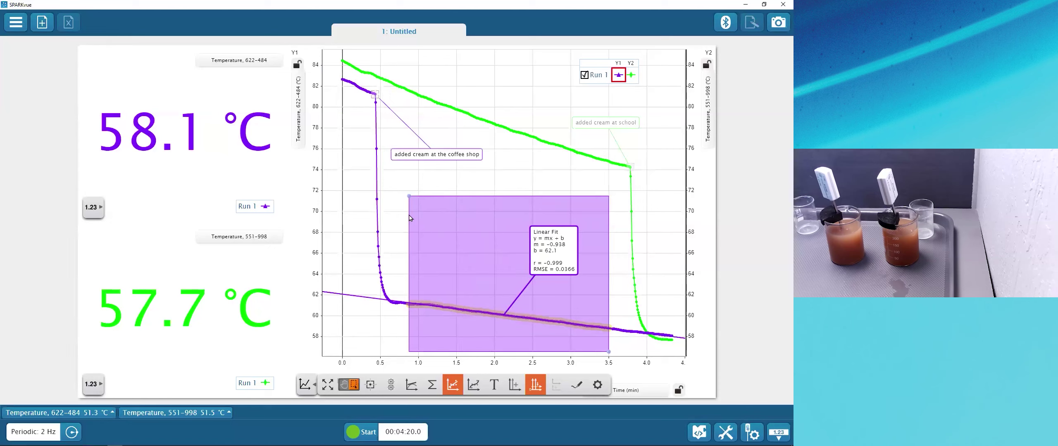
pyautogui.moveTo(408, 196); pyautogui.dragTo(411, 270)
pyautogui.moveTo(571, 241); pyautogui.dragTo(533, 221)
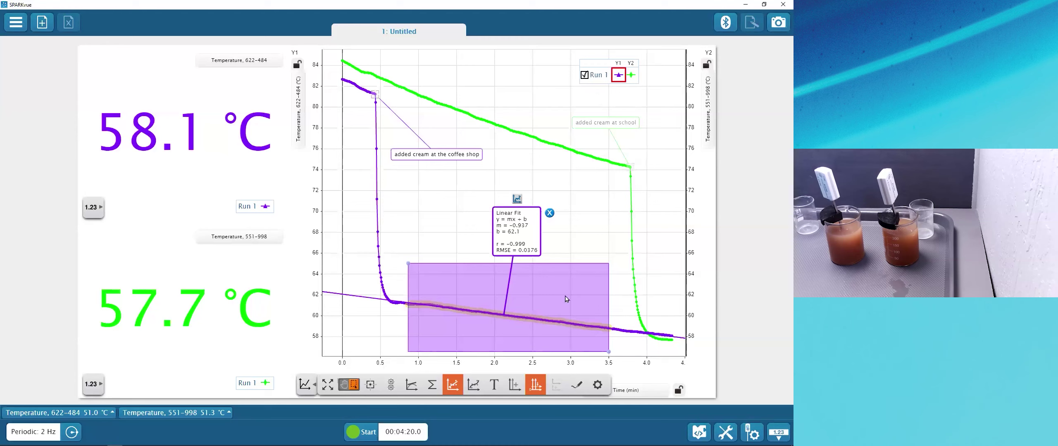
# - Make the green run active, select its data from about 0.8 to 3.6 min, add a linear fit, and move its label above the curve
pyautogui.click(300, 391)
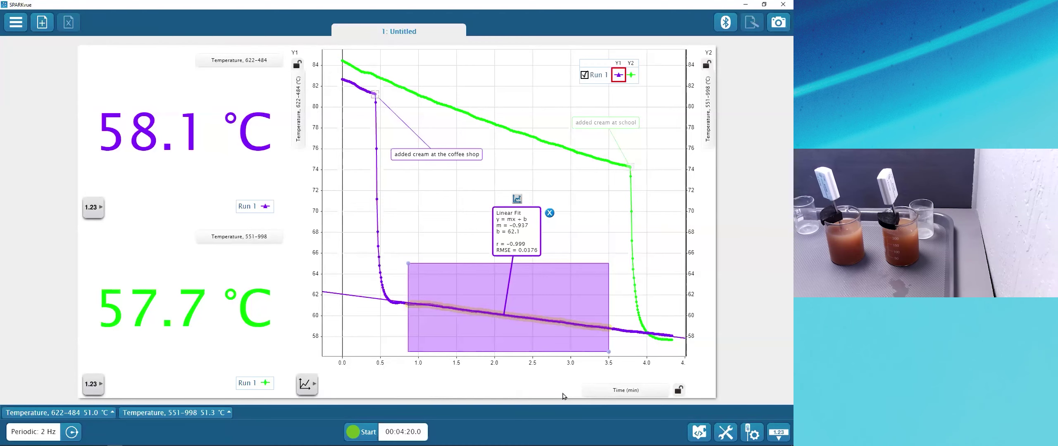
pyautogui.click(631, 76)
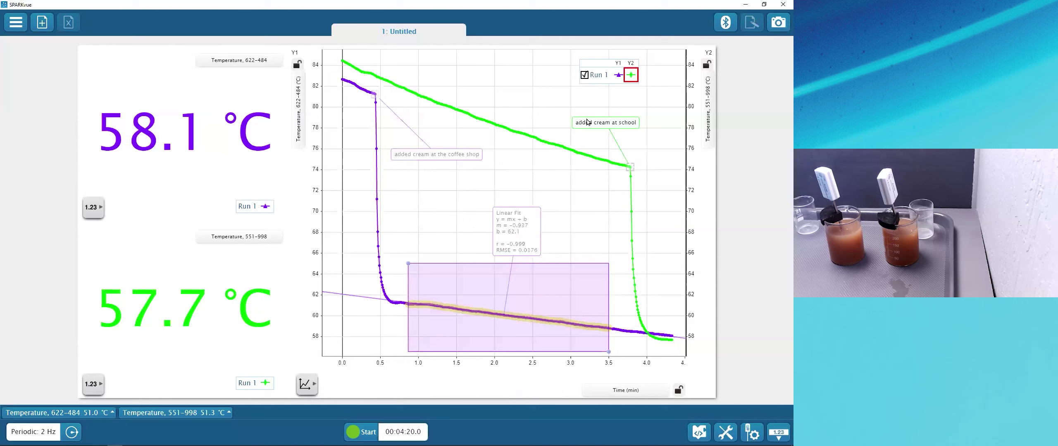
pyautogui.click(305, 385)
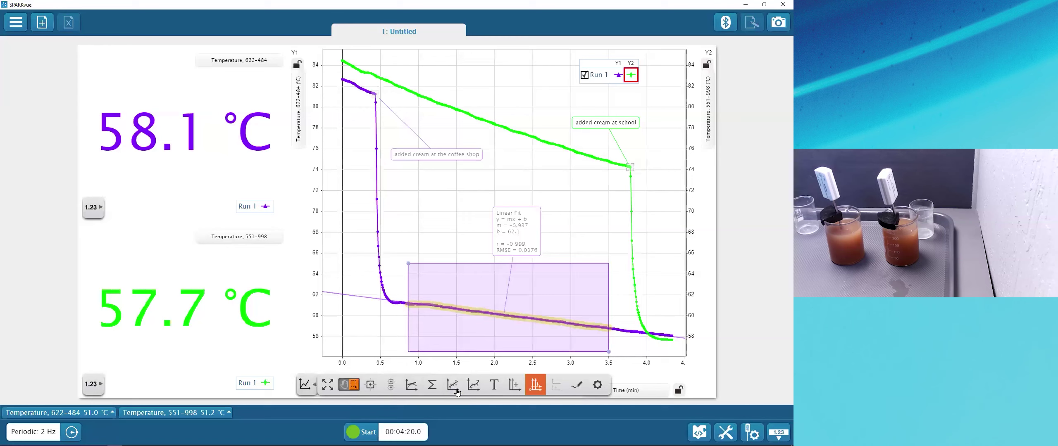
pyautogui.moveTo(404, 68); pyautogui.dragTo(615, 210)
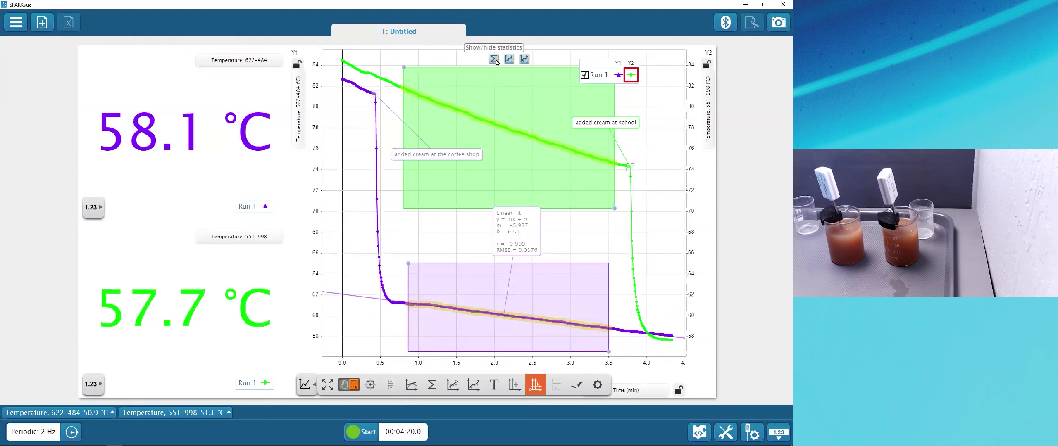
pyautogui.click(509, 60)
pyautogui.moveTo(527, 246); pyautogui.dragTo(536, 97)
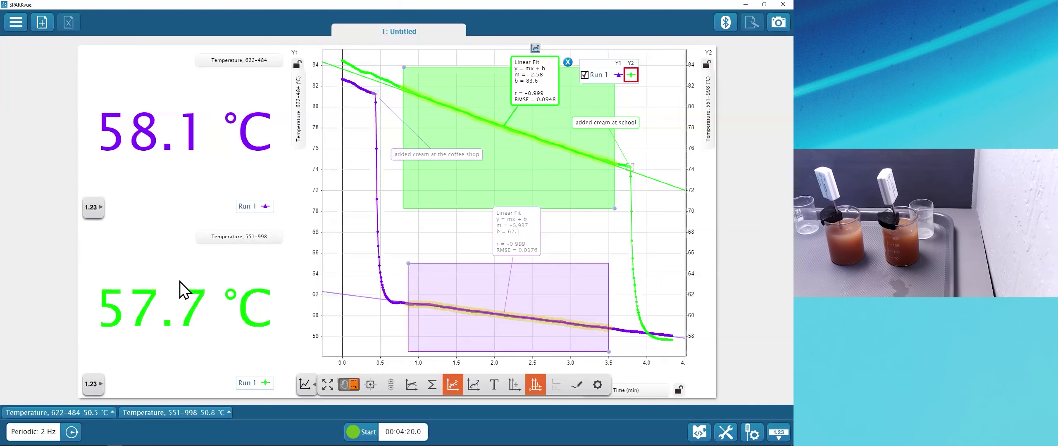
# - Switch to the PowerPoint slide show and bring up the "Saving & Sharing from SPARKvue" slide
pyautogui.hotkey('alt', 'Tab')
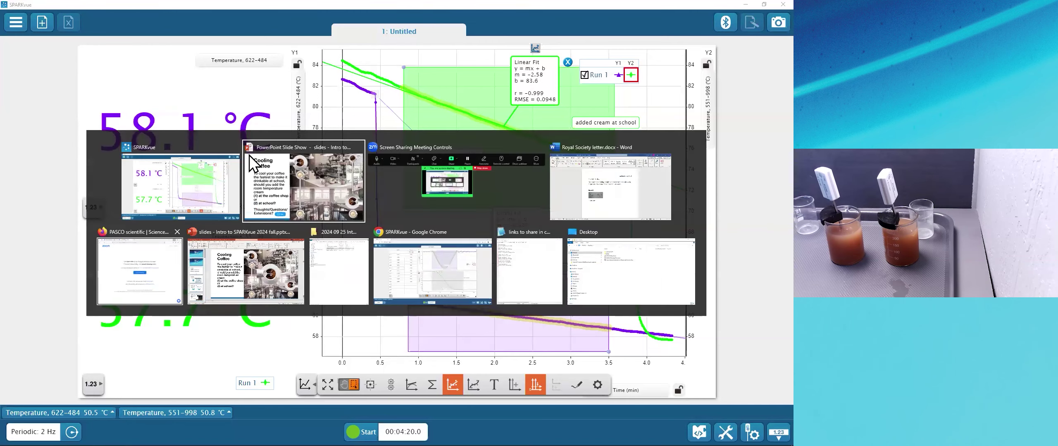
pyautogui.click(356, 175)
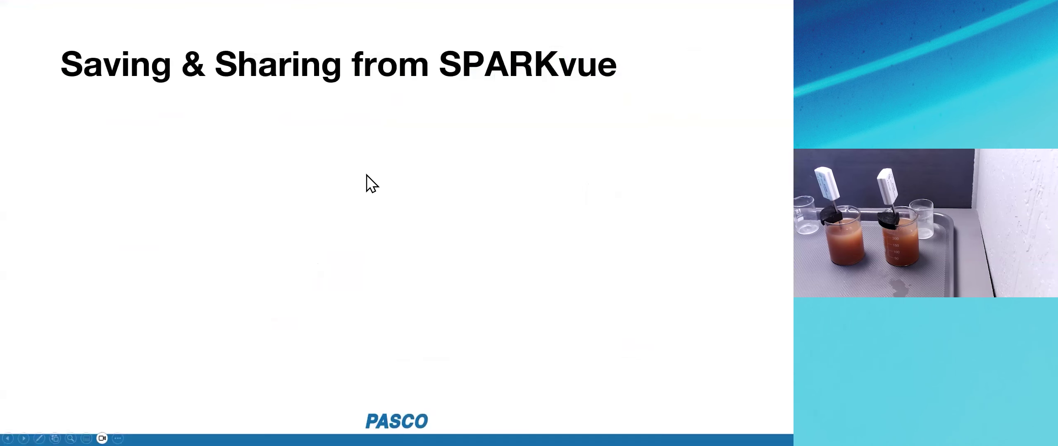
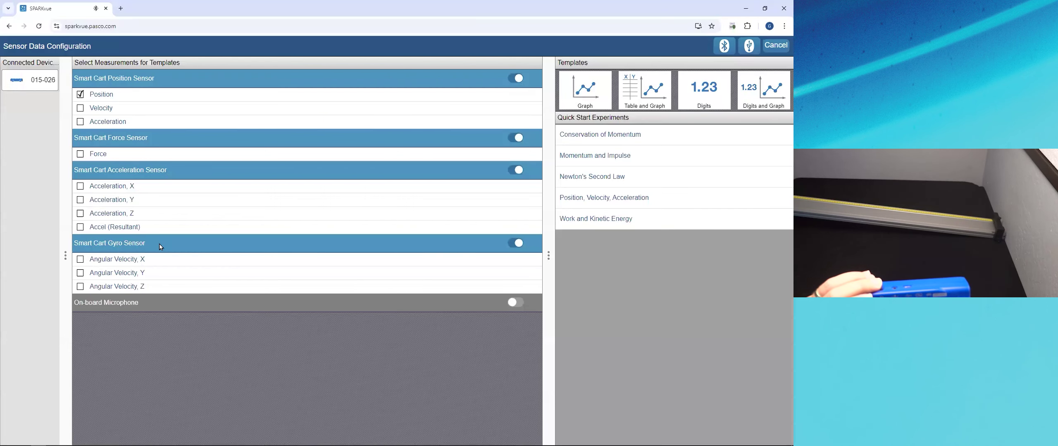
# - Choose only Force from the Smart Cart measurements and open the Table and Graph template
pyautogui.click(81, 153)
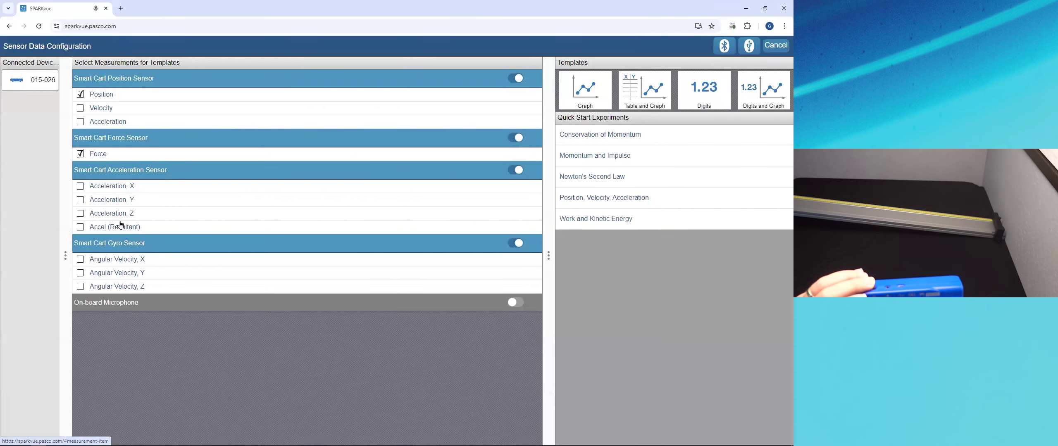
pyautogui.click(80, 94)
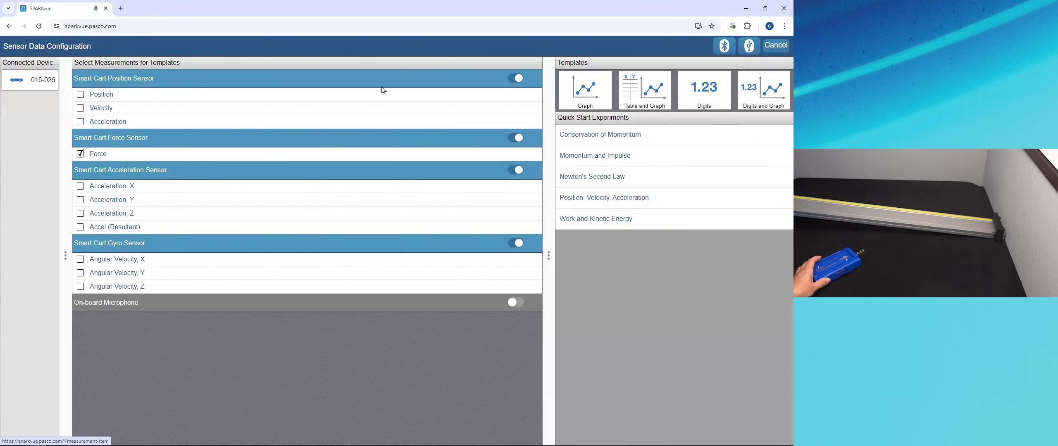
pyautogui.click(655, 87)
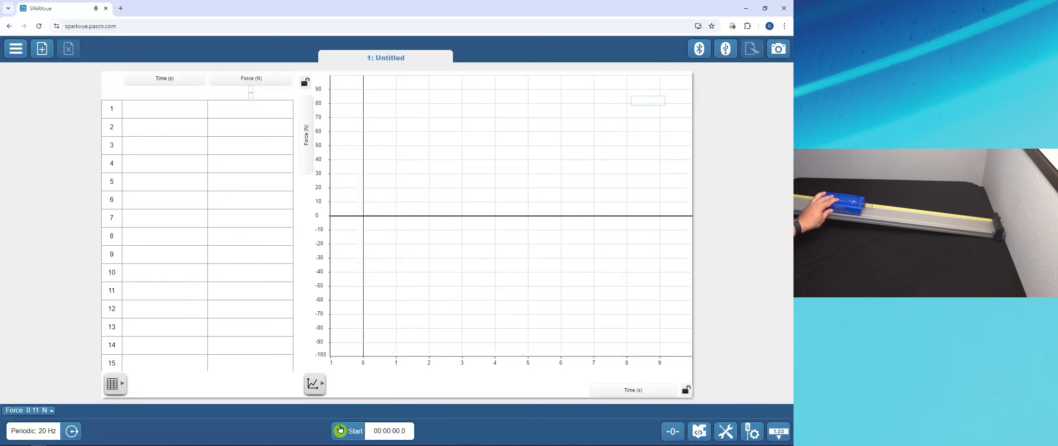
# - Record about 3.9 s of cart collision force data, then stretch the time axis and shift the graph to fit the whole run
pyautogui.click(351, 431)
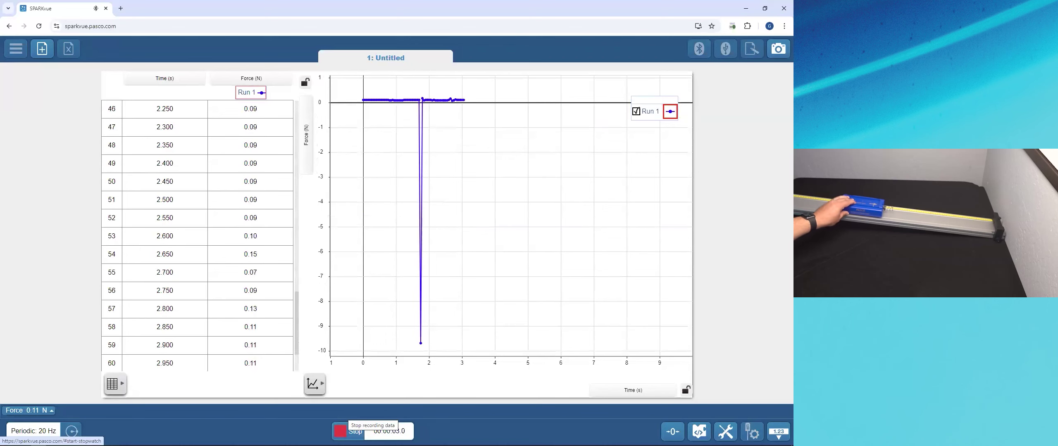
pyautogui.click(351, 431)
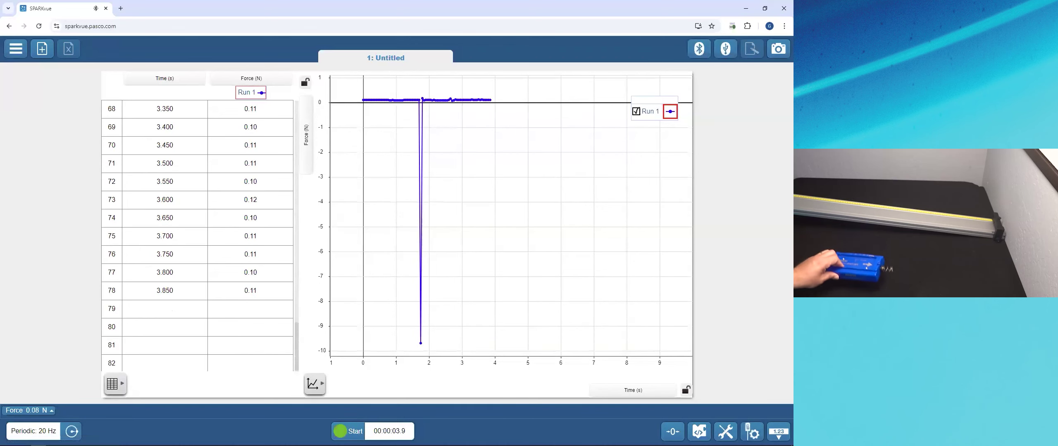
pyautogui.click(439, 371)
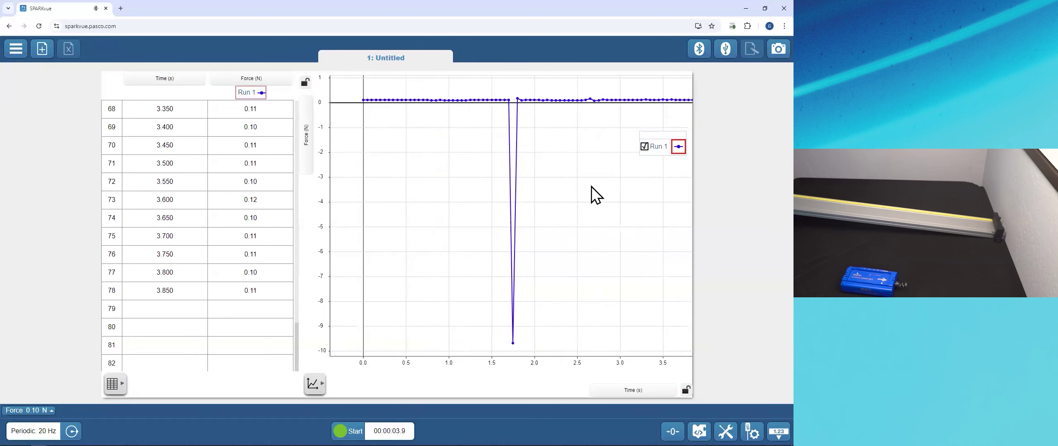
pyautogui.moveTo(592, 187); pyautogui.dragTo(572, 184)
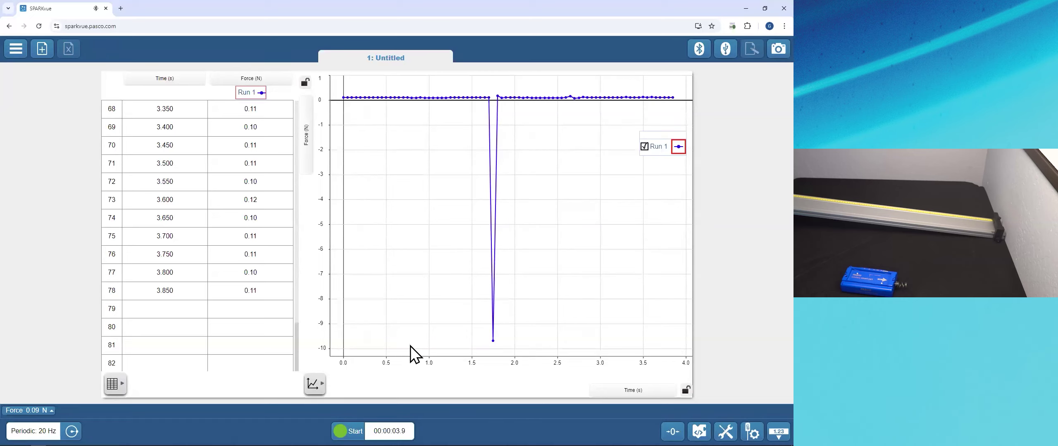
# - Review the Cart Collision slide in the PowerPoint slide show and return to the force graph in SPARKvue
pyautogui.hotkey('alt', 'Tab')
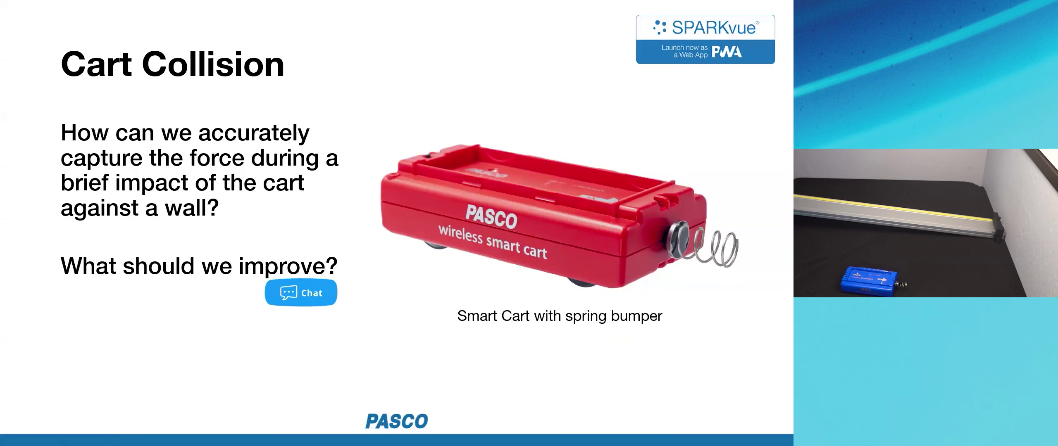
pyautogui.hotkey('alt', 'Tab')
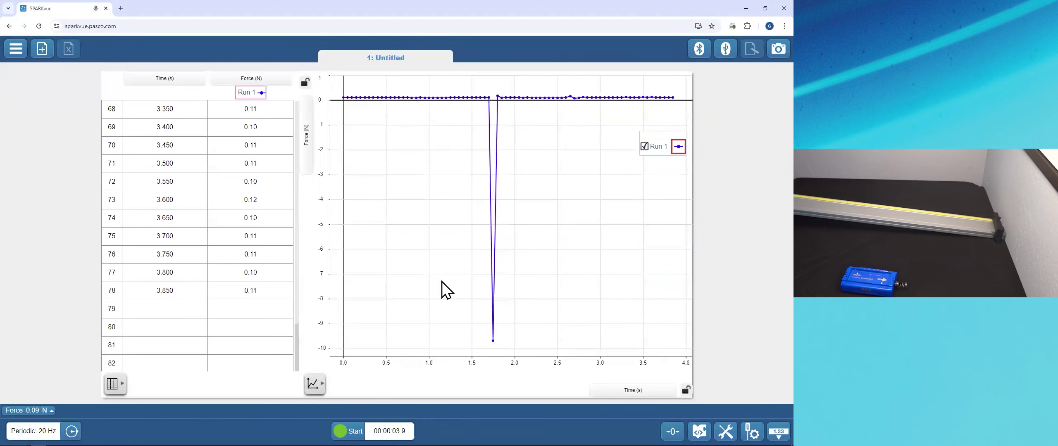
# - Find the collision reading near 1.75 s in the table and stretch the graph's time axis around the force spike
pyautogui.moveTo(506, 365); pyautogui.dragTo(509, 365)
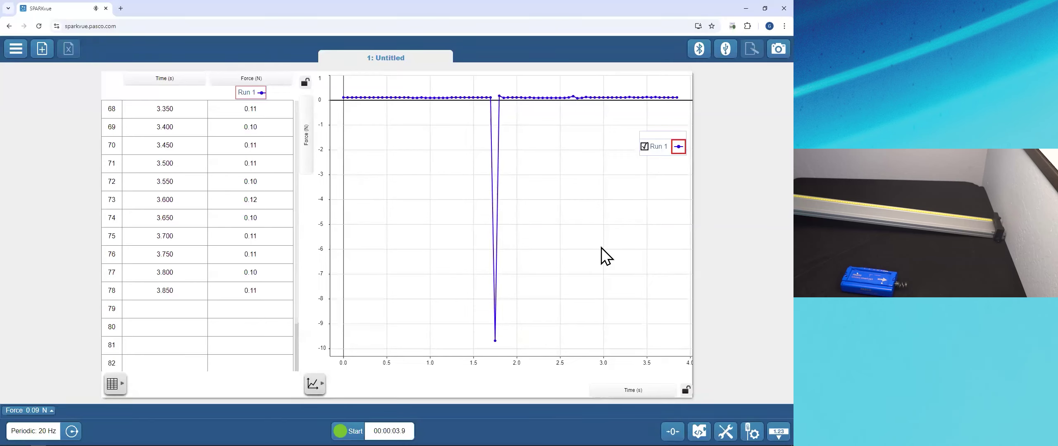
pyautogui.scroll(6, 145, 262)
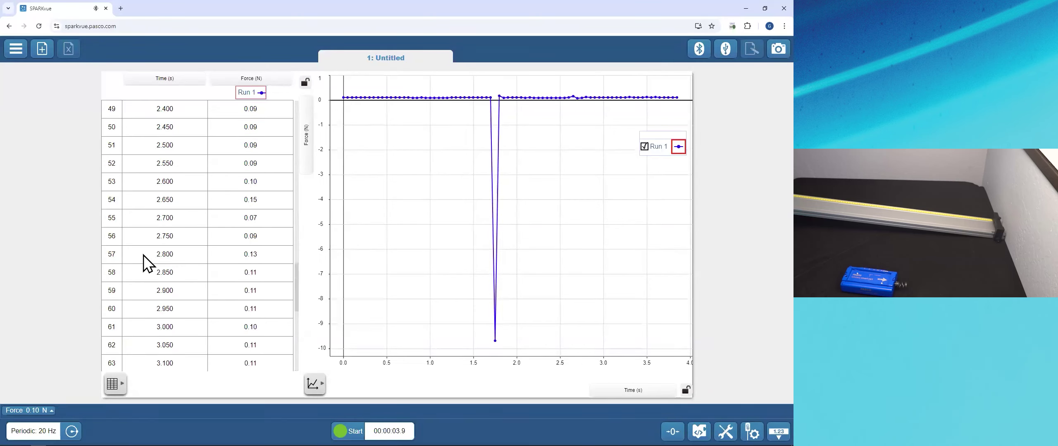
pyautogui.scroll(6, 144, 263)
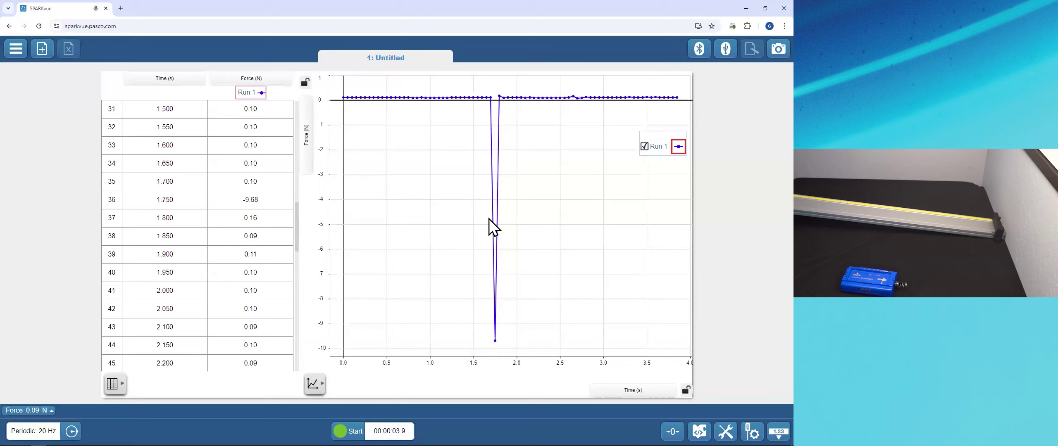
pyautogui.moveTo(514, 366); pyautogui.dragTo(601, 360)
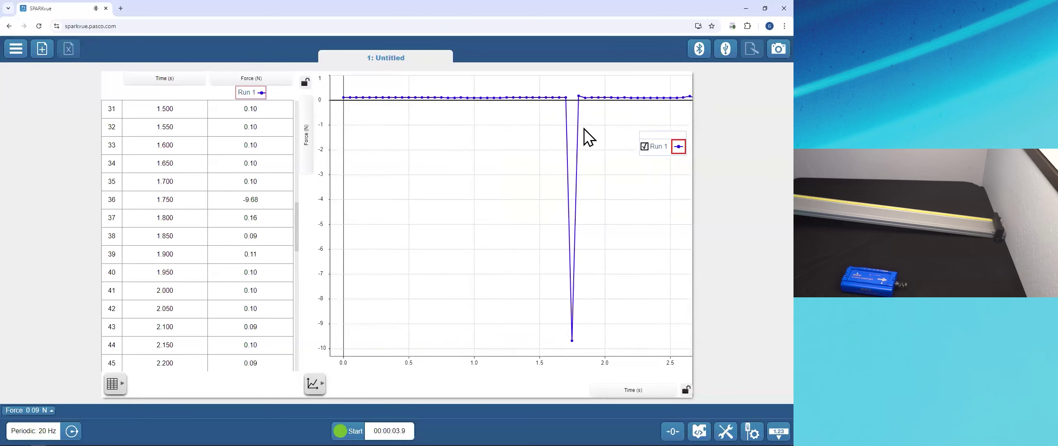
# - Measure the delta across the force spike from 1.700 s to the point just after the collision, then remove it
pyautogui.click(565, 98)
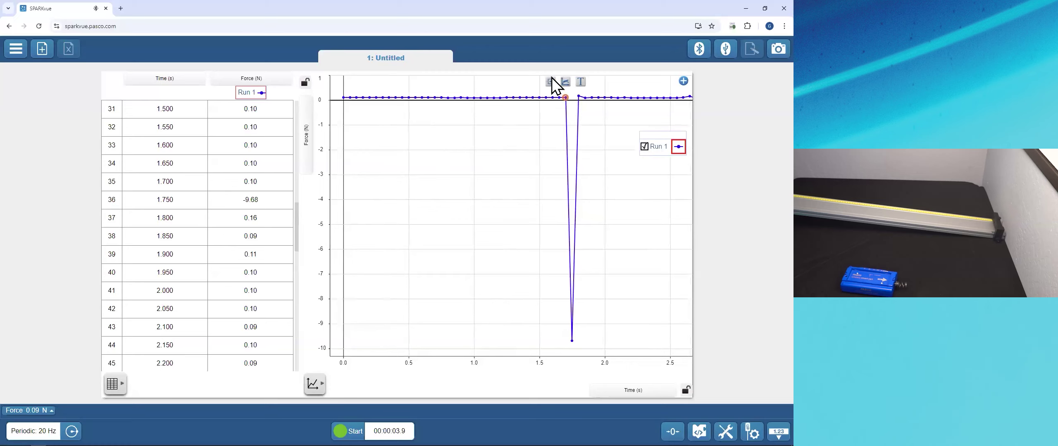
pyautogui.click(540, 82)
pyautogui.moveTo(657, 100)
pyautogui.mouseDown()
pyautogui.moveTo(580, 96)
pyautogui.moveTo(545, 123)
pyautogui.mouseUp()
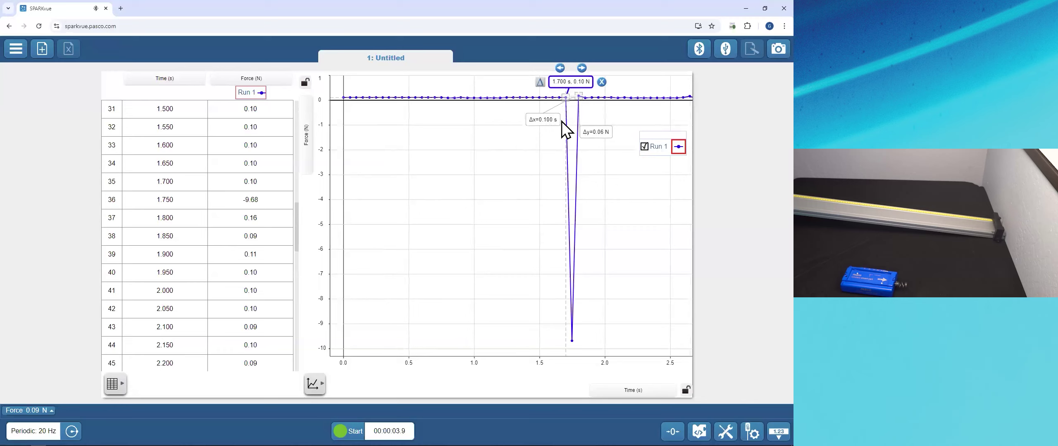
pyautogui.click(602, 82)
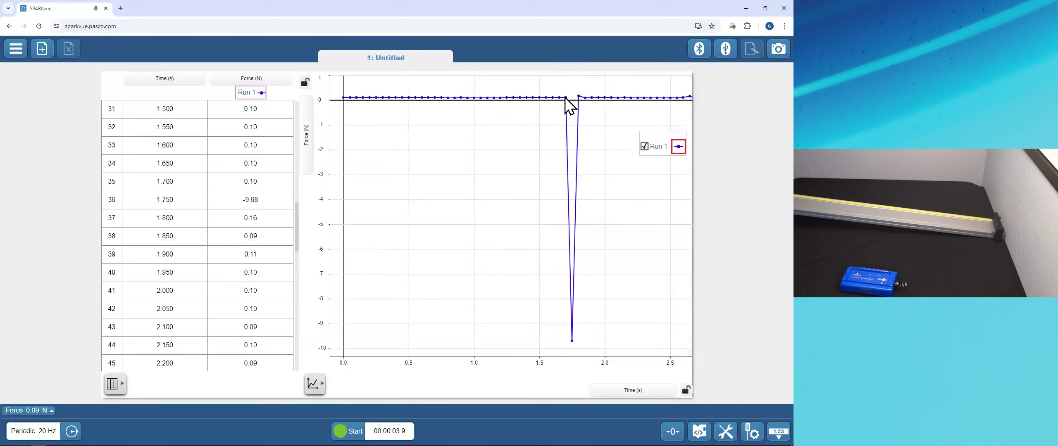
# - Place a coordinate reading at 1.400 s on the force curve, move it to the next data point and remove it
pyautogui.click(526, 99)
pyautogui.click(512, 82)
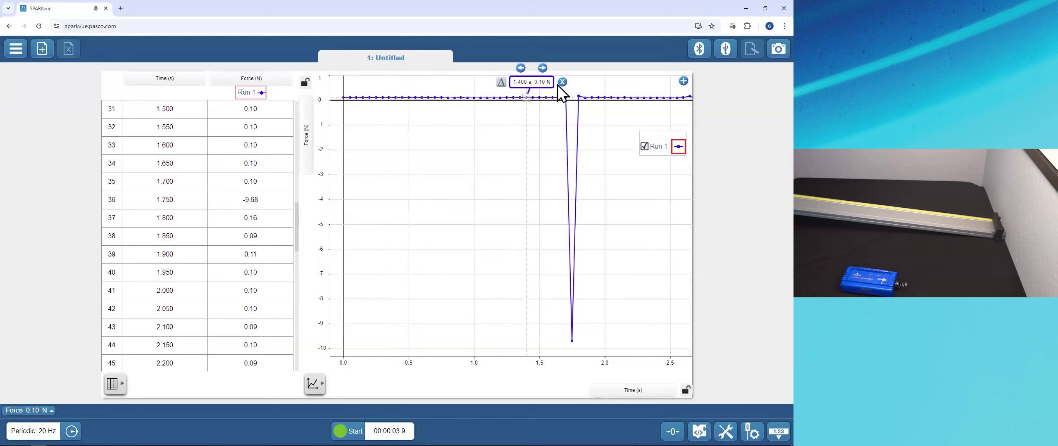
pyautogui.click(543, 67)
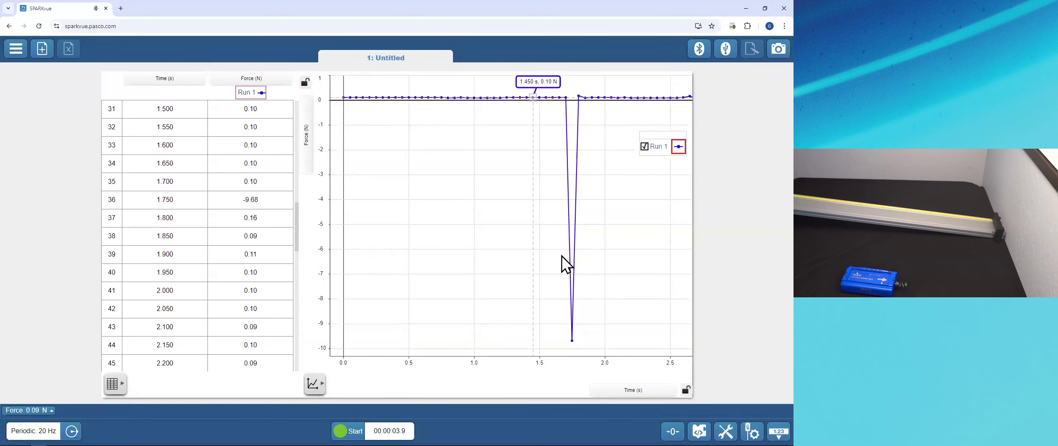
pyautogui.click(567, 83)
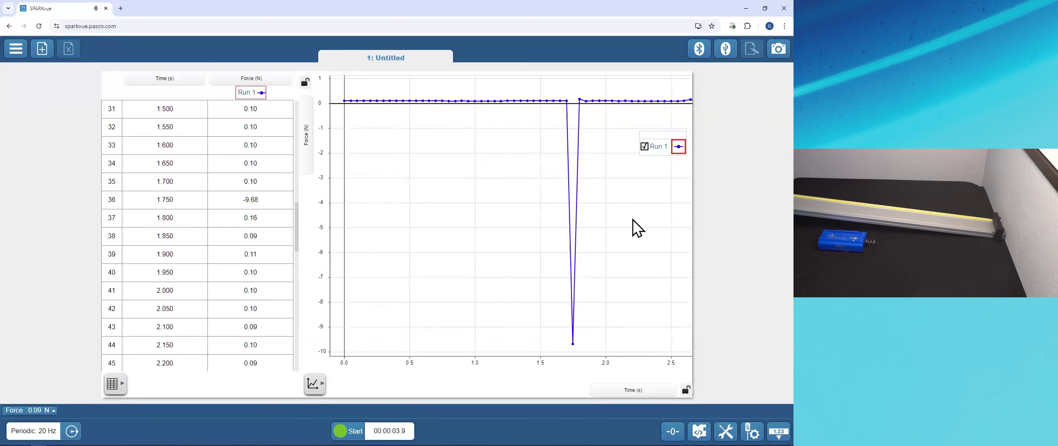
pyautogui.press('F5')
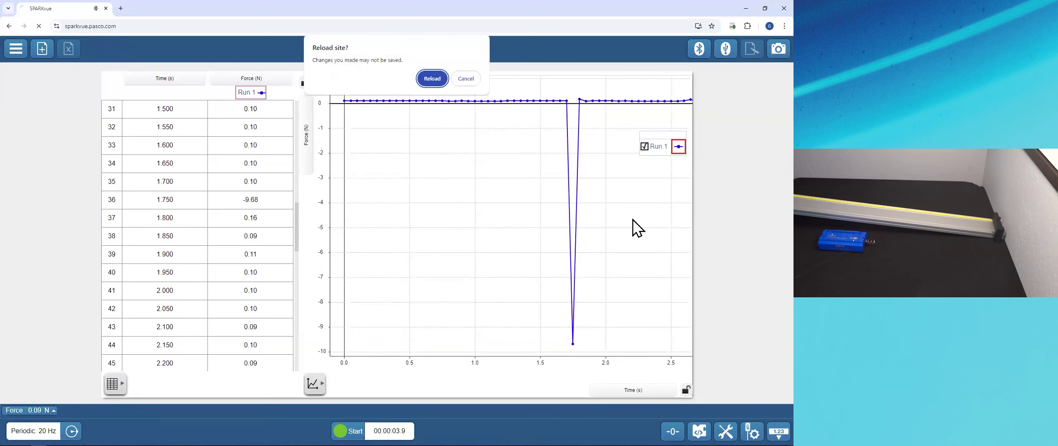
pyautogui.click(466, 79)
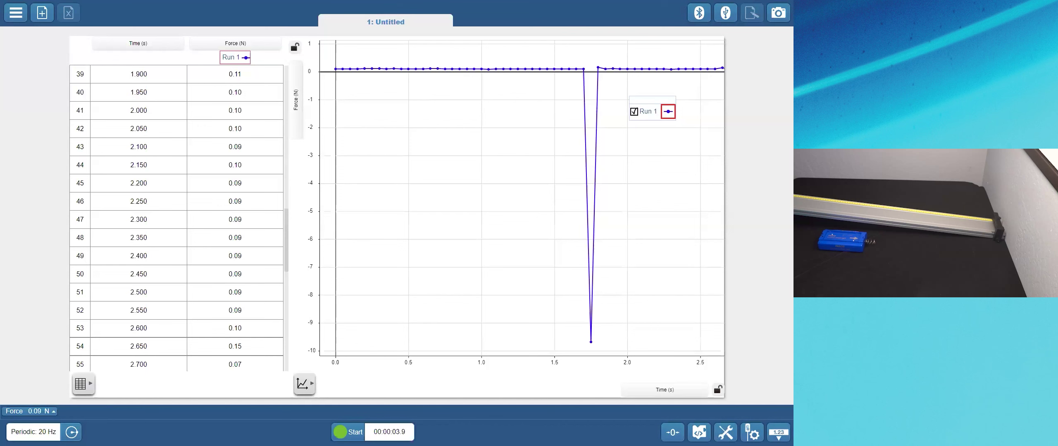
# - Set the common periodic sample rate to 500 Hz and try to record a new collision run at that rate
pyautogui.click(71, 432)
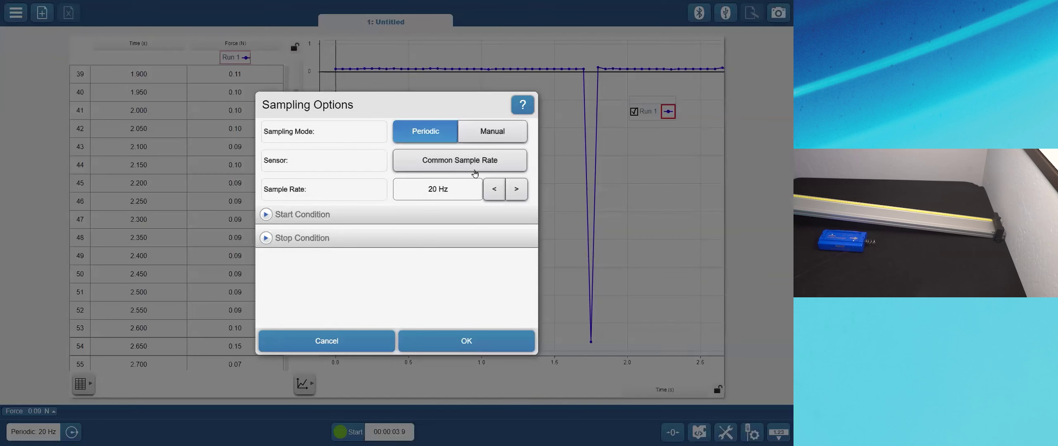
pyautogui.click(500, 193)
pyautogui.click(500, 194)
pyautogui.click(500, 193)
pyautogui.click(500, 194)
pyautogui.click(500, 194)
pyautogui.click(500, 194)
pyautogui.click(500, 194)
pyautogui.click(500, 194)
pyautogui.click(500, 194)
pyautogui.click(514, 191)
pyautogui.click(514, 191)
pyautogui.click(514, 191)
pyautogui.click(515, 190)
pyautogui.click(515, 191)
pyautogui.click(515, 191)
pyautogui.click(514, 191)
pyautogui.click(515, 191)
pyautogui.click(513, 191)
pyautogui.click(514, 190)
pyautogui.click(514, 191)
pyautogui.click(514, 191)
pyautogui.click(513, 191)
pyautogui.click(513, 191)
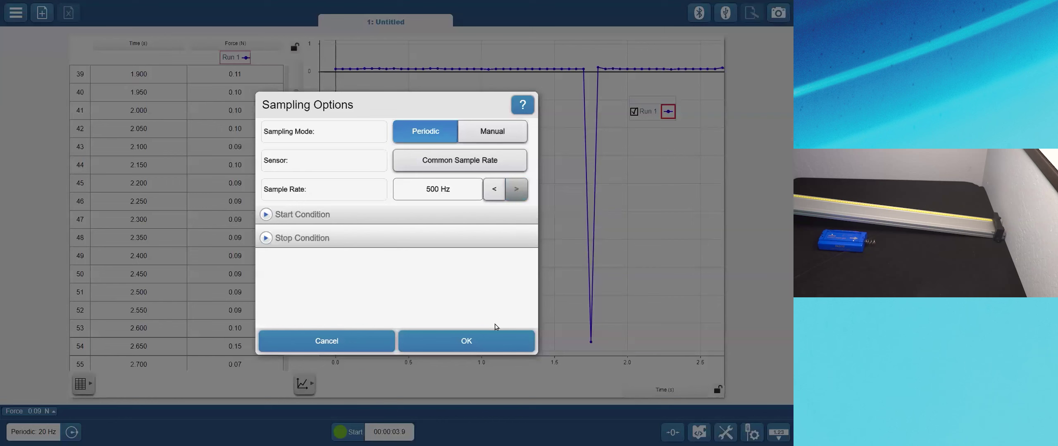
pyautogui.click(457, 350)
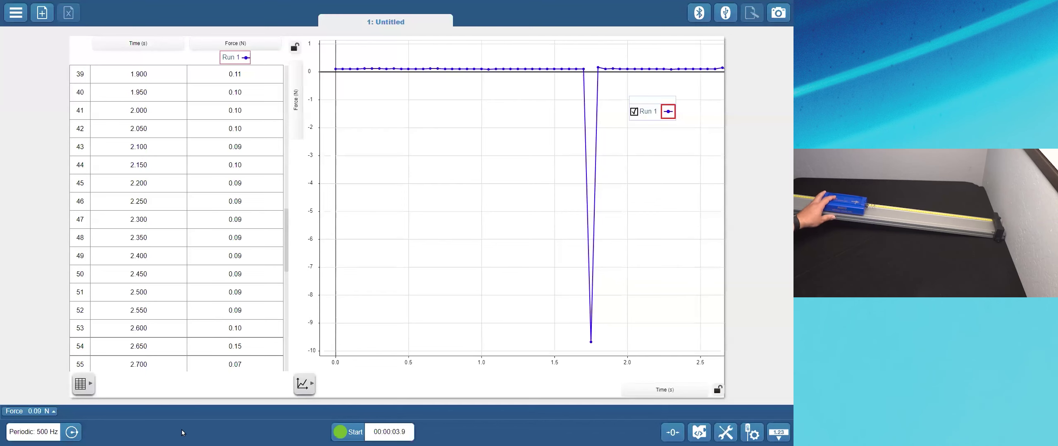
pyautogui.click(71, 432)
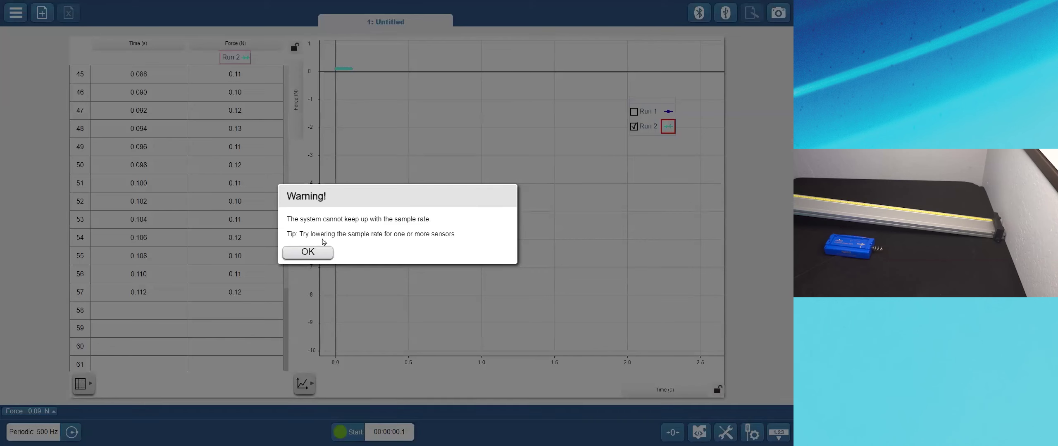
pyautogui.click(312, 257)
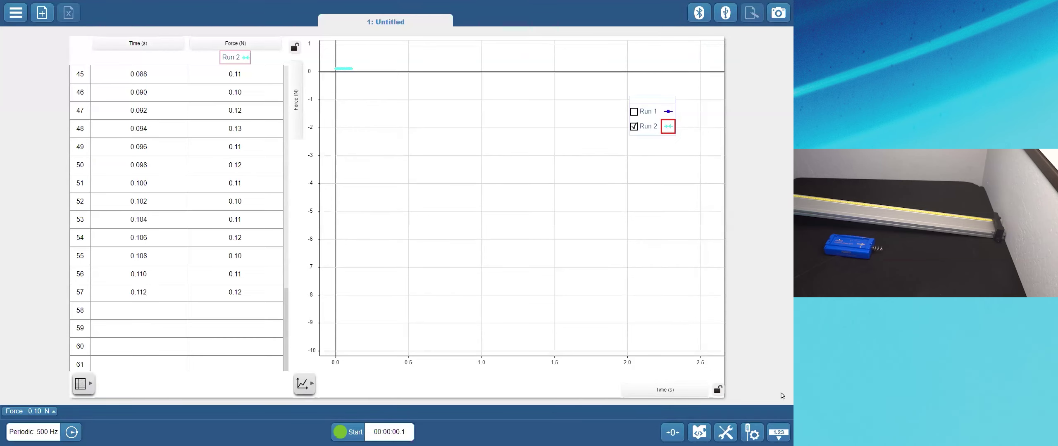
# - Turn off the Smart Cart Acceleration Sensor and the Smart Cart Gyro Sensor in the hardware setup
pyautogui.click(755, 433)
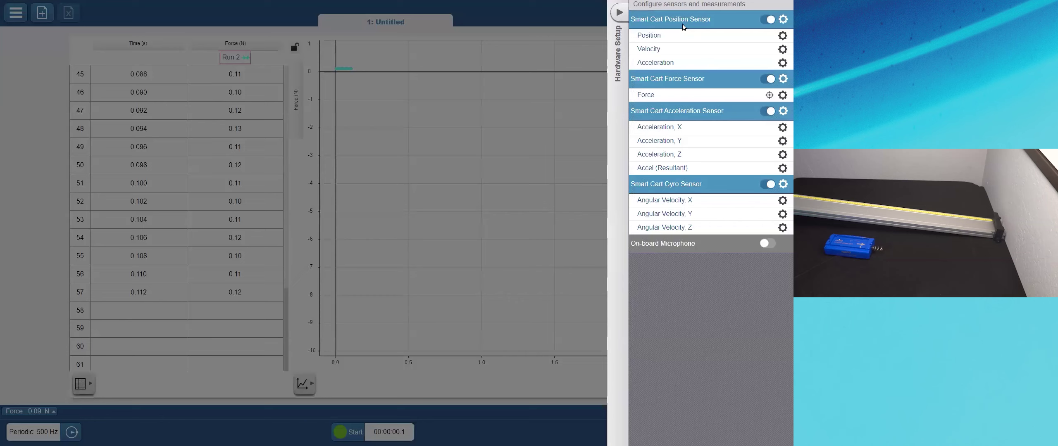
pyautogui.click(765, 111)
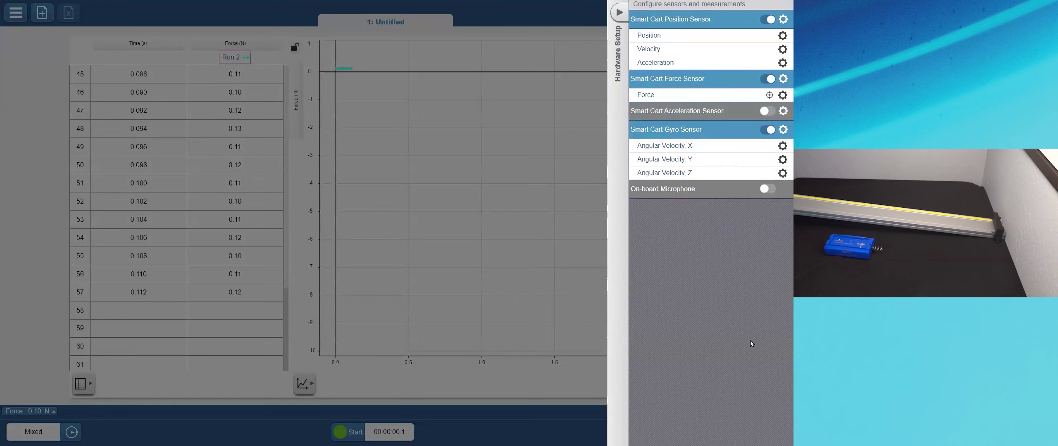
pyautogui.click(768, 129)
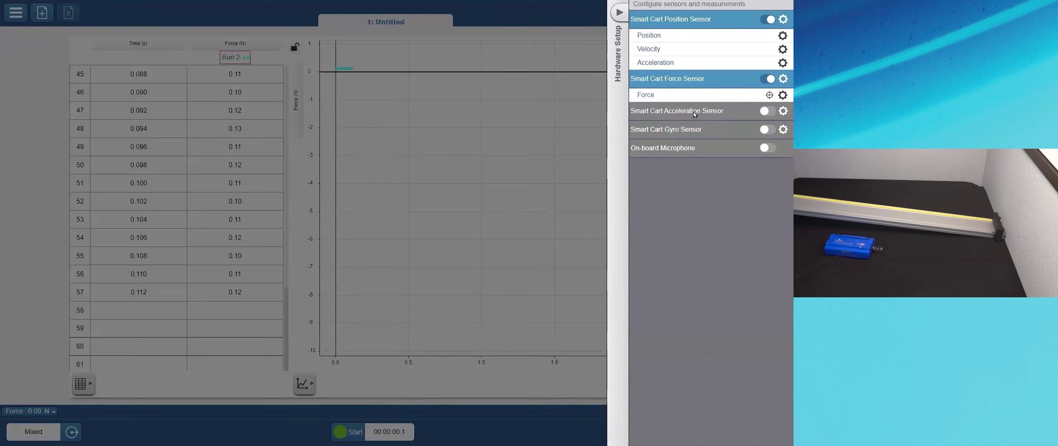
pyautogui.click(620, 14)
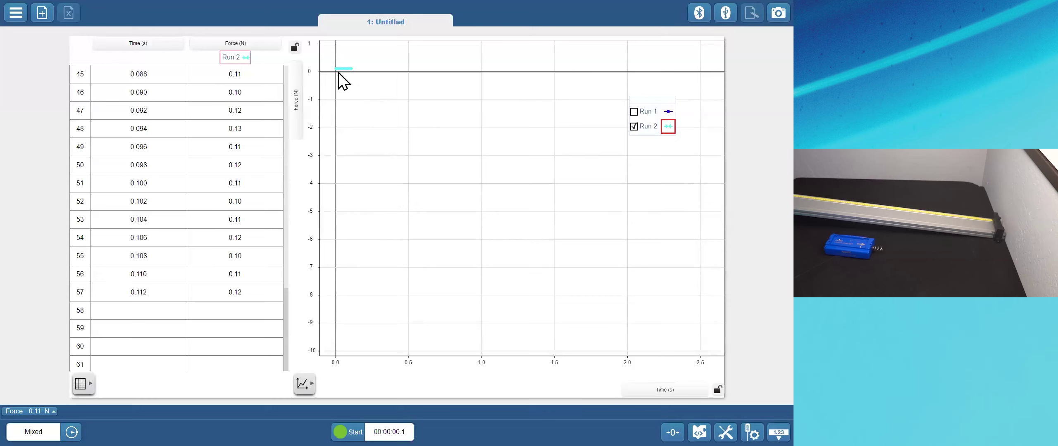
# - Enlarge the force scale around the zero line and zero the force sensor with the cart held on the track
pyautogui.scroll(3, 361, 146)
pyautogui.moveTo(318, 114)
pyautogui.mouseDown()
pyautogui.moveTo(316, 48)
pyautogui.moveTo(319, 123)
pyautogui.mouseUp()
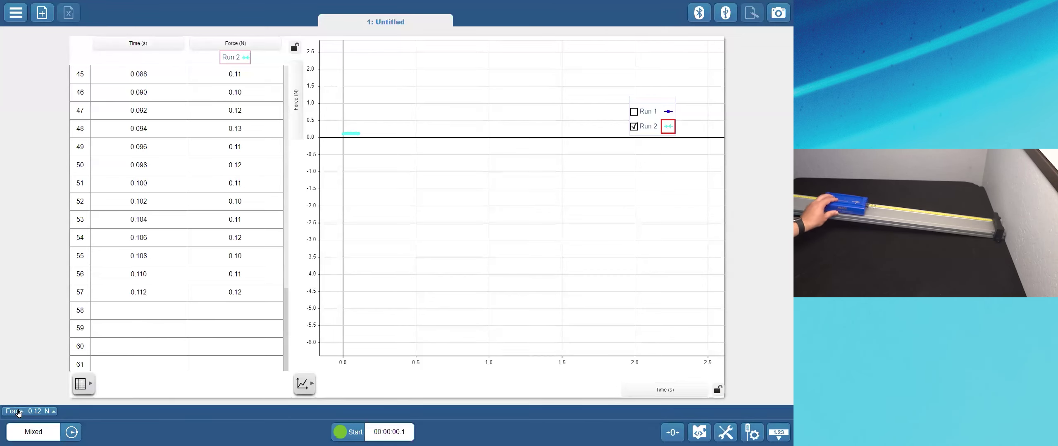
pyautogui.click(49, 413)
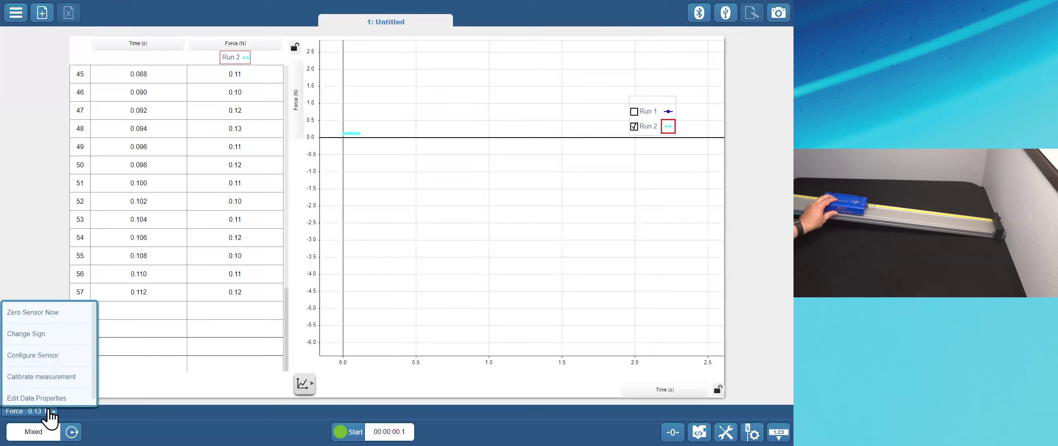
pyautogui.click(41, 315)
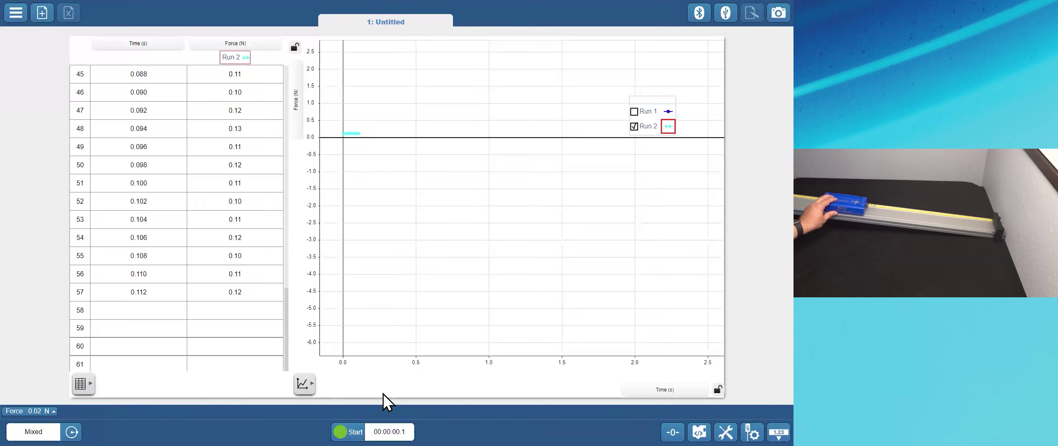
# - Raise the Smart Cart Force Sensor's sample rate one level above 500 Hz and check the Smart Cart Position Sensor's rate
pyautogui.click(752, 432)
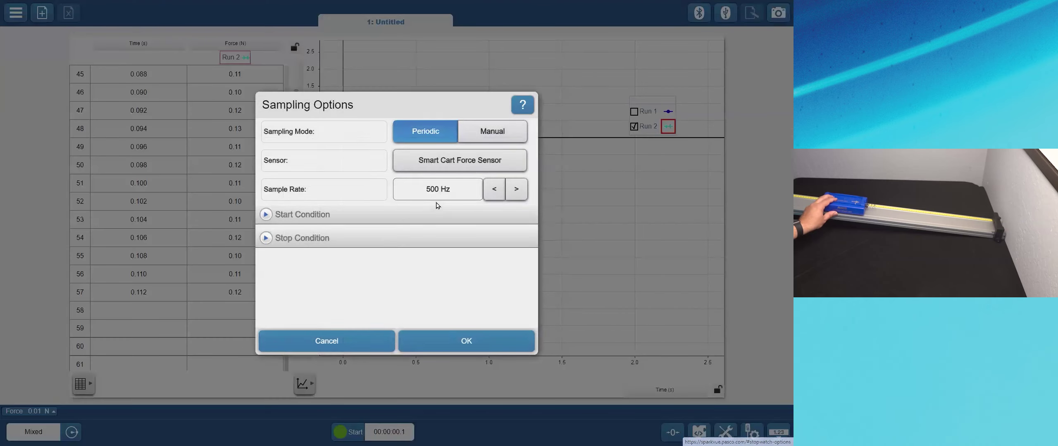
pyautogui.click(520, 193)
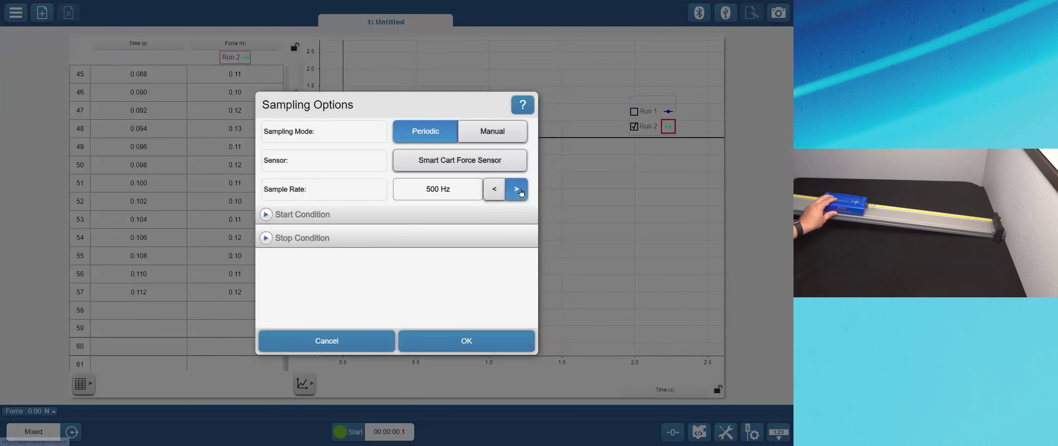
pyautogui.click(502, 162)
pyautogui.click(474, 225)
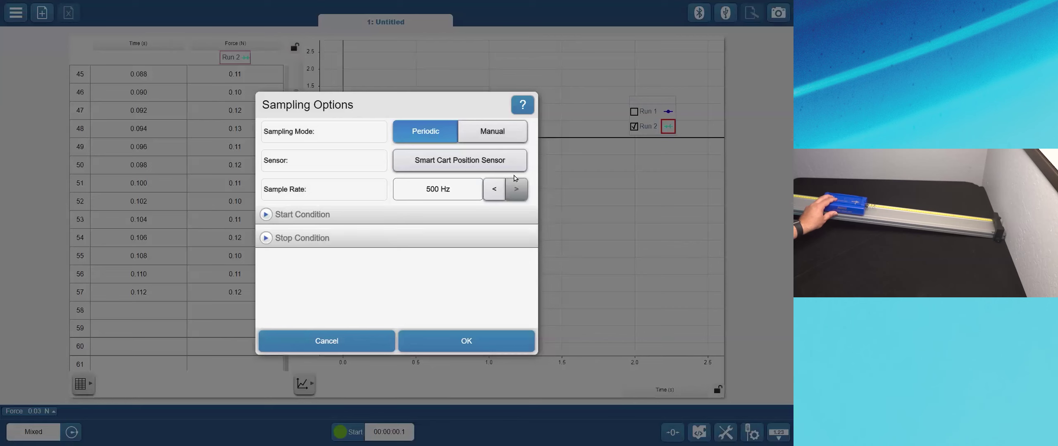
pyautogui.click(464, 342)
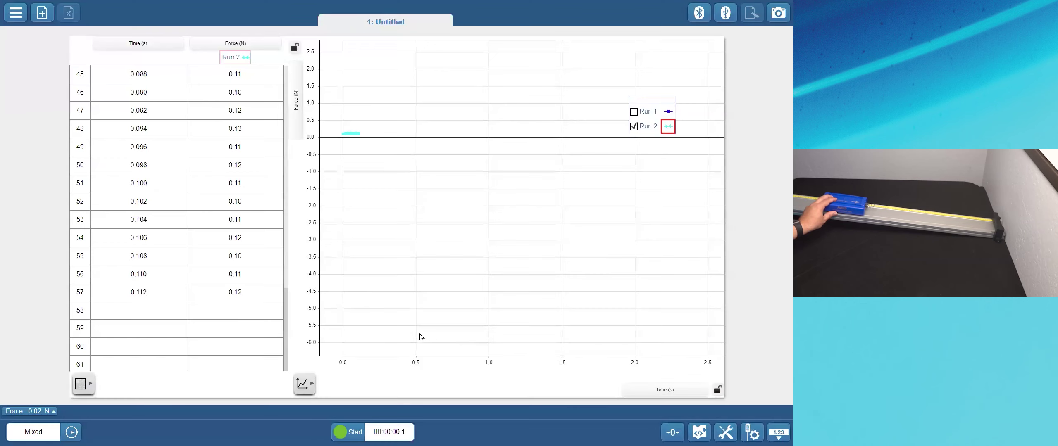
# - Record about 3.9 s of collision force data and stretch the time axis around the force spike near 2.13 s
pyautogui.click(343, 432)
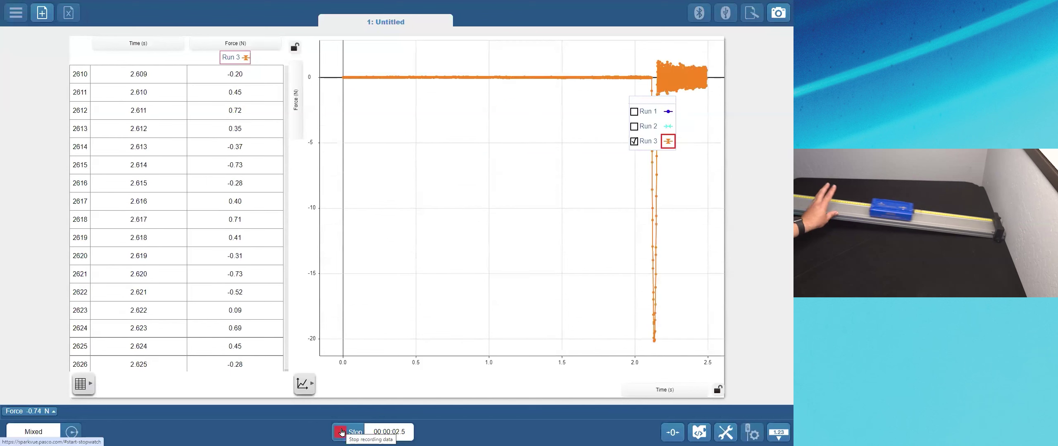
pyautogui.click(341, 433)
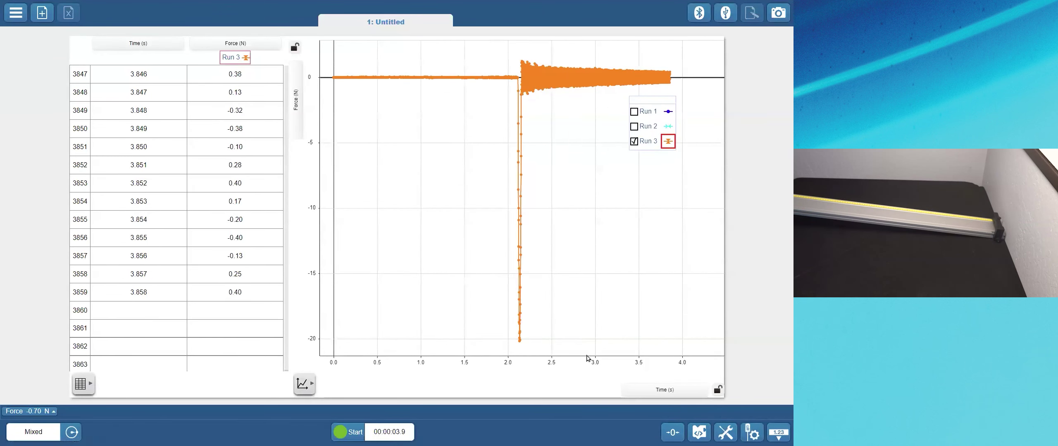
pyautogui.moveTo(548, 361); pyautogui.dragTo(456, 251)
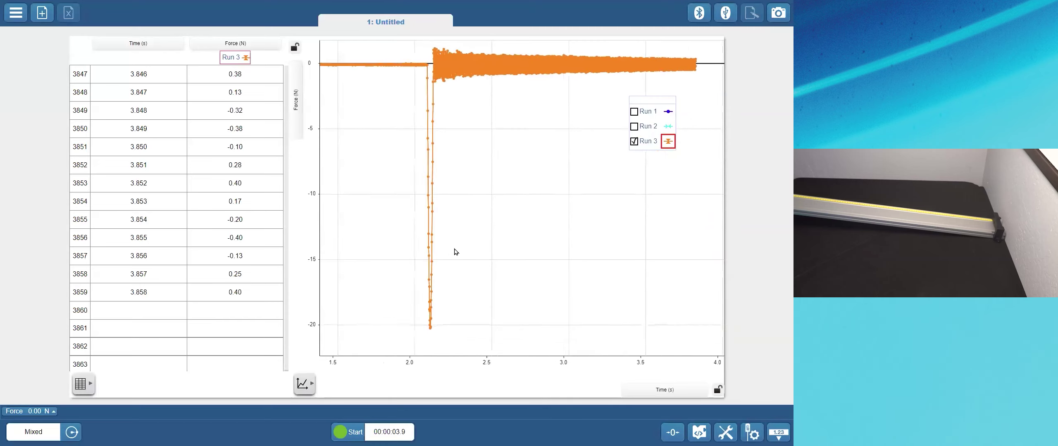
pyautogui.moveTo(481, 370); pyautogui.dragTo(490, 260)
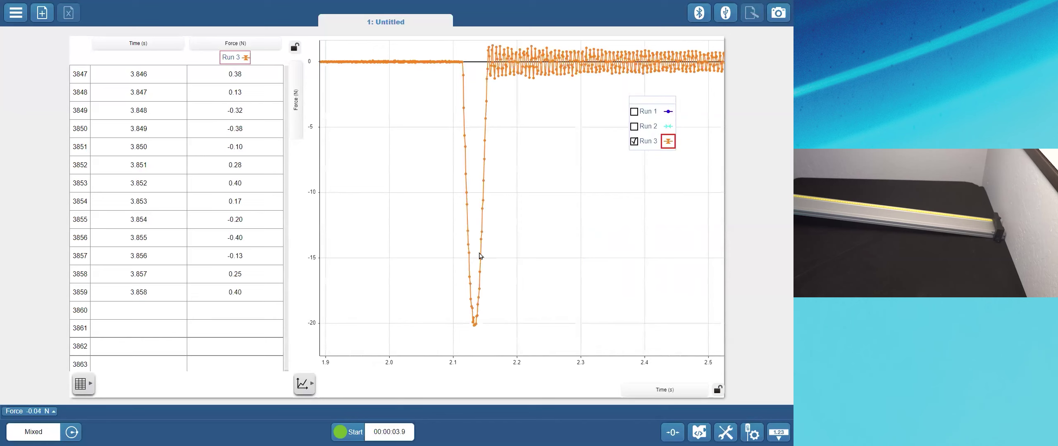
pyautogui.moveTo(529, 368); pyautogui.dragTo(603, 221)
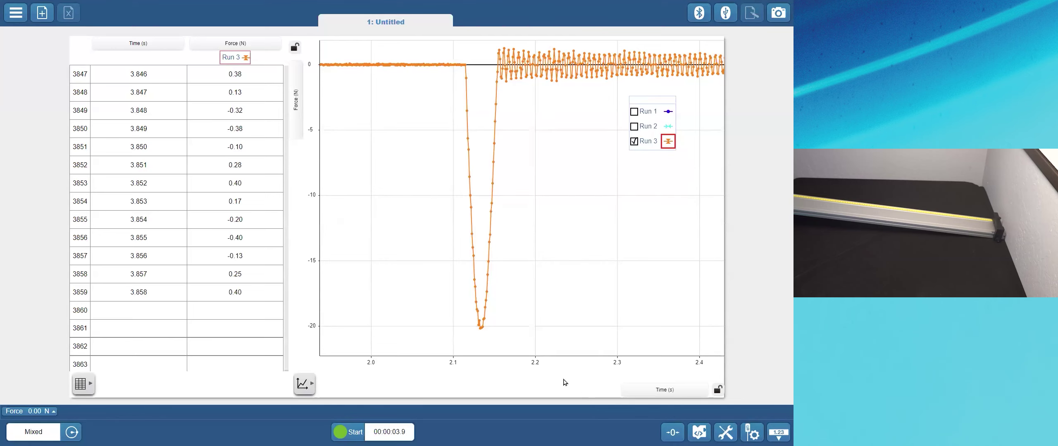
pyautogui.moveTo(516, 362)
pyautogui.mouseDown()
pyautogui.moveTo(574, 361)
pyautogui.moveTo(682, 231)
pyautogui.mouseUp()
pyautogui.scroll(2, 650, 231)
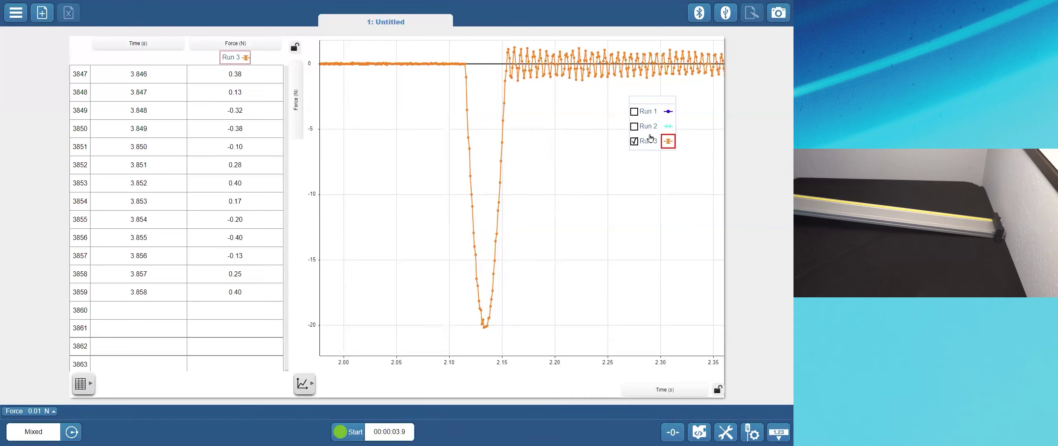
# - Overlay Run 1 and Run 2 on the force graph to compare them with Run 3, and hide both again
pyautogui.click(634, 127)
pyautogui.click(634, 112)
pyautogui.click(305, 384)
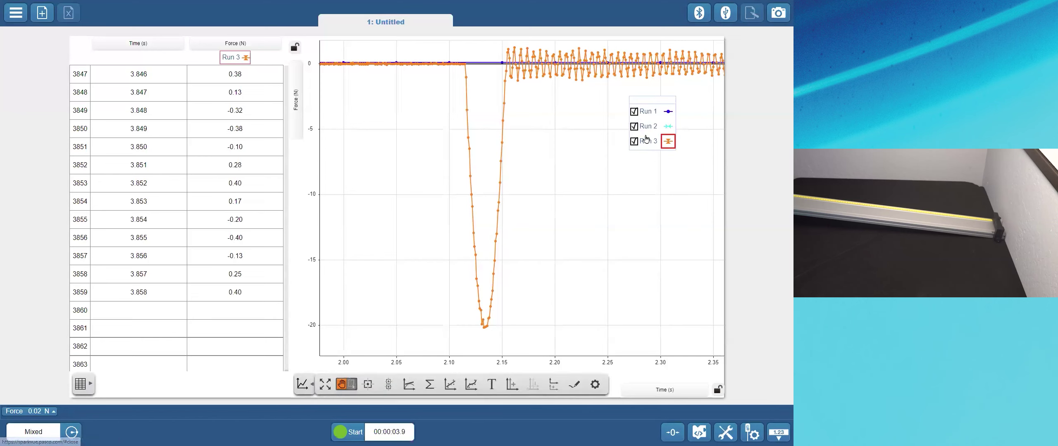
pyautogui.click(634, 111)
pyautogui.click(638, 128)
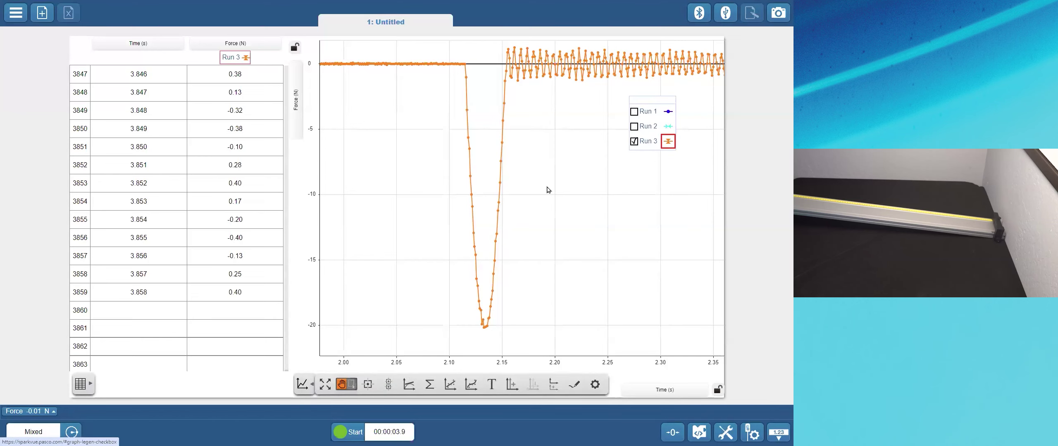
pyautogui.click(303, 384)
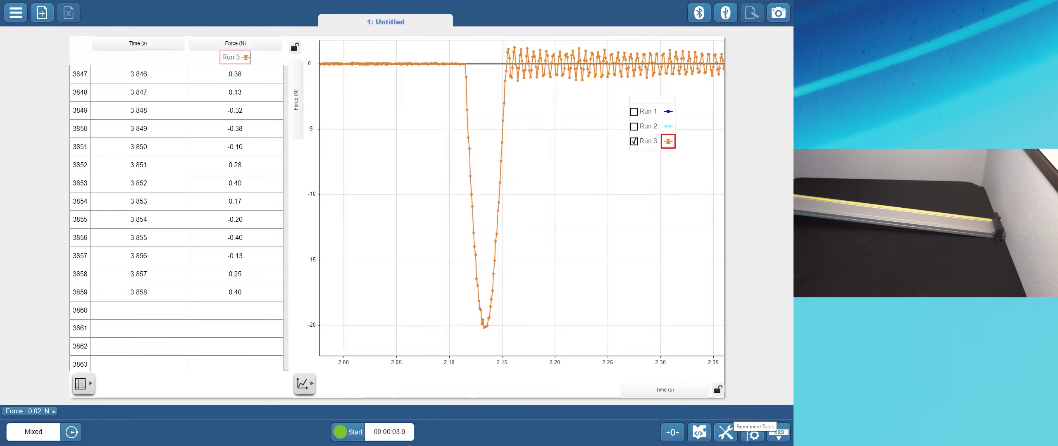
# - Delete Run 1 and Run 2 through the run management tools, keeping only Run 3
pyautogui.click(726, 432)
pyautogui.click(387, 182)
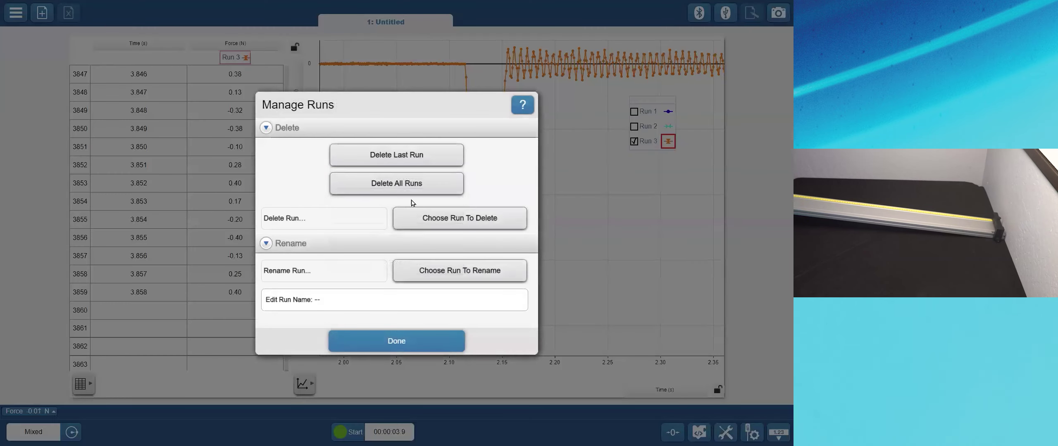
pyautogui.click(461, 218)
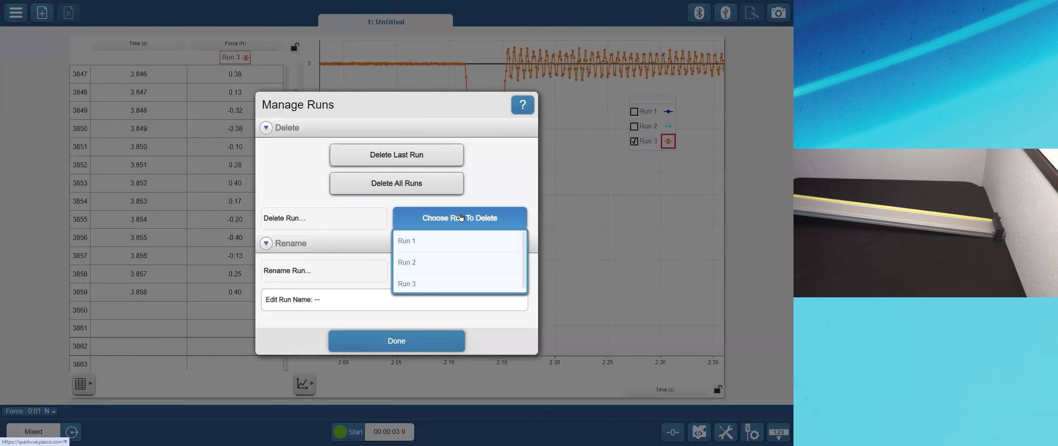
pyautogui.click(444, 243)
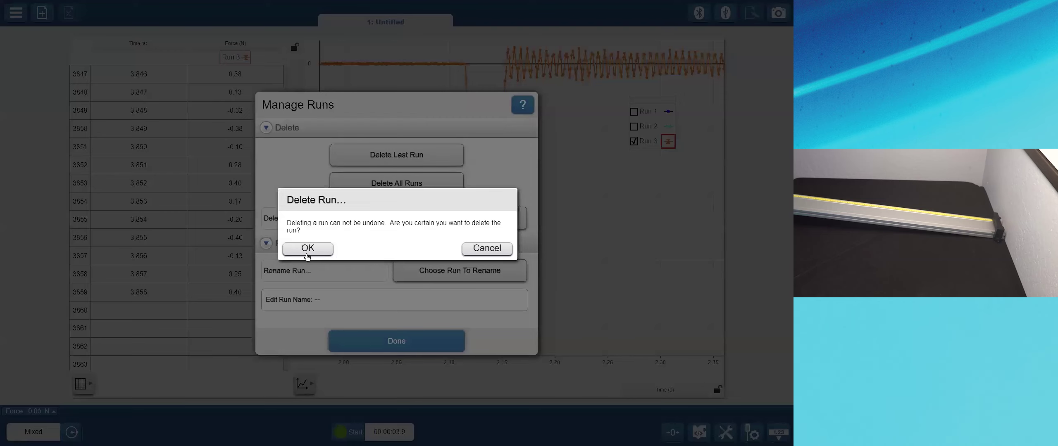
pyautogui.click(307, 249)
pyautogui.click(424, 179)
pyautogui.click(472, 223)
pyautogui.click(432, 241)
pyautogui.click(309, 245)
pyautogui.click(394, 342)
# - Read the coordinates of the lowest point of Run 3's force spike and remove the coordinate marker
pyautogui.moveTo(557, 290); pyautogui.dragTo(549, 284)
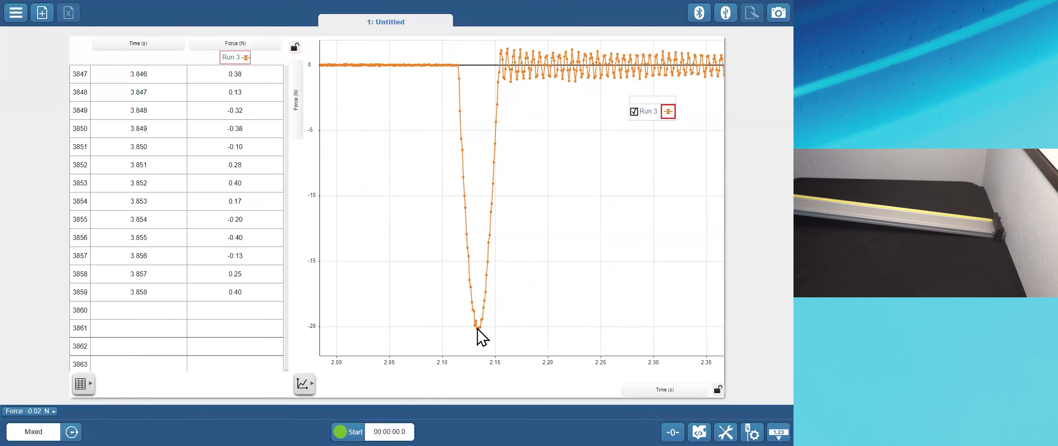
pyautogui.click(462, 315)
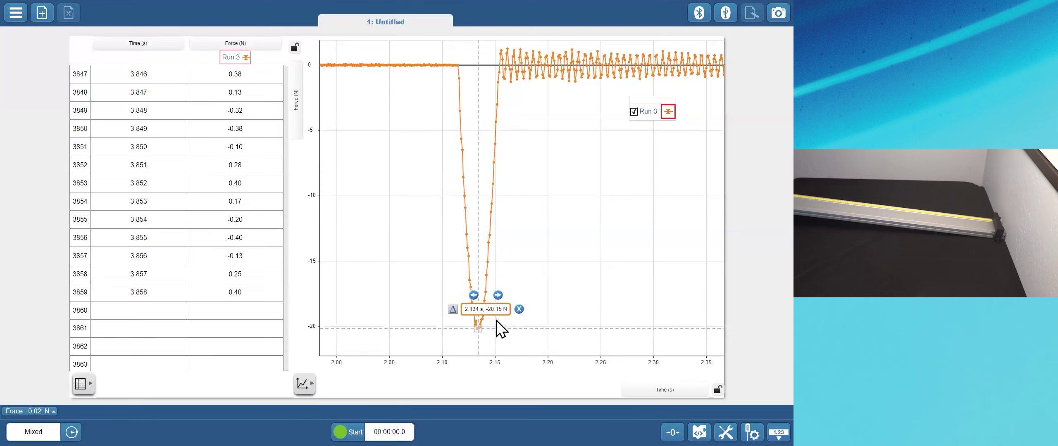
pyautogui.click(519, 309)
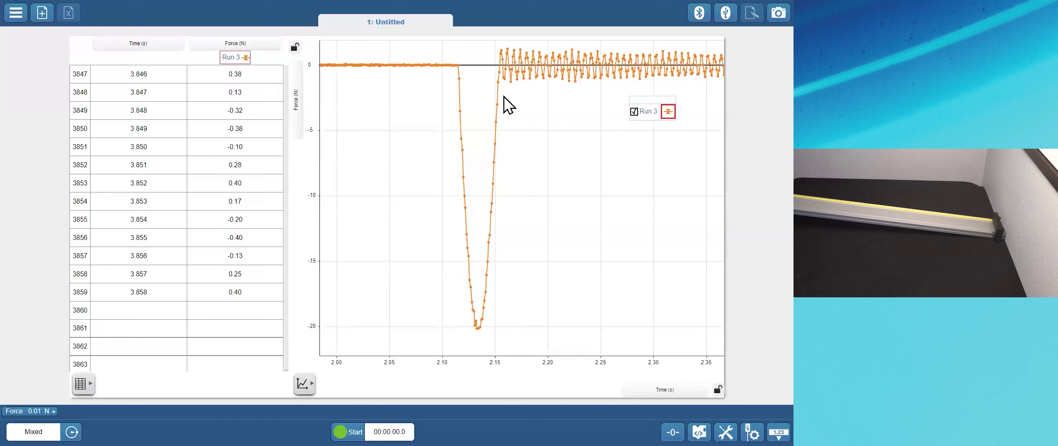
# - Add the Area statistic to the Run 3 force graph and move its label clear of the curve
pyautogui.moveTo(542, 359); pyautogui.dragTo(556, 361)
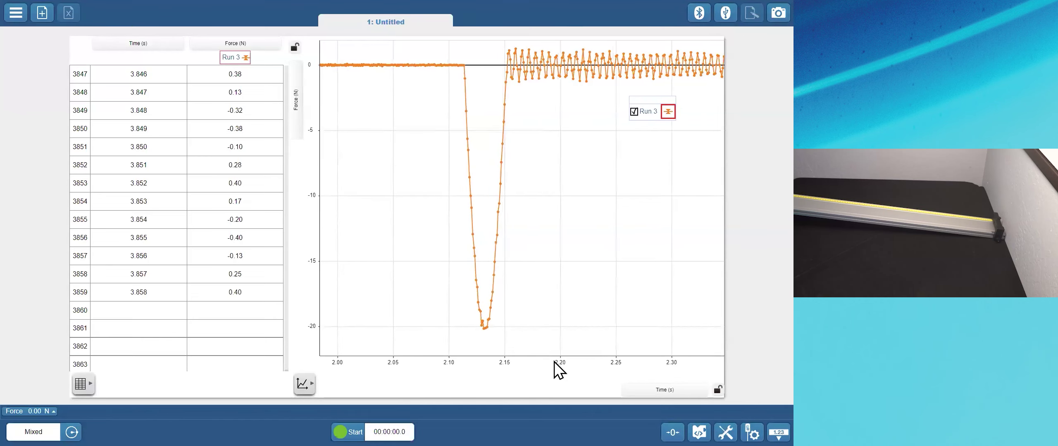
pyautogui.click(306, 386)
pyautogui.click(430, 385)
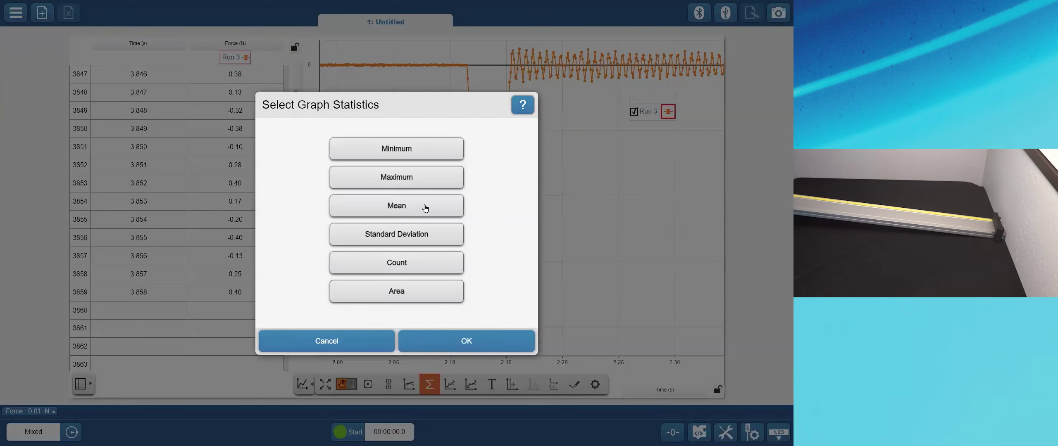
pyautogui.click(404, 300)
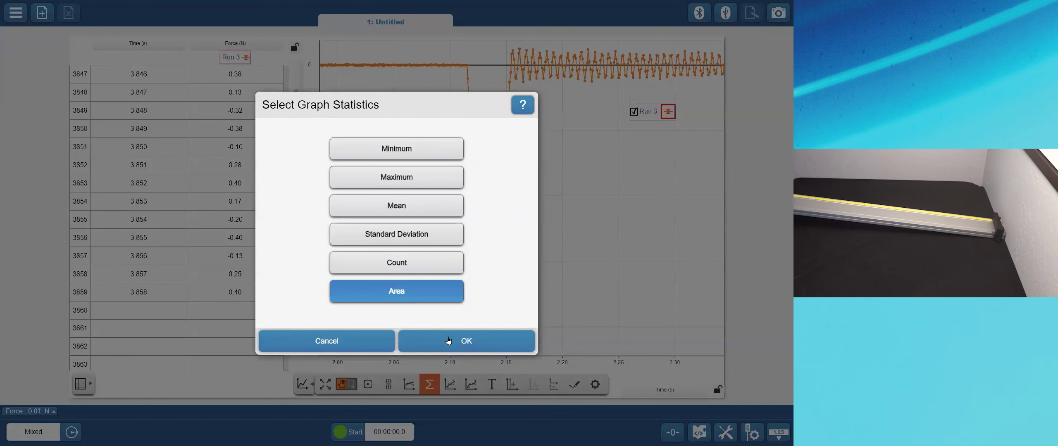
pyautogui.click(407, 341)
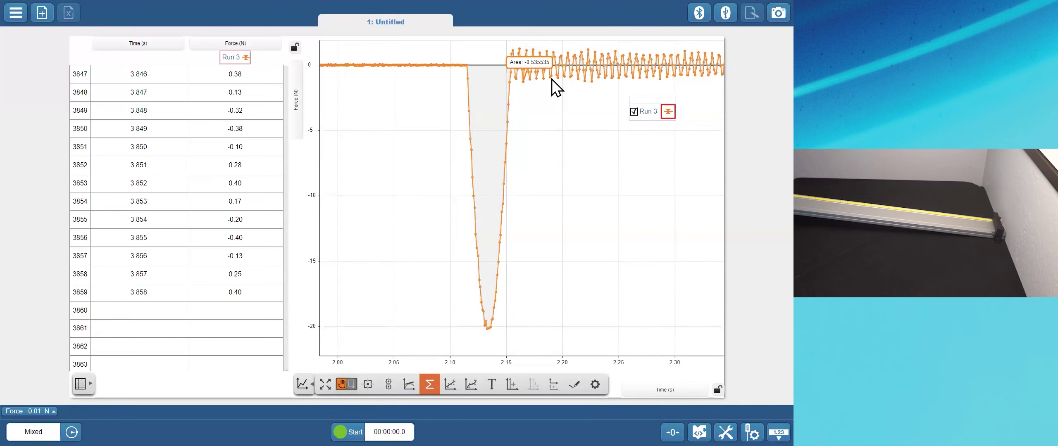
pyautogui.moveTo(518, 64); pyautogui.dragTo(583, 134)
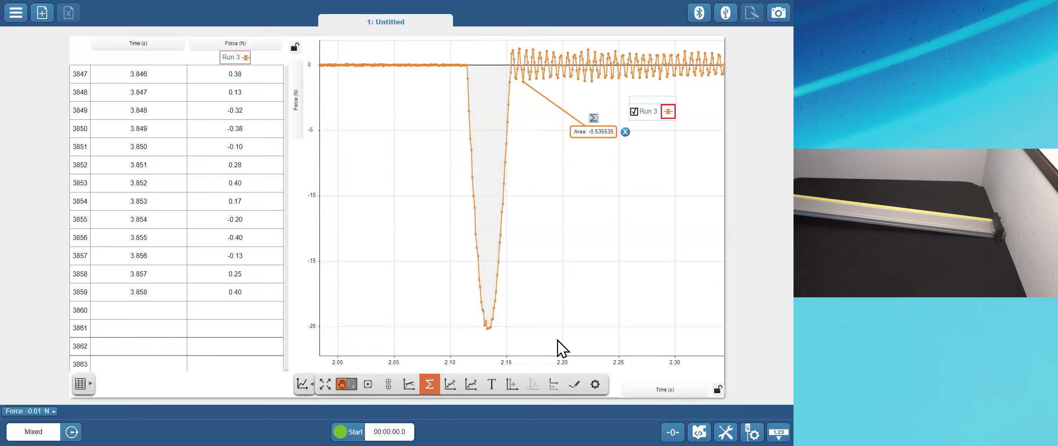
# - Restrict the area calculation to the force spike between about 2.11 s and 2.155 s and reposition the area label
pyautogui.click(351, 384)
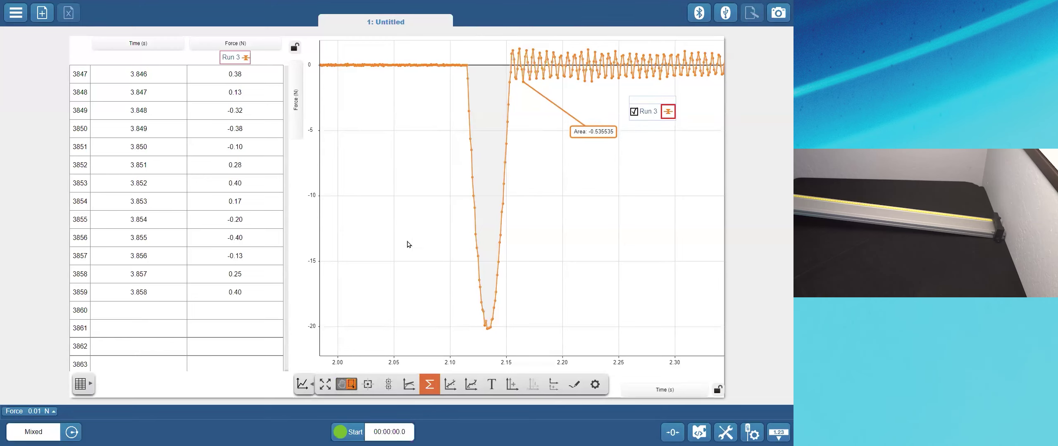
pyautogui.moveTo(460, 49)
pyautogui.mouseDown()
pyautogui.moveTo(488, 95)
pyautogui.moveTo(524, 248)
pyautogui.moveTo(513, 343)
pyautogui.mouseUp()
pyautogui.moveTo(461, 48); pyautogui.dragTo(464, 45)
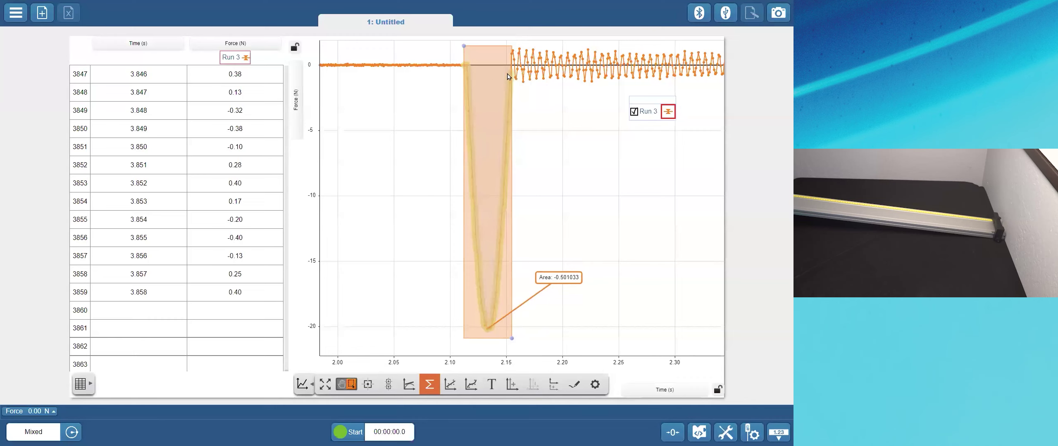
pyautogui.moveTo(545, 288)
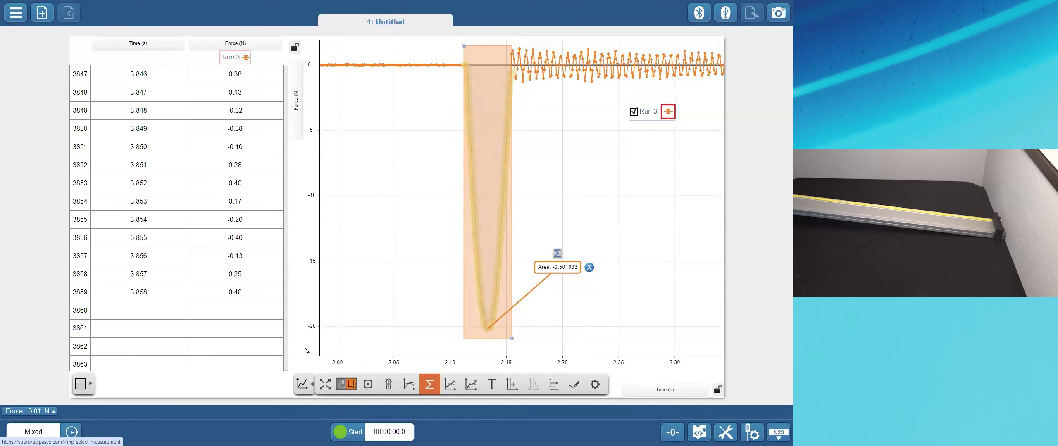
pyautogui.click(302, 385)
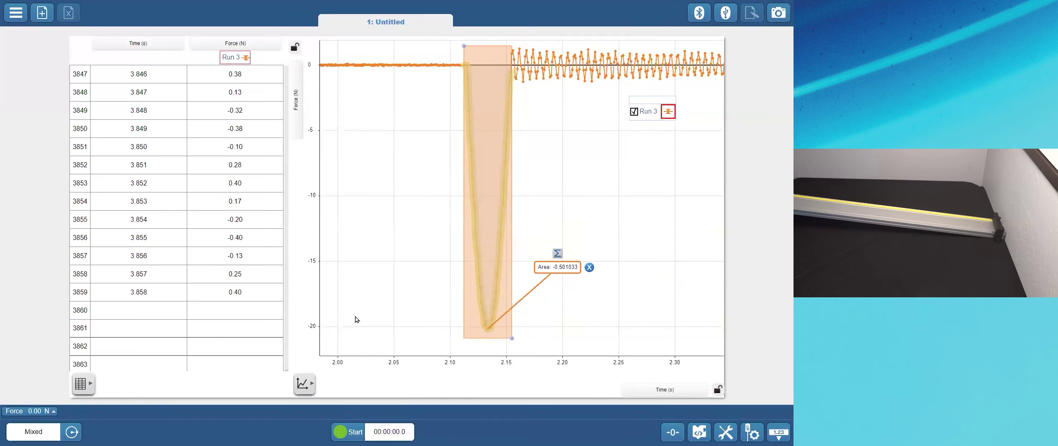
# - Add a second plot area below the force graph and assign Velocity to its vertical axis
pyautogui.click(306, 385)
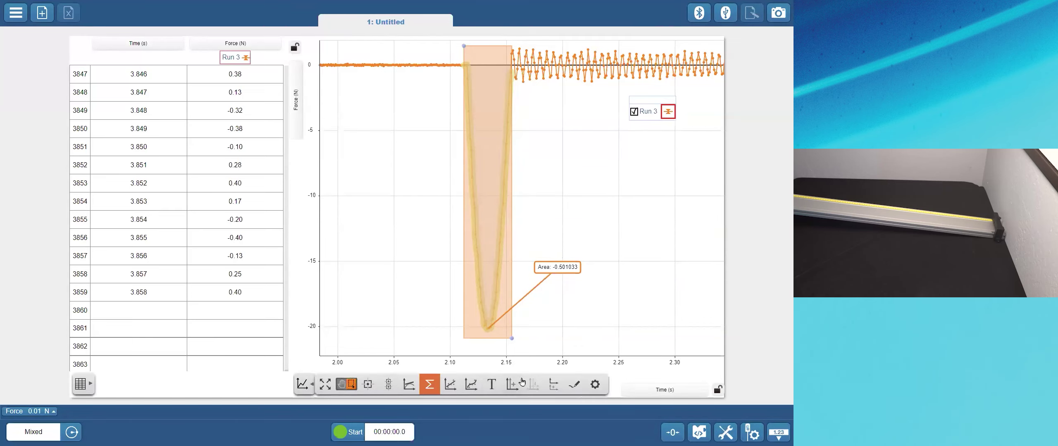
pyautogui.click(552, 384)
pyautogui.click(305, 385)
pyautogui.click(296, 272)
pyautogui.click(728, 98)
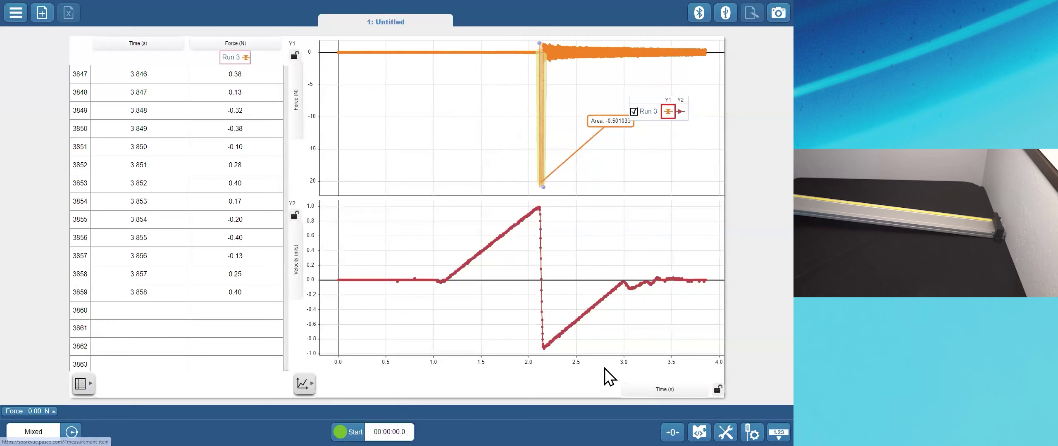
# - Measure the velocity change across the collision with a delta tool from about 2.11 s to the low point after the drop
pyautogui.moveTo(542, 333); pyautogui.dragTo(470, 371)
pyautogui.moveTo(598, 383); pyautogui.dragTo(576, 275)
pyautogui.moveTo(581, 373); pyautogui.dragTo(604, 263)
pyautogui.moveTo(651, 383); pyautogui.dragTo(555, 225)
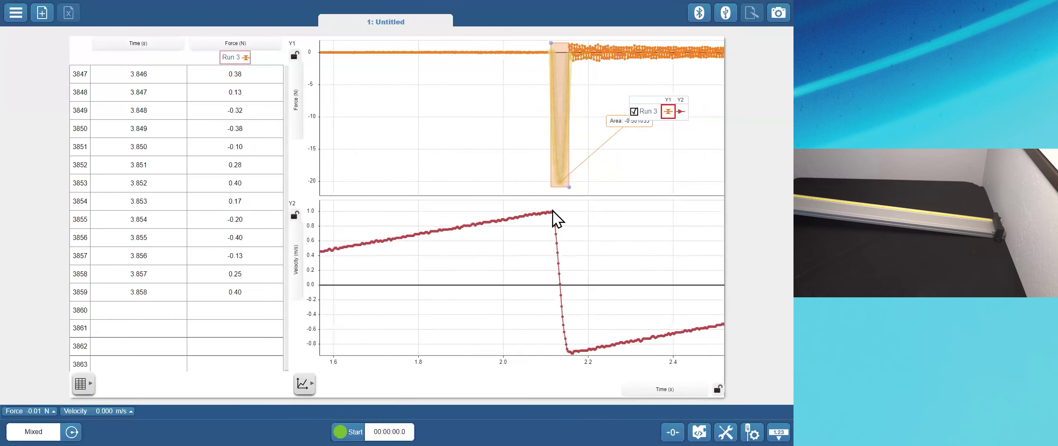
pyautogui.click(681, 111)
pyautogui.click(551, 214)
pyautogui.click(560, 205)
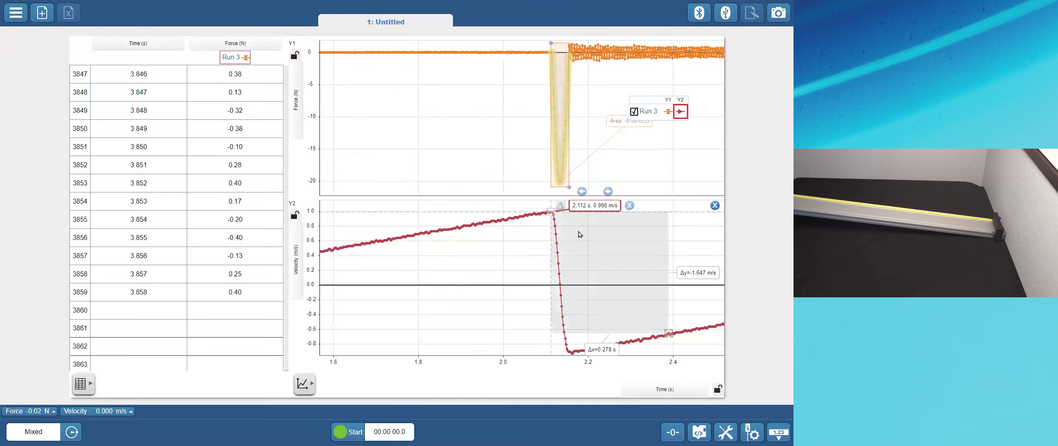
pyautogui.moveTo(668, 333); pyautogui.dragTo(502, 333)
pyautogui.moveTo(611, 264); pyautogui.dragTo(619, 264)
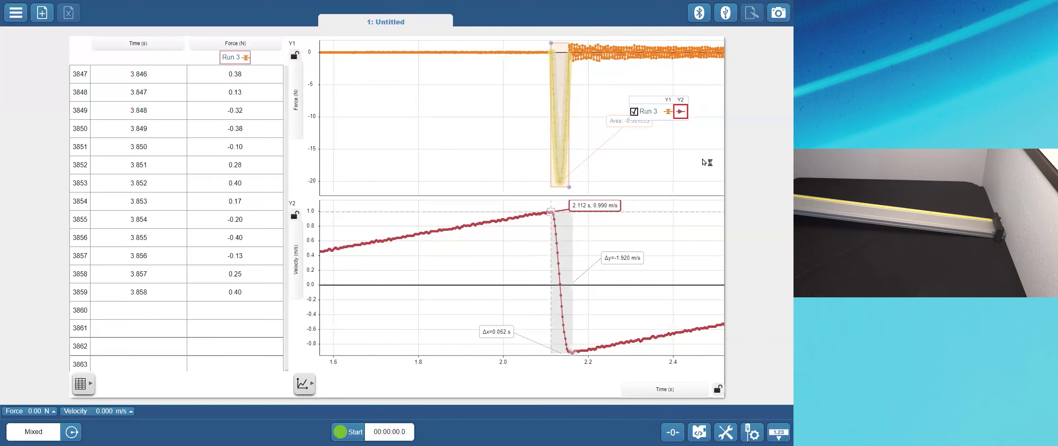
# - Exit full-screen view, switch to the presentation and reveal the spreadsheet export item on the Saving & Sharing slide
pyautogui.press('F11')
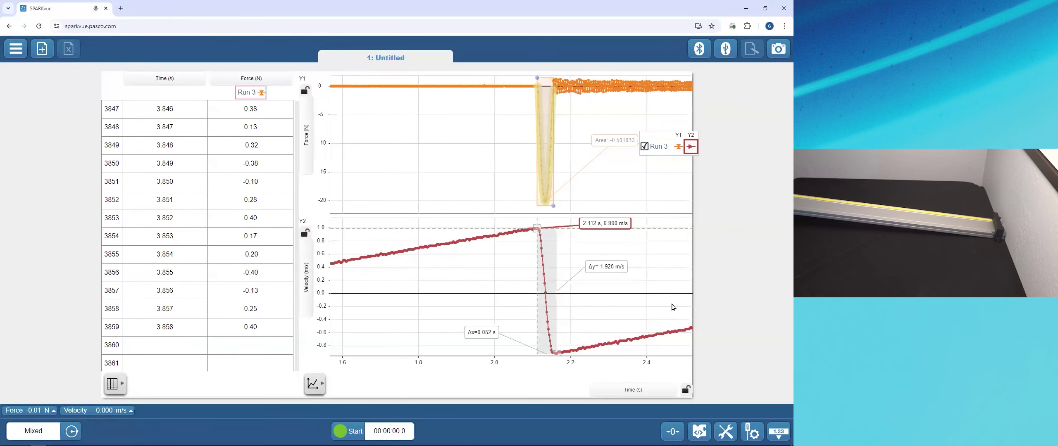
pyautogui.hotkey('alt', 'Tab')
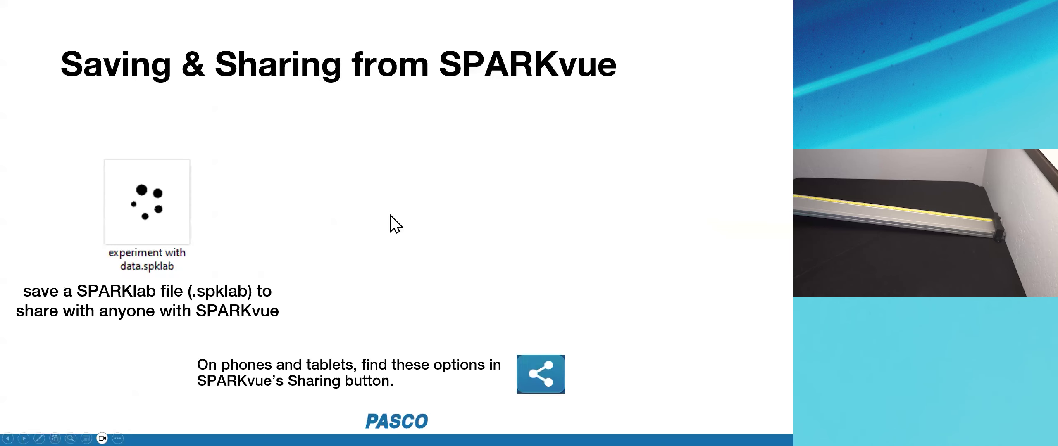
pyautogui.click(391, 215)
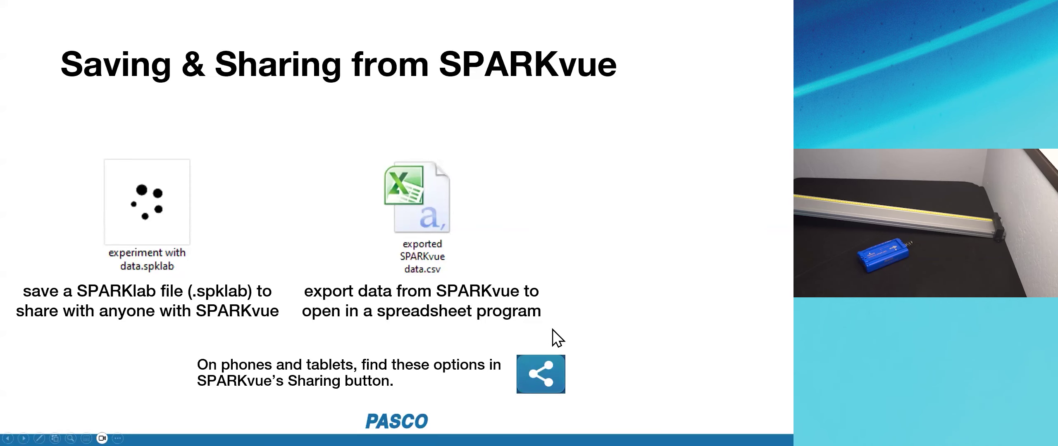
# - Switch back to SPARKvue and export the data to the Desktop as "ExportedData cart collision.csv"
pyautogui.hotkey('alt', 'Tab')
pyautogui.click(15, 48)
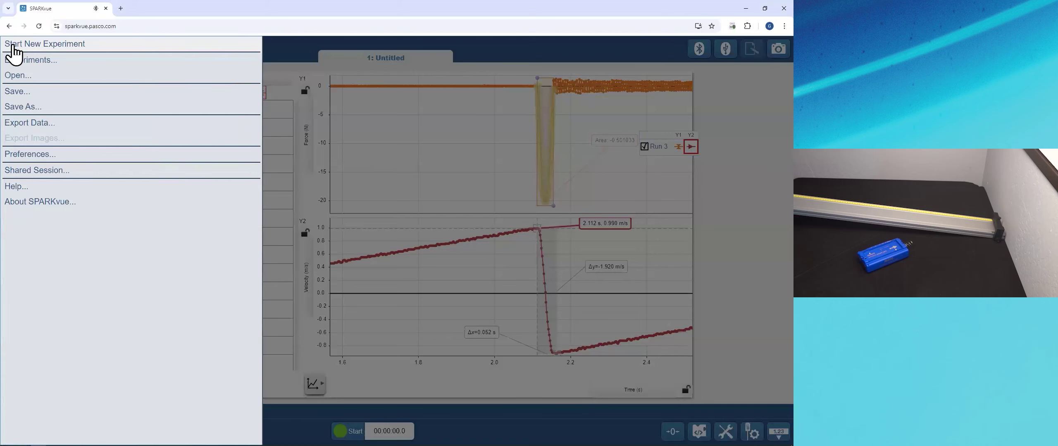
pyautogui.click(42, 124)
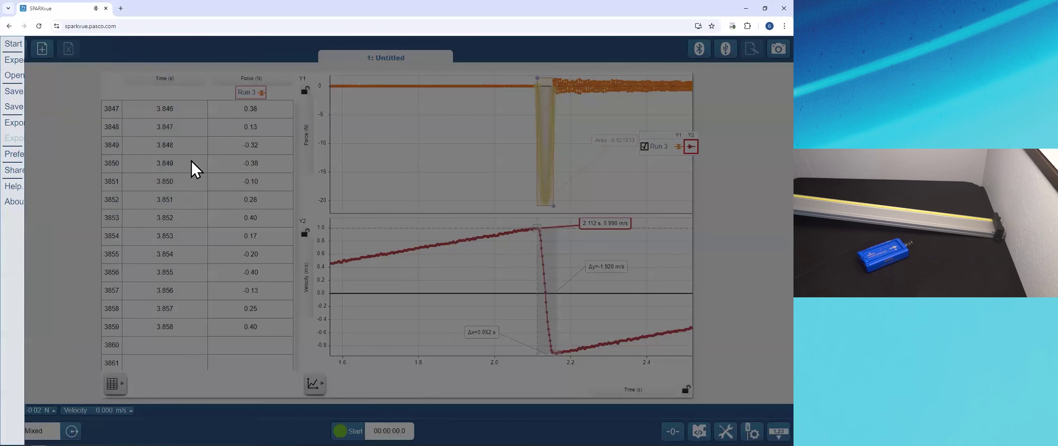
pyautogui.click(86, 181)
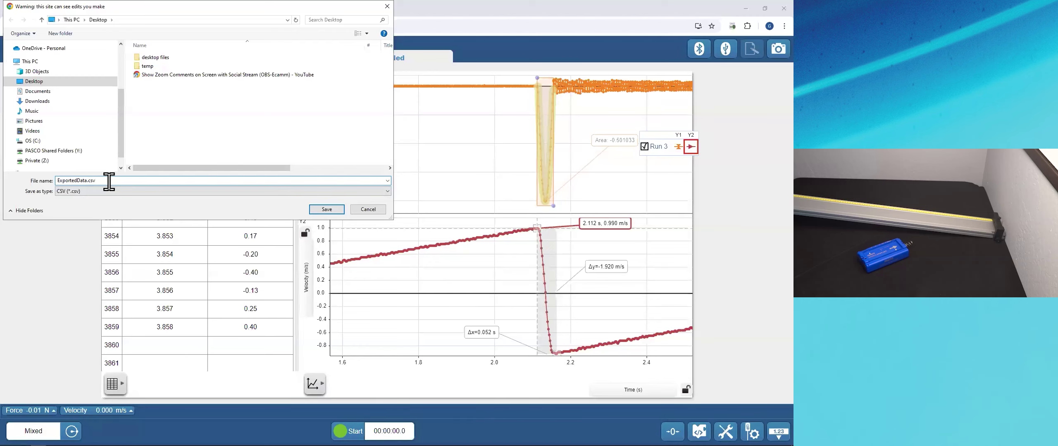
pyautogui.moveTo(88, 181); pyautogui.dragTo(84, 181)
pyautogui.write('a cart collision')
pyautogui.click(326, 210)
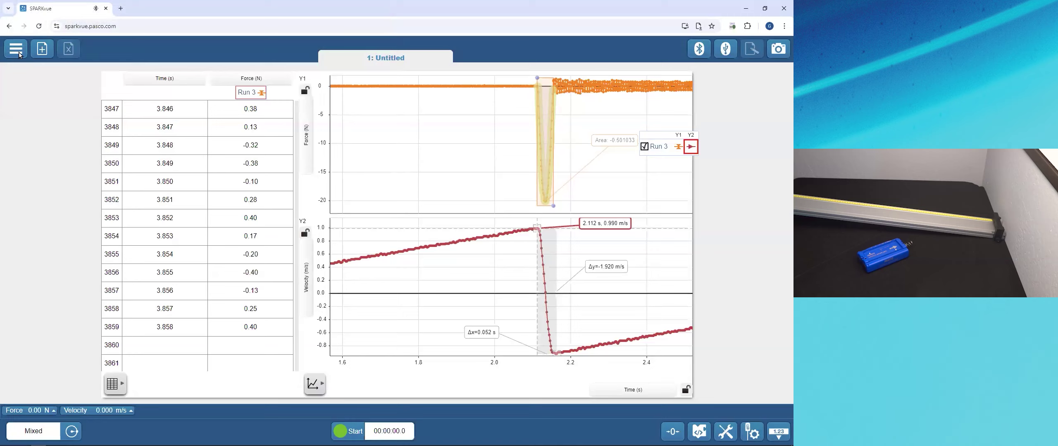
# - Save the experiment to the Desktop as the SPARKvue file MyExperiment.spklab
pyautogui.click(18, 53)
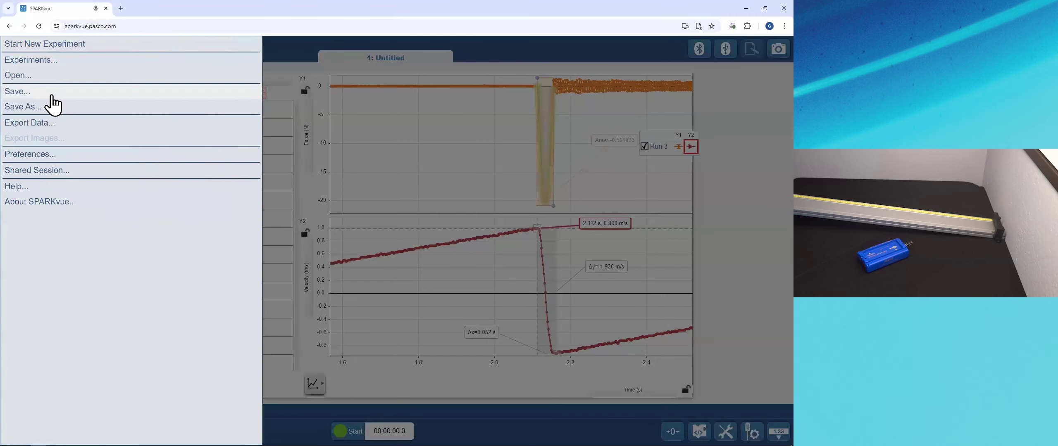
pyautogui.click(49, 104)
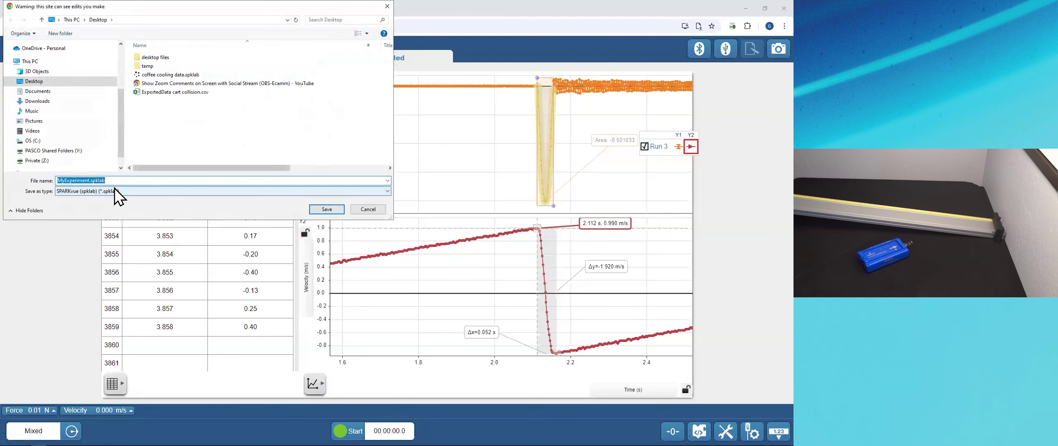
pyautogui.click(326, 209)
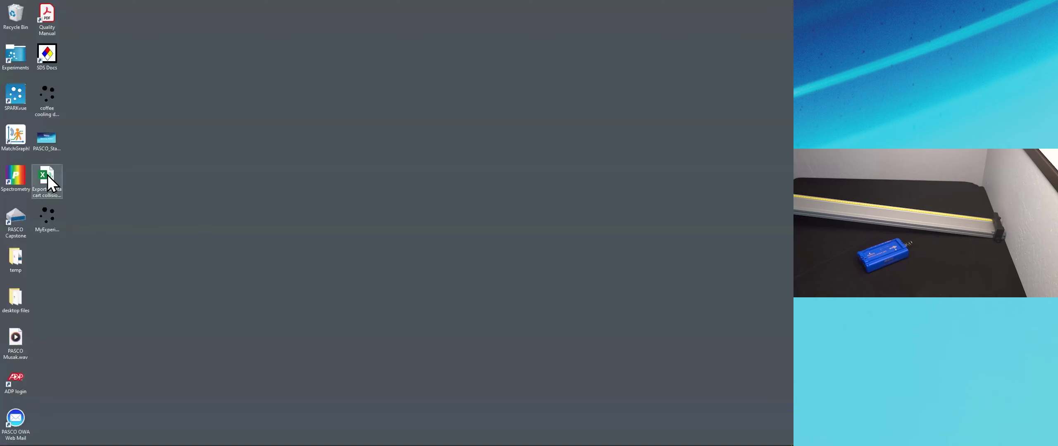
# - Place the exported cart collision CSV in the middle of the desktop, open it in Excel and accept the data conversions
pyautogui.moveTo(48, 175); pyautogui.dragTo(393, 136)
pyautogui.doubleClick(393, 137)
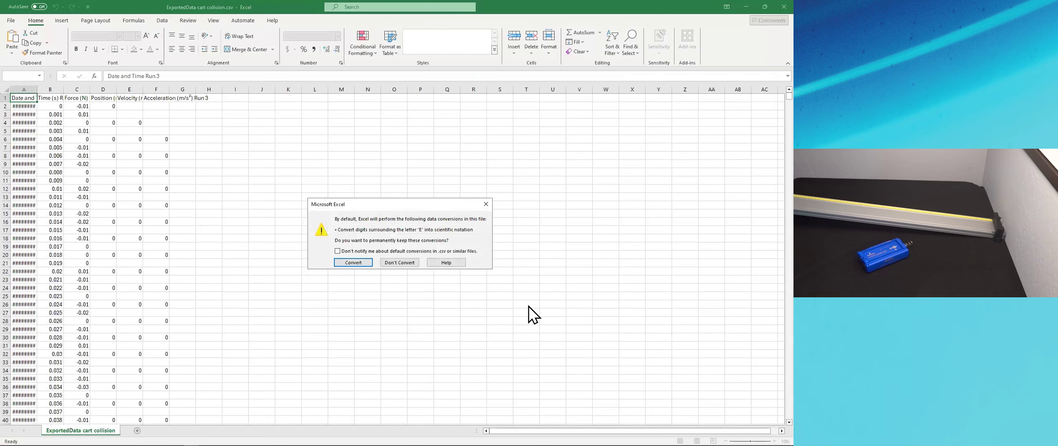
pyautogui.click(354, 263)
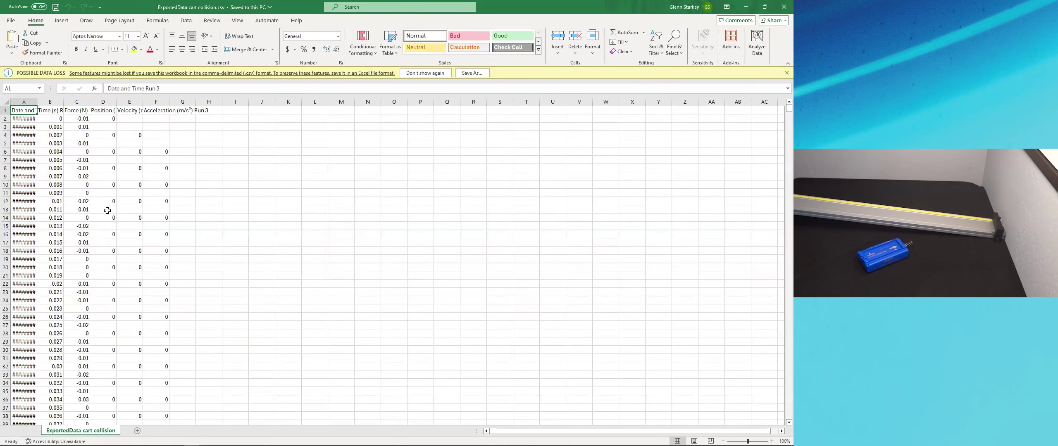
# - Widen the Date and Time column to fit its contents and review the headers and rows of the exported run data
pyautogui.doubleClick(37, 101)
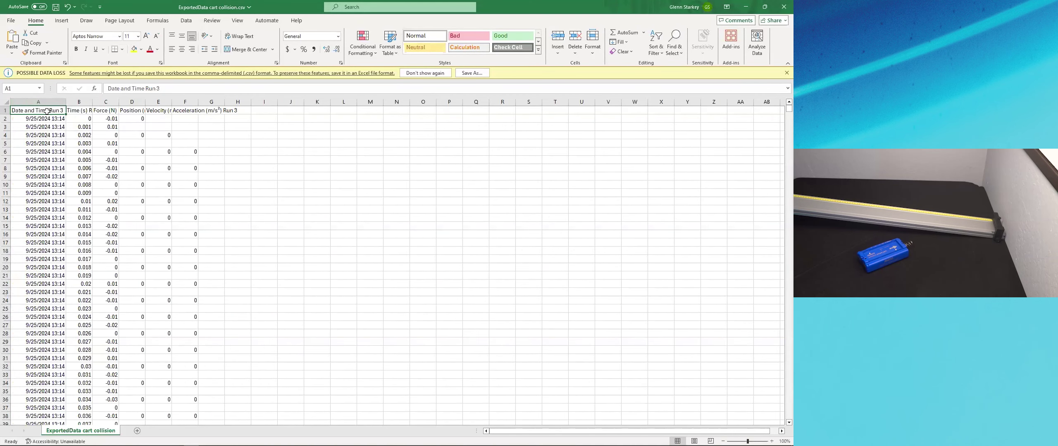
pyautogui.click(82, 112)
pyautogui.click(103, 111)
pyautogui.click(126, 111)
pyautogui.scroll(-20, 152, 209)
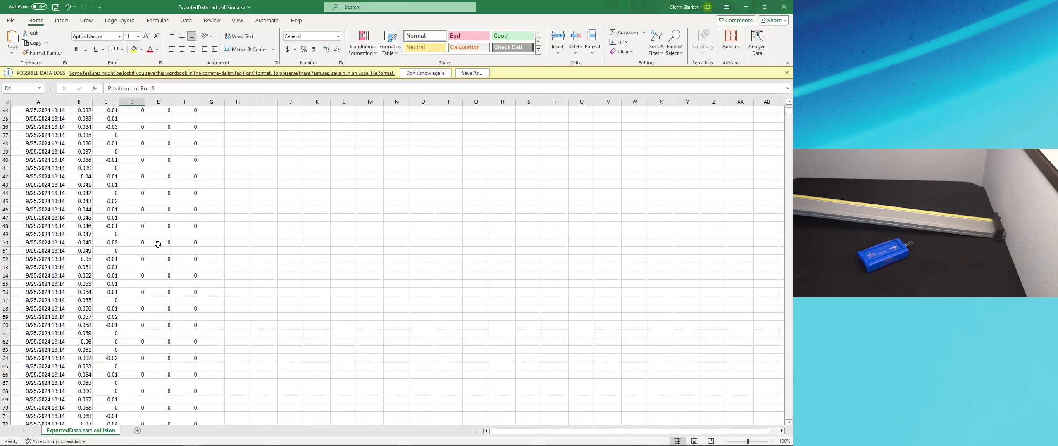
pyautogui.scroll(-20, 161, 264)
pyautogui.scroll(-20, 160, 263)
pyautogui.scroll(-19, 162, 273)
pyautogui.scroll(20, 164, 273)
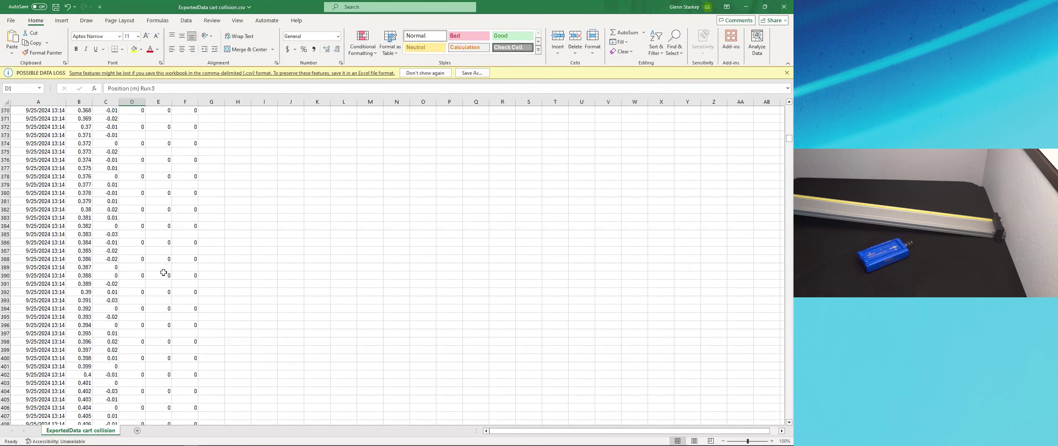
pyautogui.scroll(4, 164, 272)
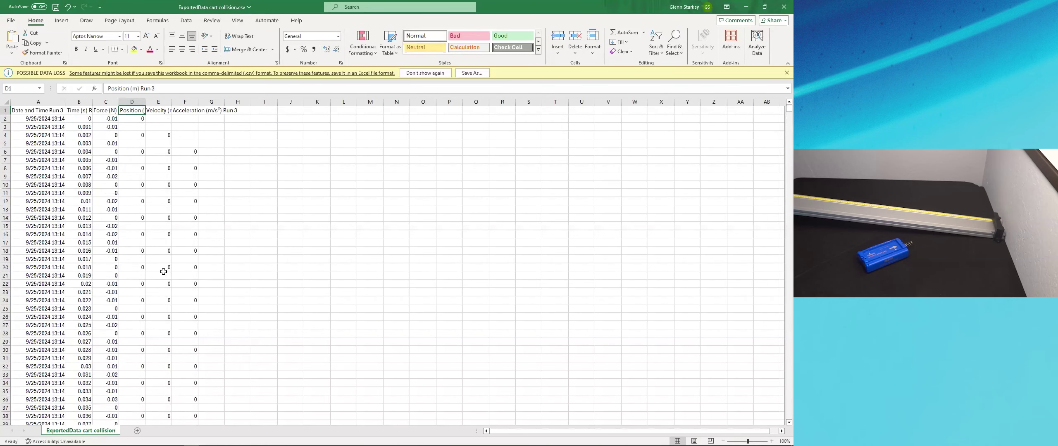
# - Switch back to the presentation and advance past the sample rate slide to the Turning Off Unnecessary Measurements slide
pyautogui.hotkey('alt', 'Tab')
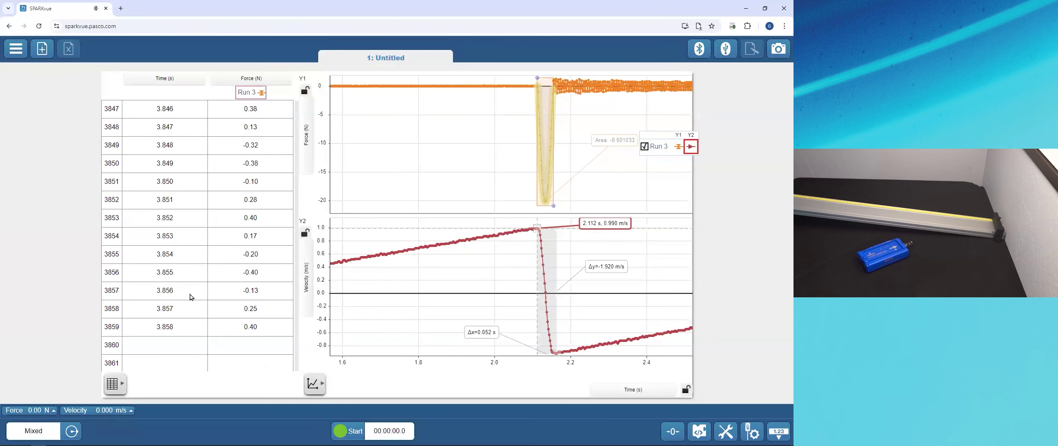
pyautogui.hotkey('alt', 'Tab')
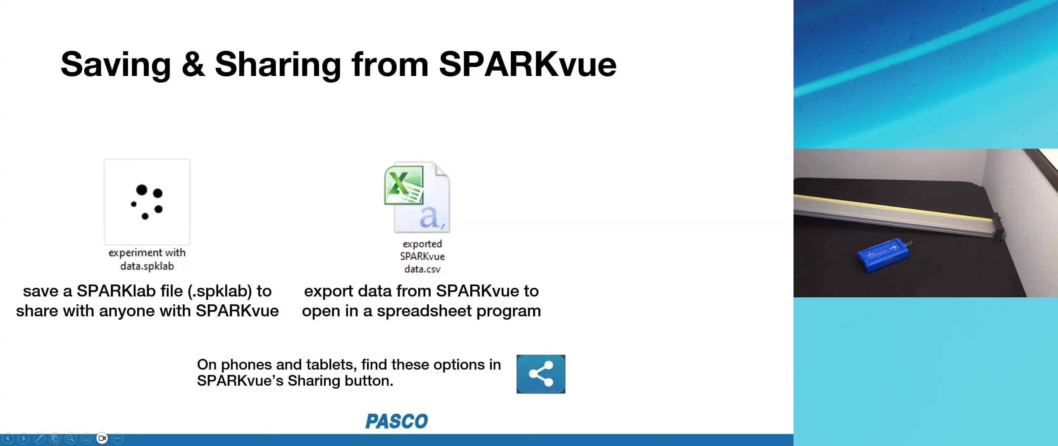
pyautogui.click(297, 230)
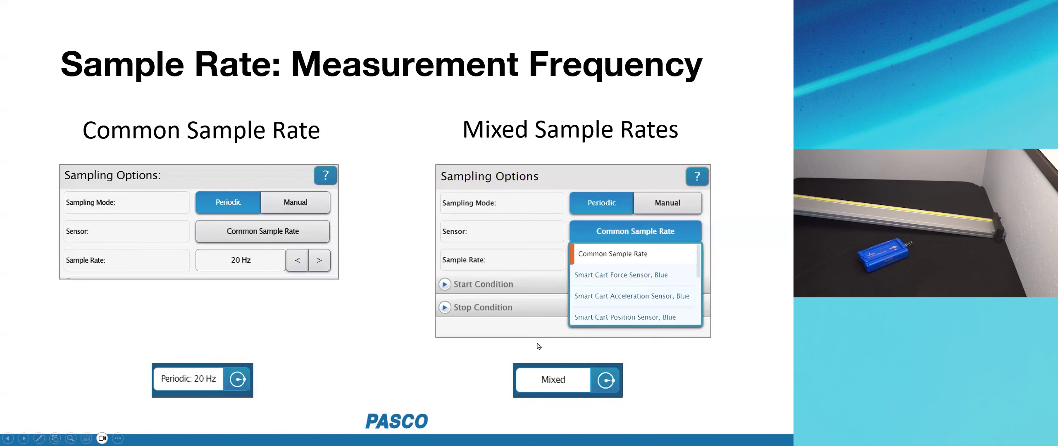
pyautogui.press('Right')
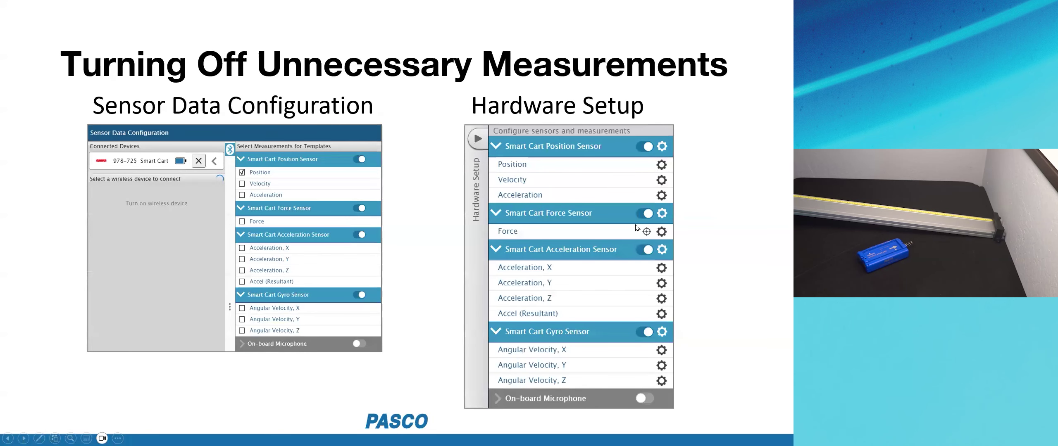
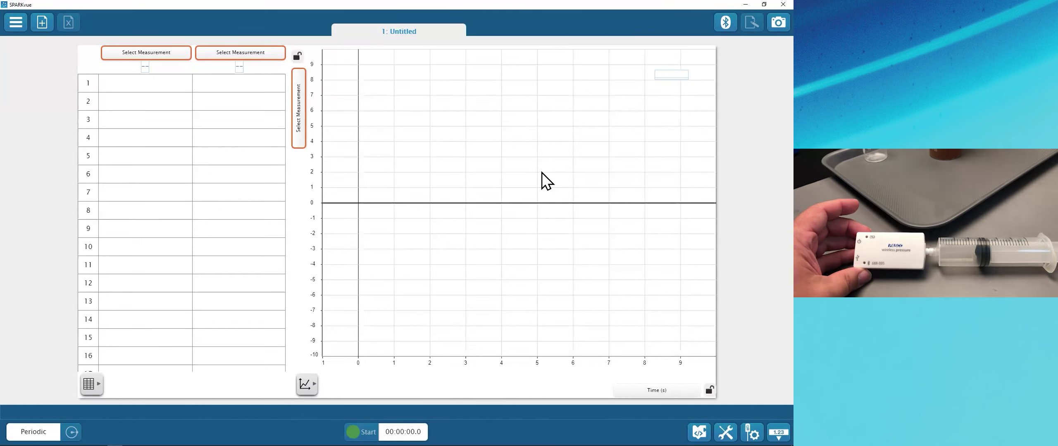
# - Connect the wireless Pressure sensor to the new SPARKvue experiment
pyautogui.click(726, 30)
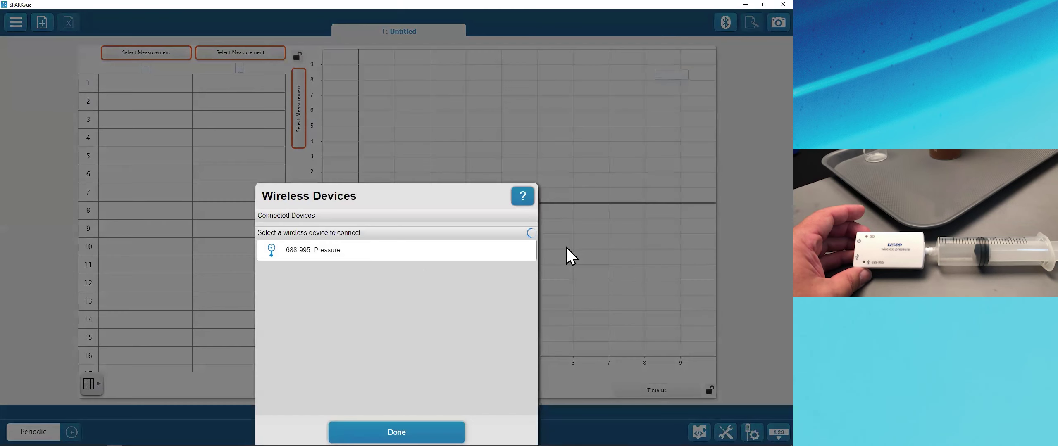
pyautogui.click(390, 259)
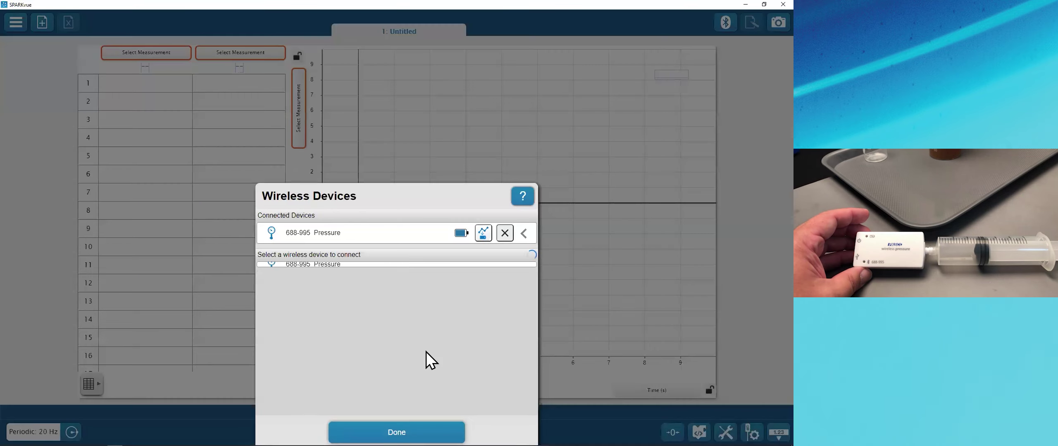
pyautogui.click(397, 432)
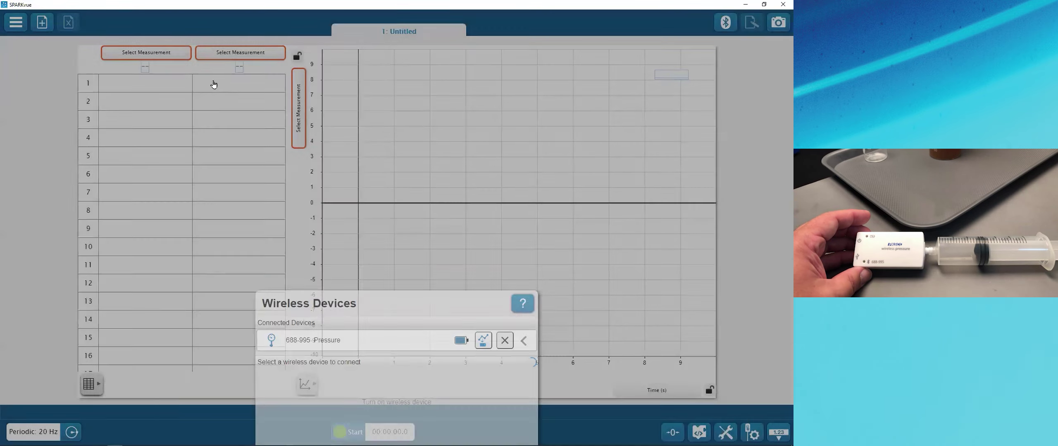
# - Assign Pressure in kPa to the table's second column and to the graph's vertical axis
pyautogui.click(248, 57)
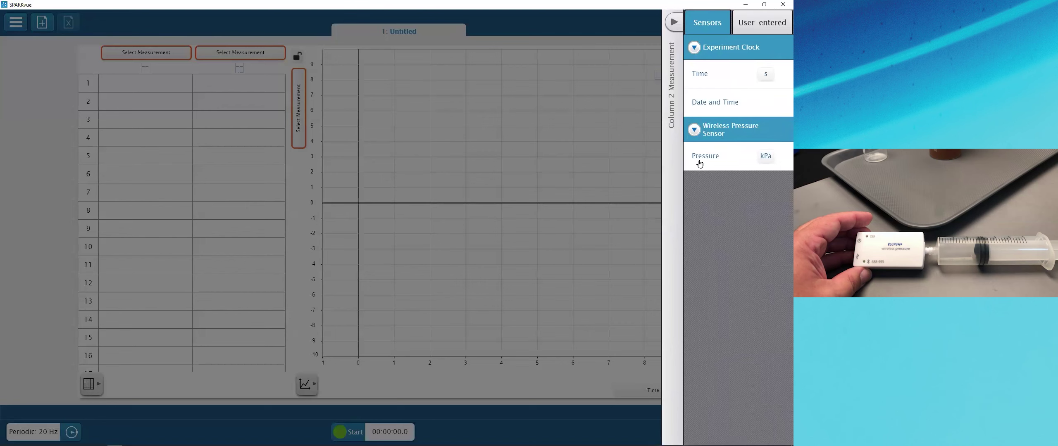
pyautogui.click(752, 156)
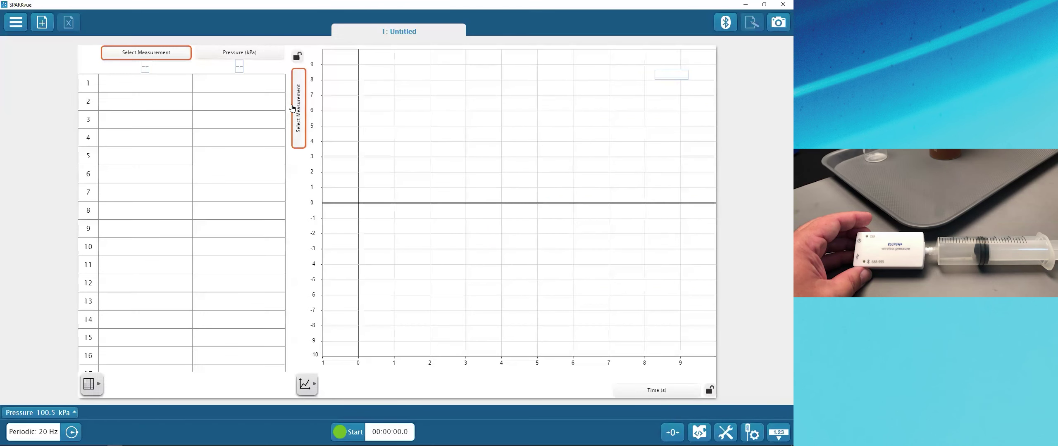
pyautogui.click(298, 106)
pyautogui.click(484, 200)
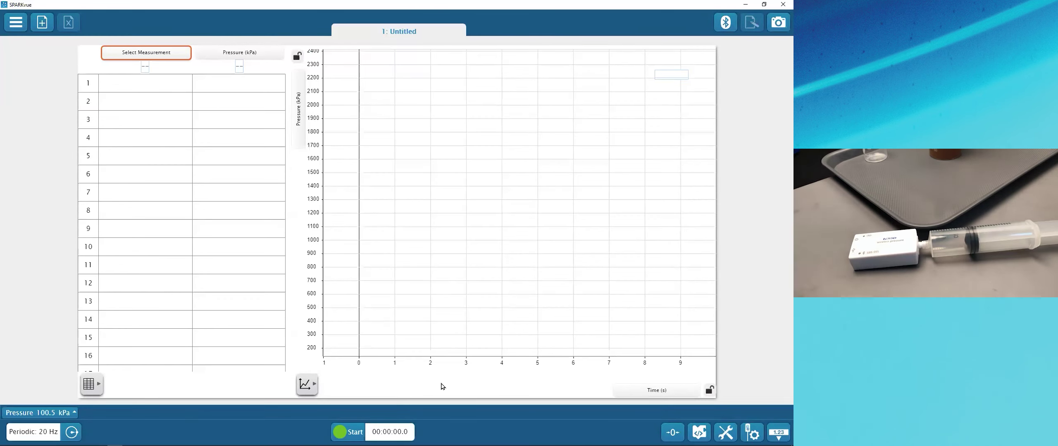
# - Create a user-entered data set in the table's first column with values from 60 down to 15 in steps of 5
pyautogui.click(142, 86)
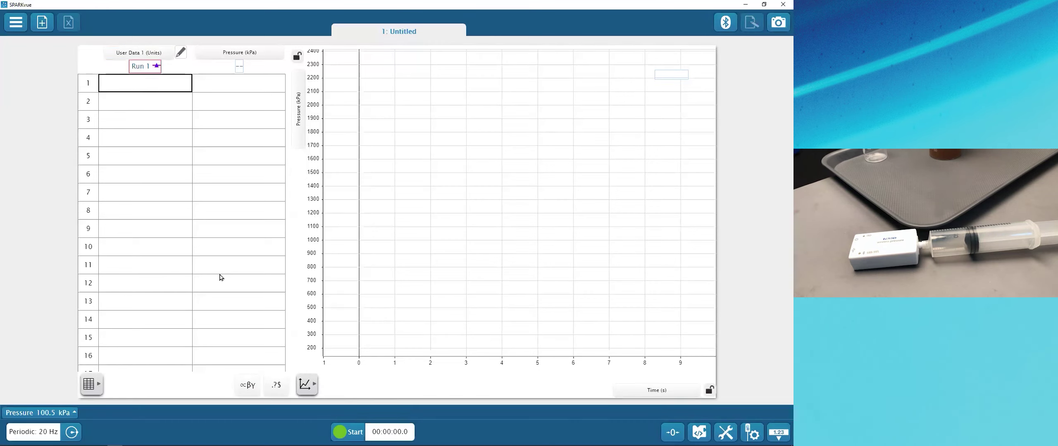
pyautogui.write('60')
pyautogui.press('Return')
pyautogui.write('55')
pyautogui.press('Return')
pyautogui.write('50')
pyautogui.press('Return')
pyautogui.write('45')
pyautogui.press('Return')
pyautogui.write('40')
pyautogui.press('Return')
pyautogui.write('35')
pyautogui.press('Return')
pyautogui.write('30')
pyautogui.press('Return')
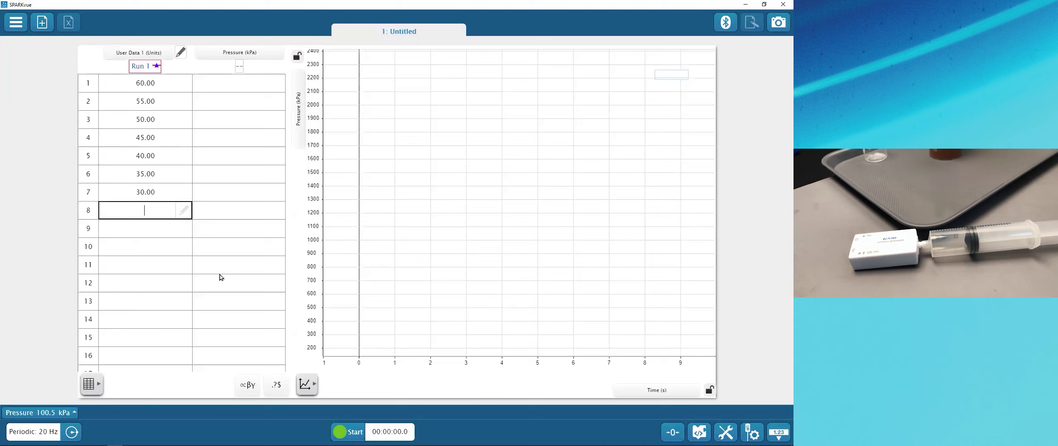
pyautogui.write('25')
pyautogui.press('Return')
pyautogui.write('20')
pyautogui.press('Return')
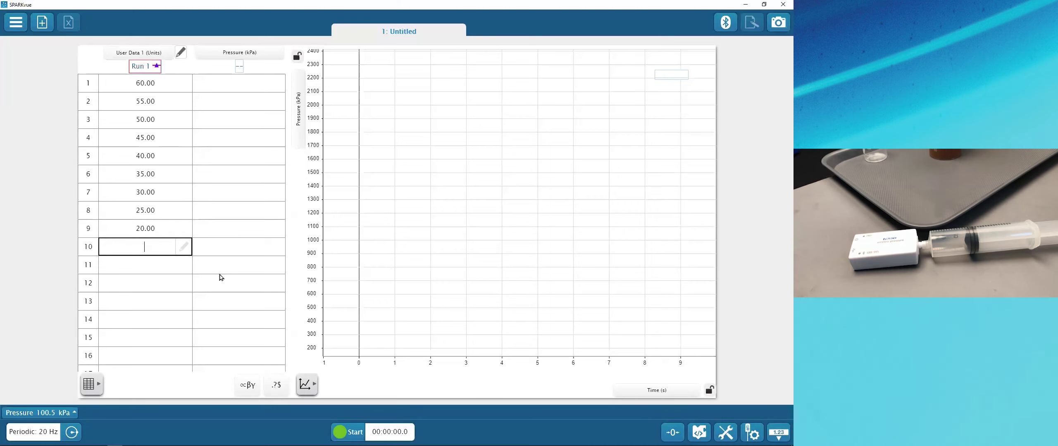
pyautogui.press('Return')
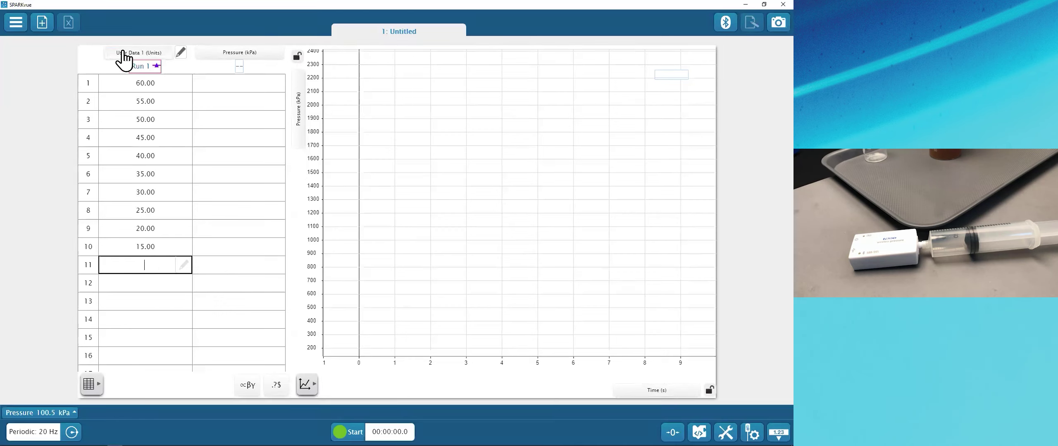
# - Name the user-entered data set Volume and set its units to mL
pyautogui.click(181, 53)
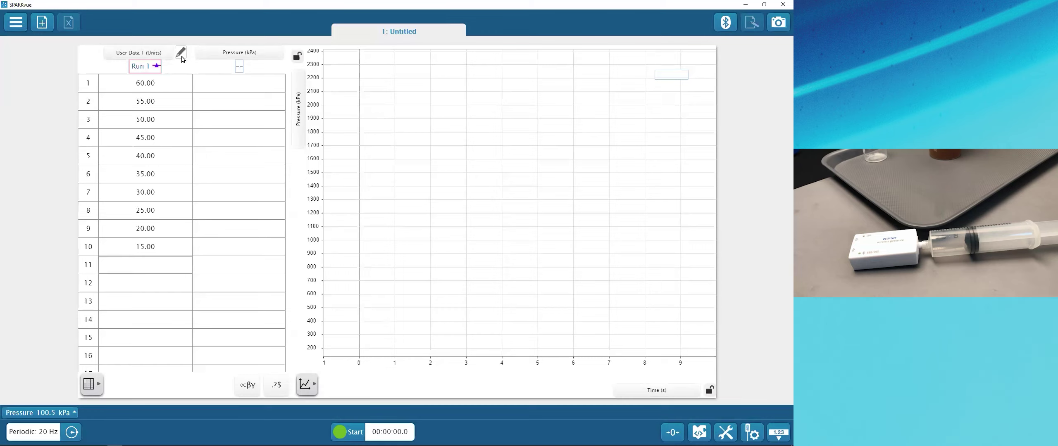
pyautogui.click(267, 142)
pyautogui.write('Volume')
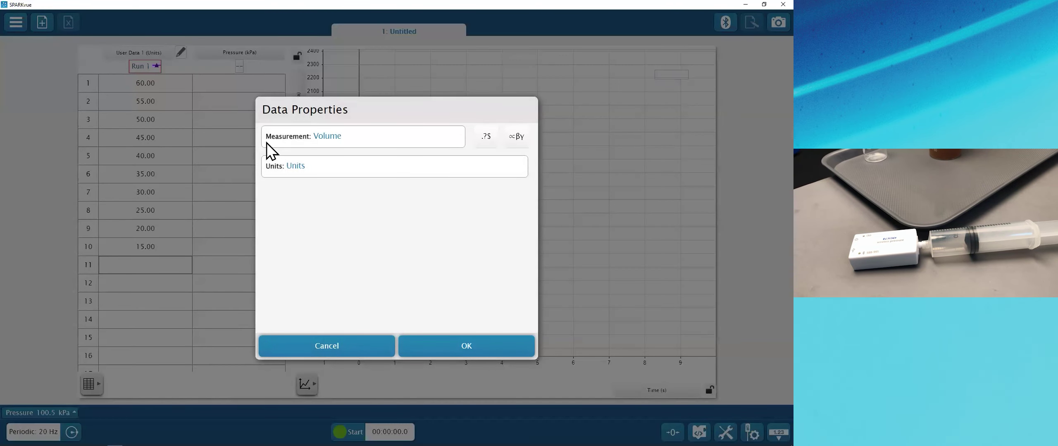
pyautogui.press('Return')
pyautogui.click(290, 173)
pyautogui.write('mL')
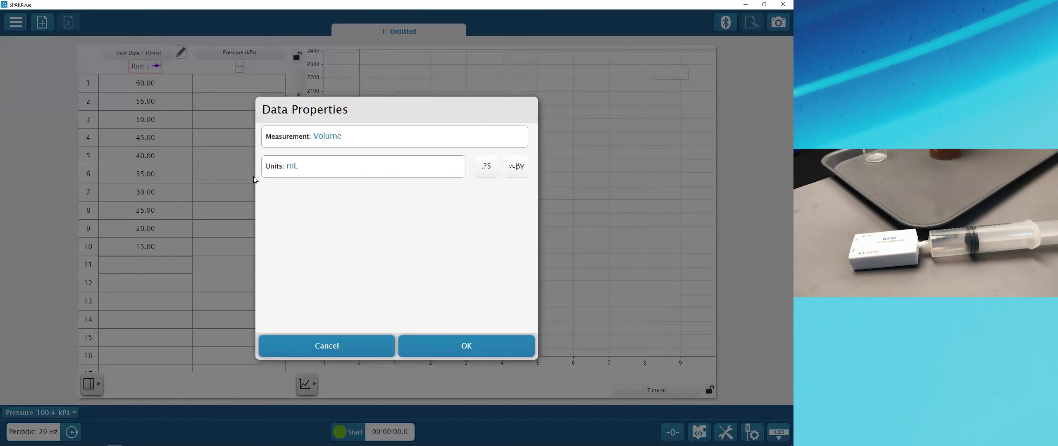
pyautogui.click(484, 347)
# - Set the graph's horizontal axis to the user-entered Volume data in mL
pyautogui.click(648, 392)
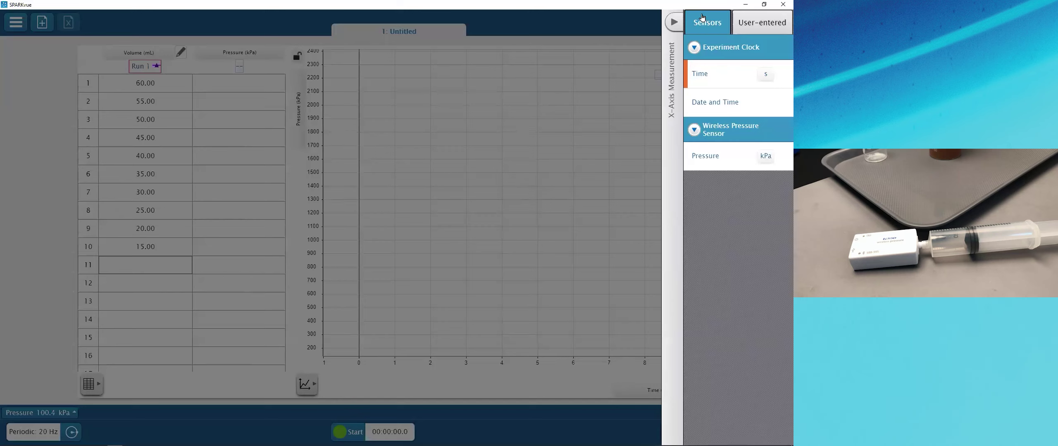
pyautogui.click(756, 36)
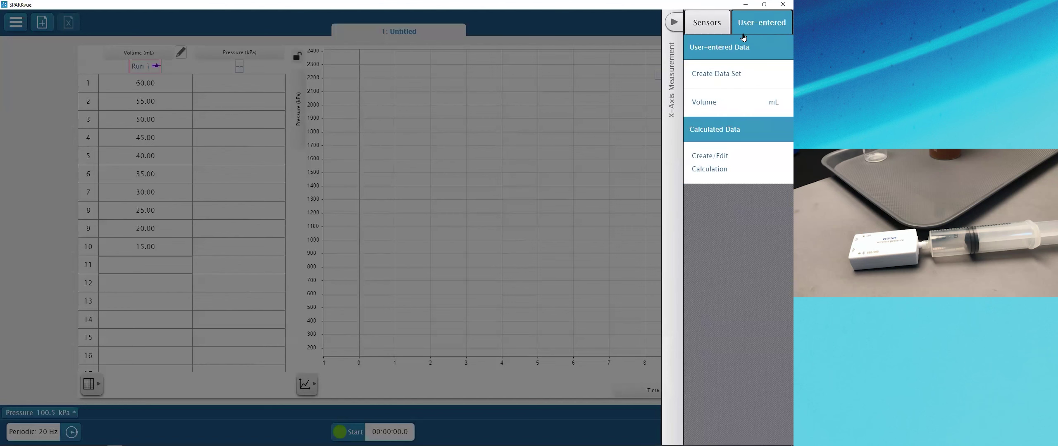
pyautogui.click(721, 103)
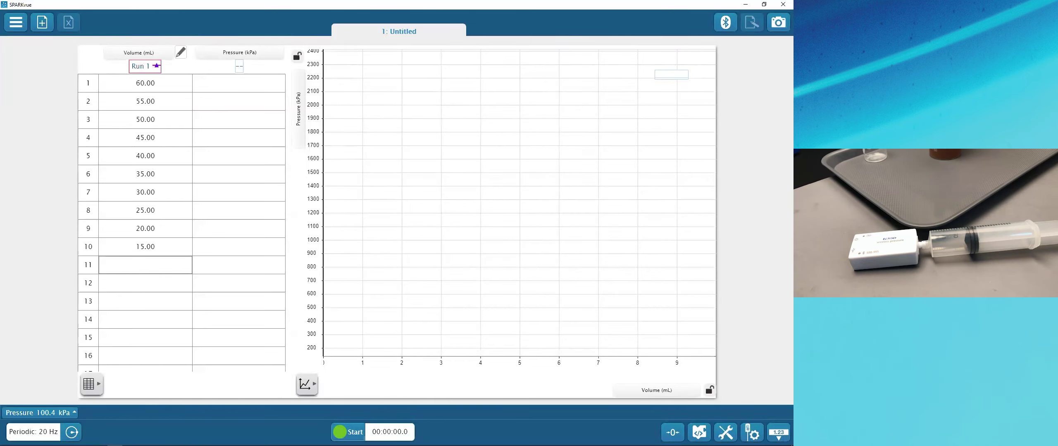
# - Record about 3 seconds of pressure data in periodic mode and check the readings beside the volume values
pyautogui.click(348, 432)
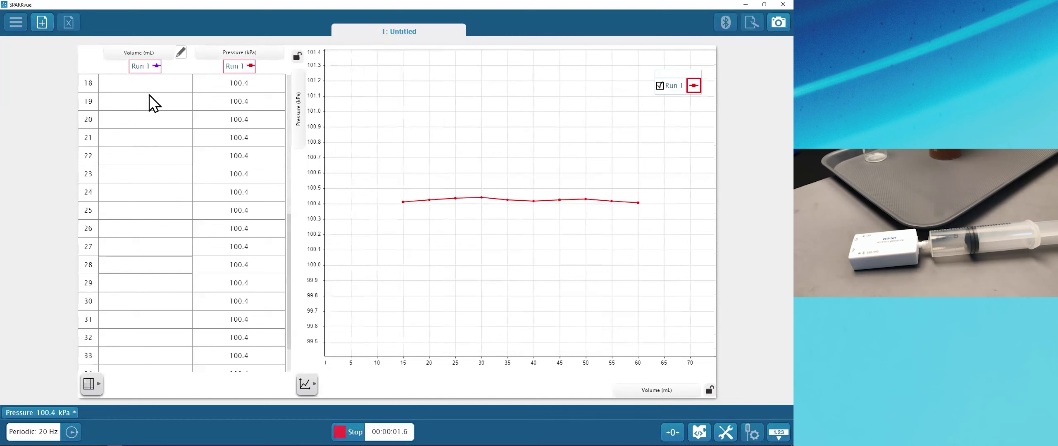
pyautogui.click(353, 431)
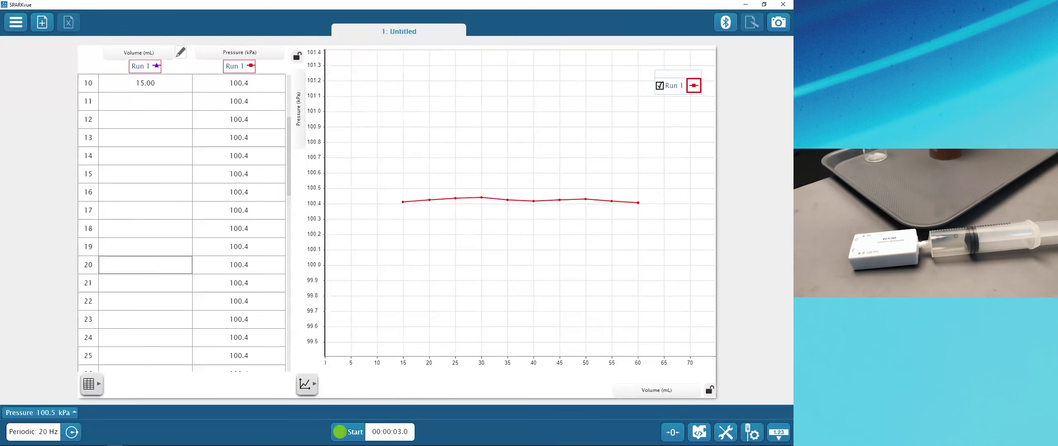
pyautogui.scroll(3, 240, 320)
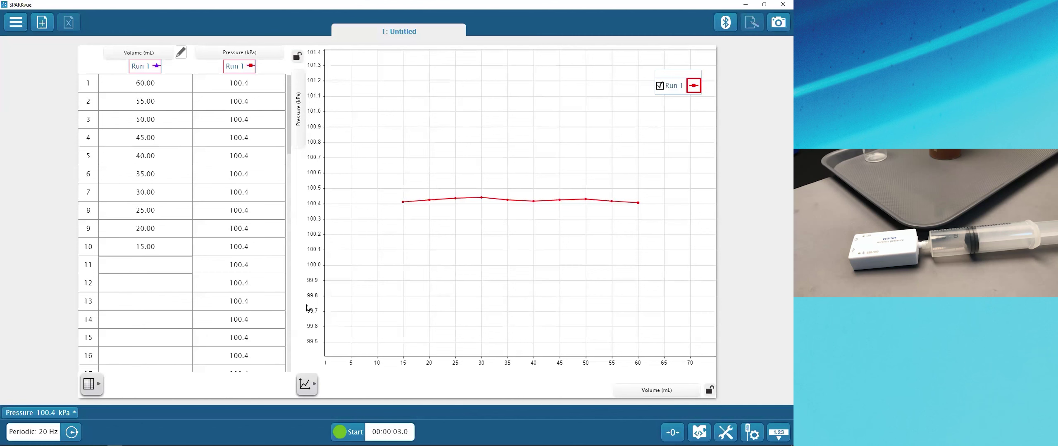
# - Delete the periodic test run using Manage Runs in the experiment tools
pyautogui.click(725, 433)
pyautogui.click(415, 187)
pyautogui.click(398, 160)
pyautogui.click(317, 254)
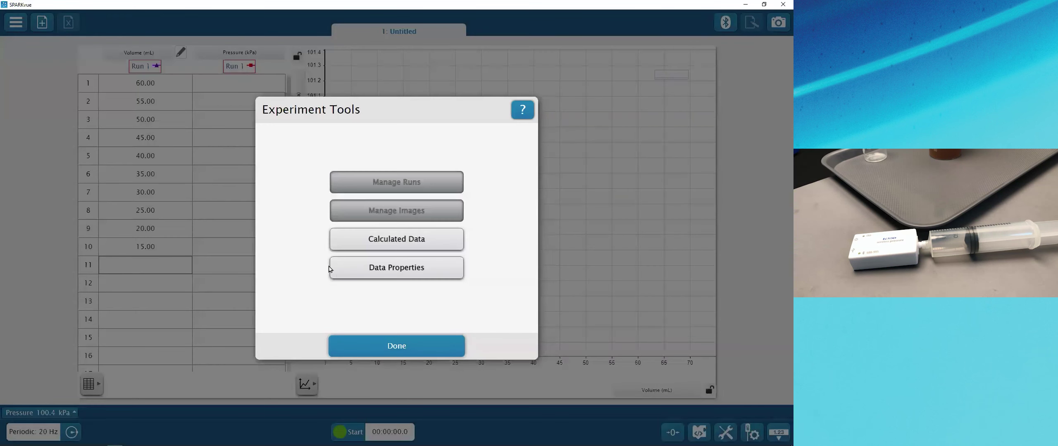
pyautogui.click(390, 350)
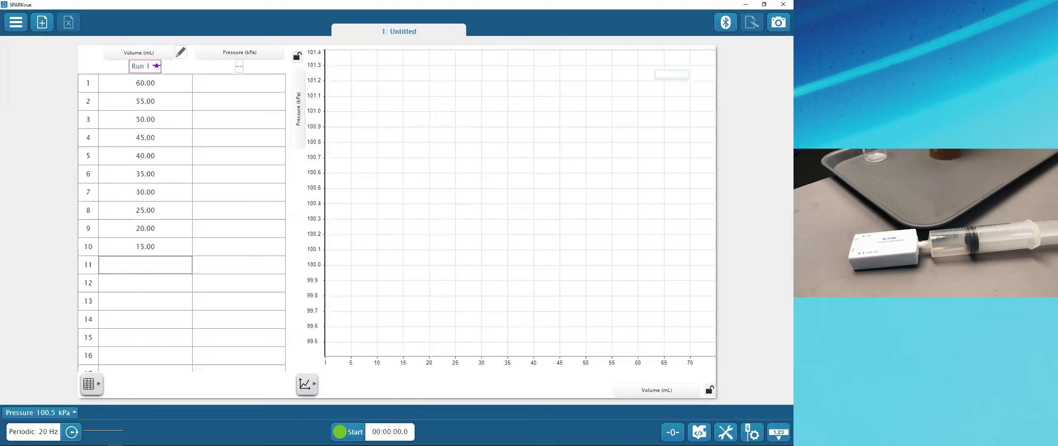
# - Change the sampling mode of the wireless pressure sensor from periodic to Manual
pyautogui.click(72, 432)
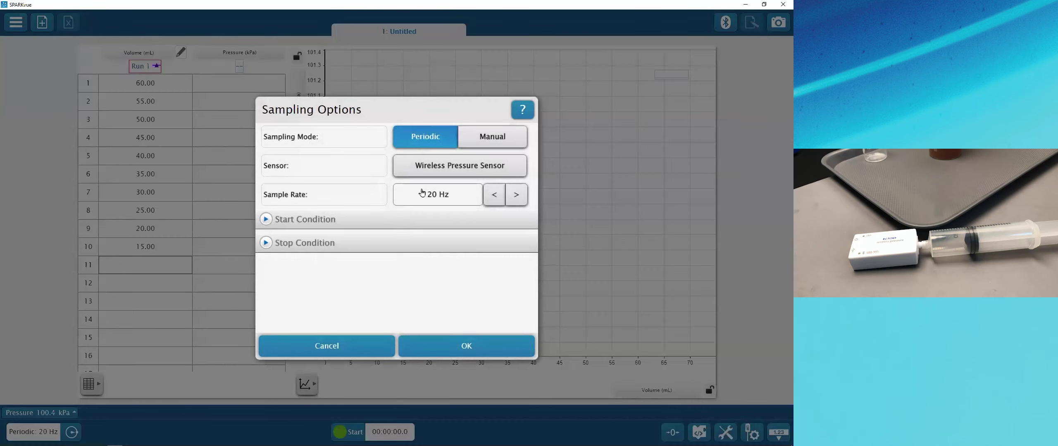
pyautogui.click(474, 139)
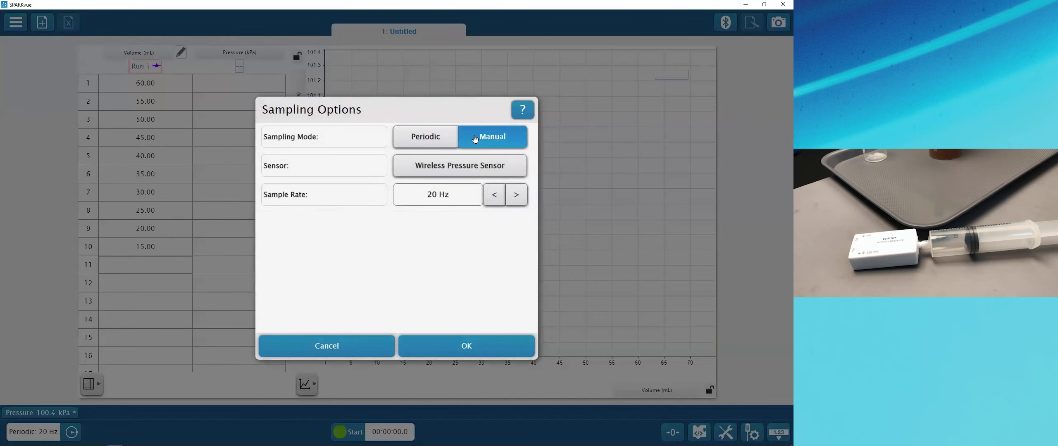
pyautogui.click(463, 353)
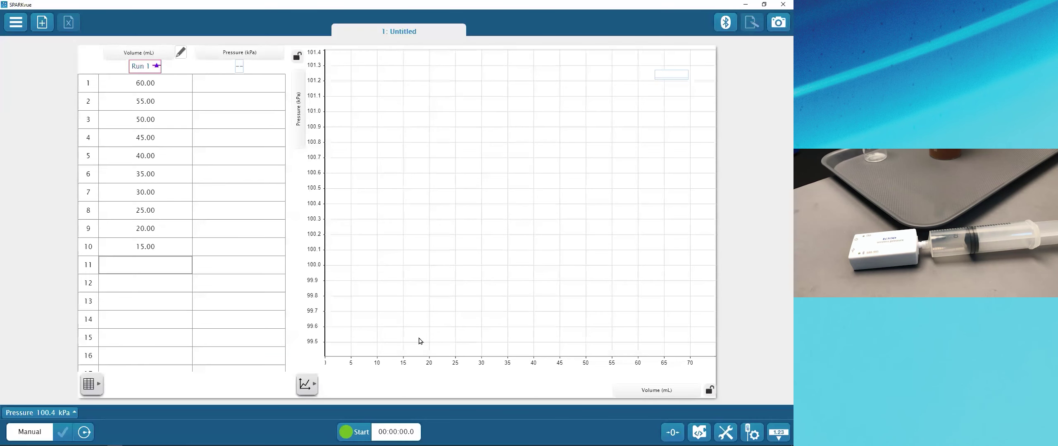
# - Record a manual run, keeping one pressure sample for each syringe volume from 60 down to 15 mL, and stop the recording
pyautogui.click(353, 431)
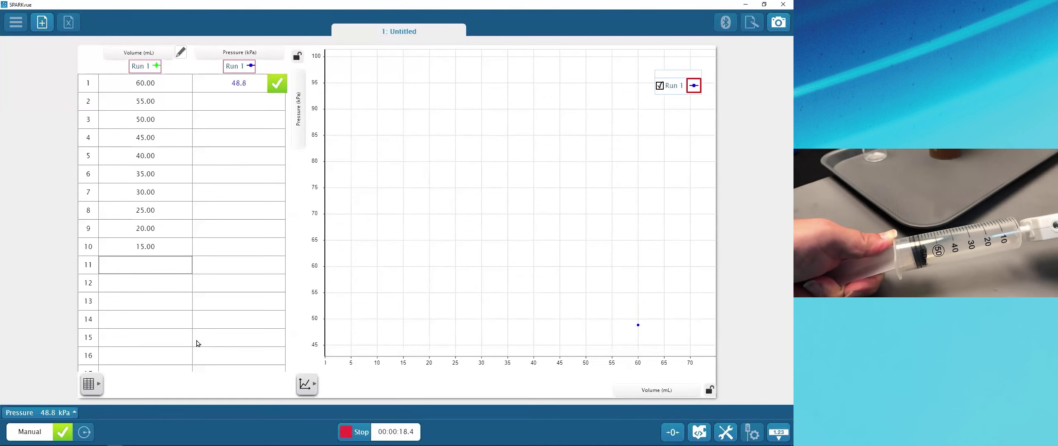
pyautogui.click(63, 432)
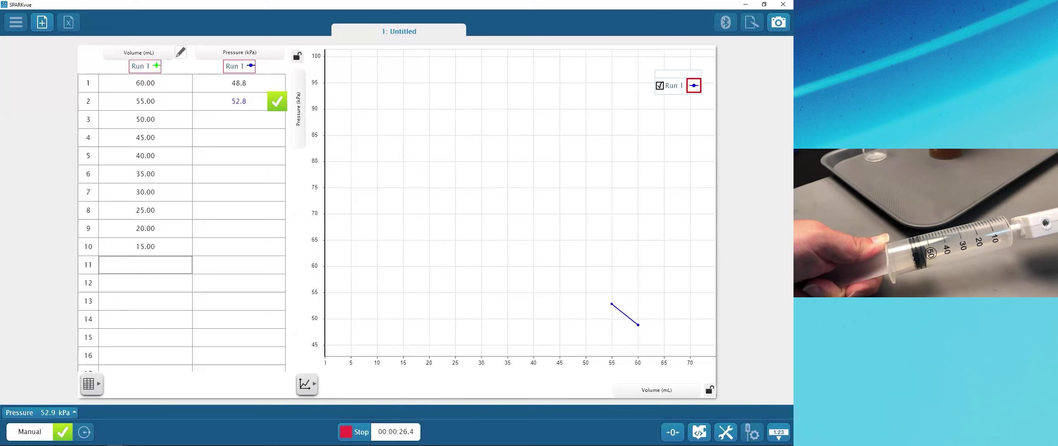
pyautogui.click(63, 432)
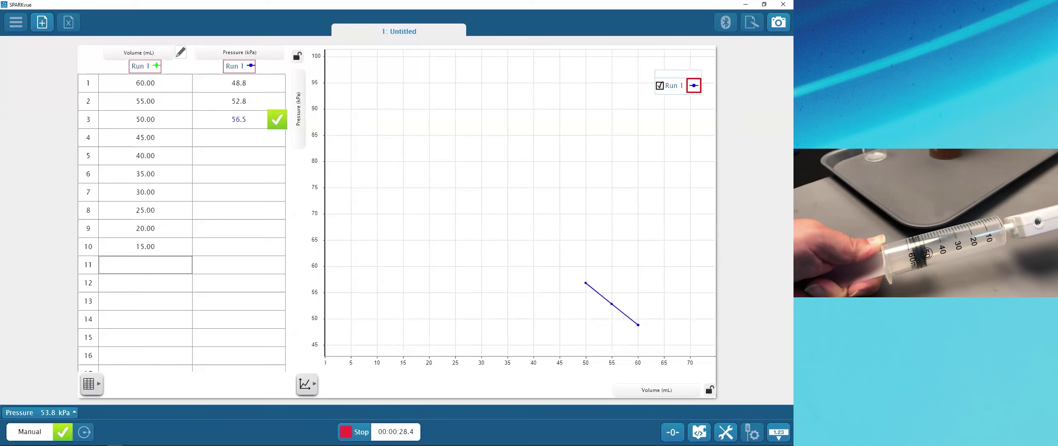
pyautogui.click(63, 432)
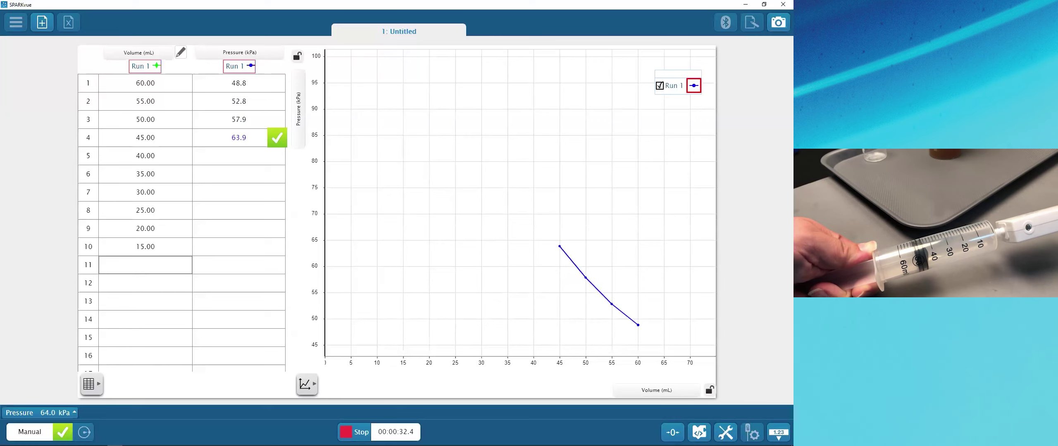
pyautogui.click(62, 432)
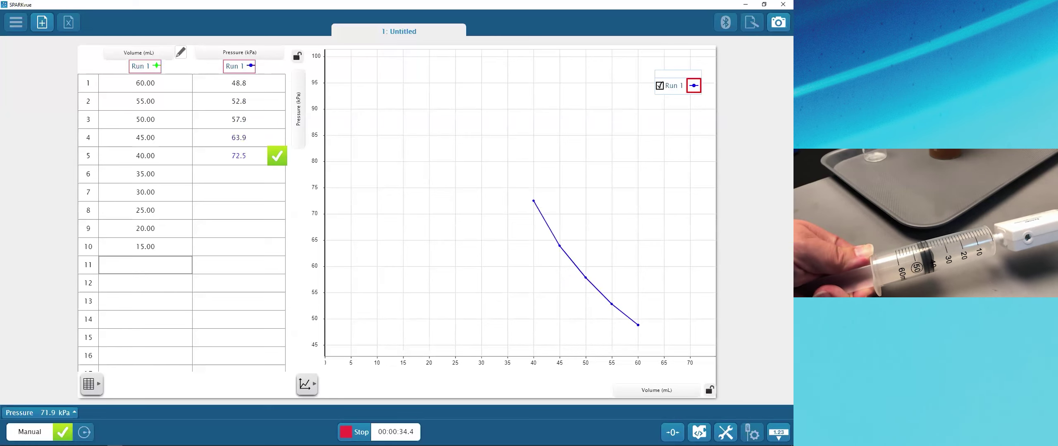
pyautogui.click(62, 431)
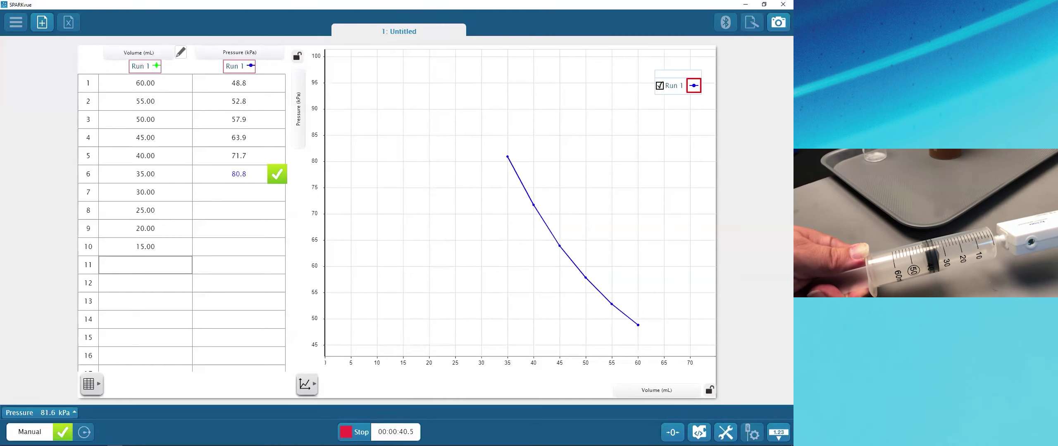
pyautogui.click(63, 432)
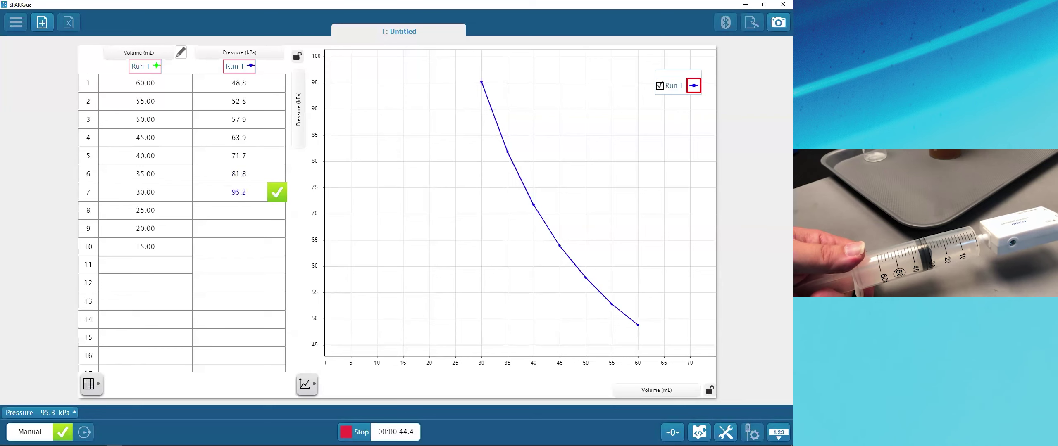
pyautogui.click(62, 432)
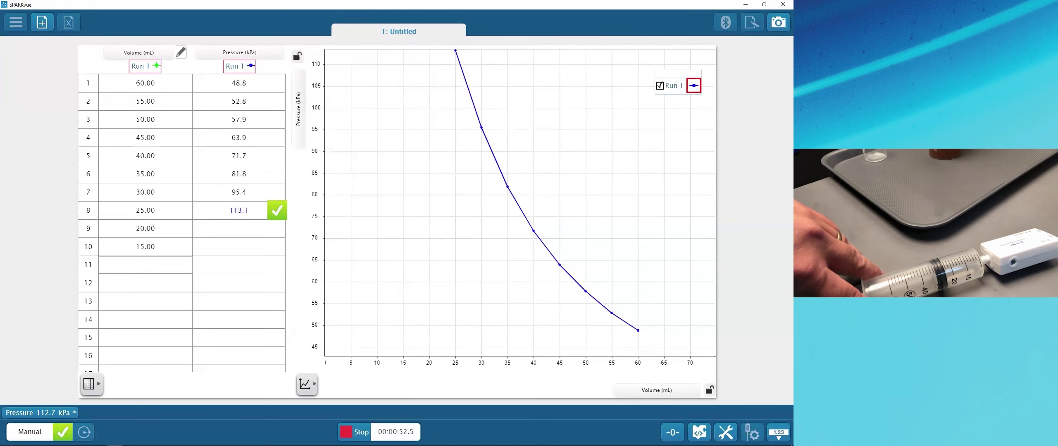
pyautogui.click(277, 210)
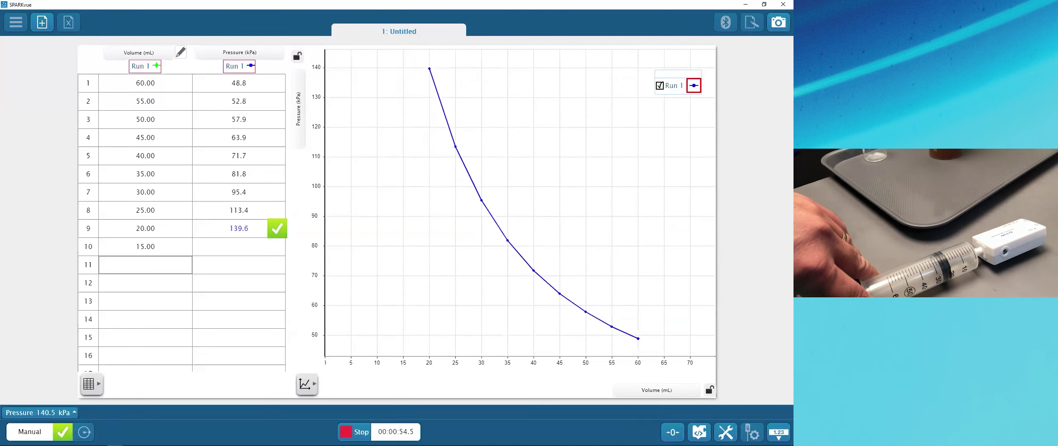
pyautogui.click(276, 229)
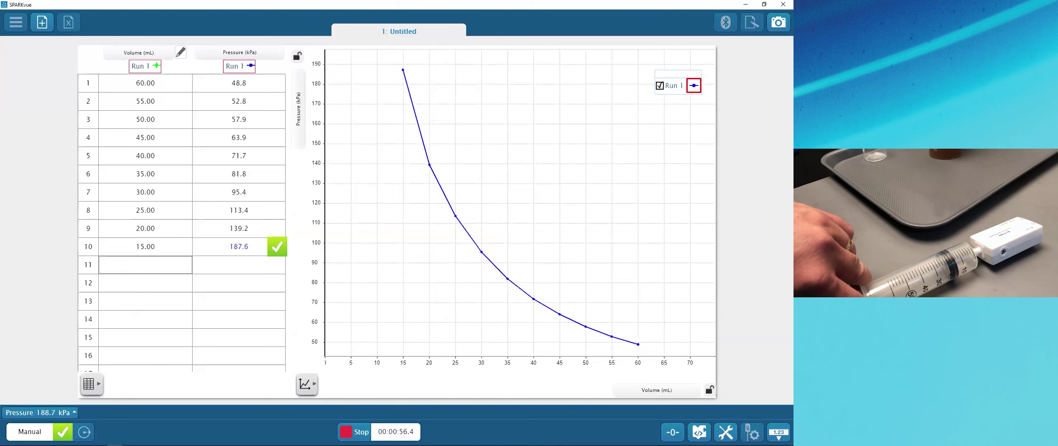
pyautogui.click(277, 247)
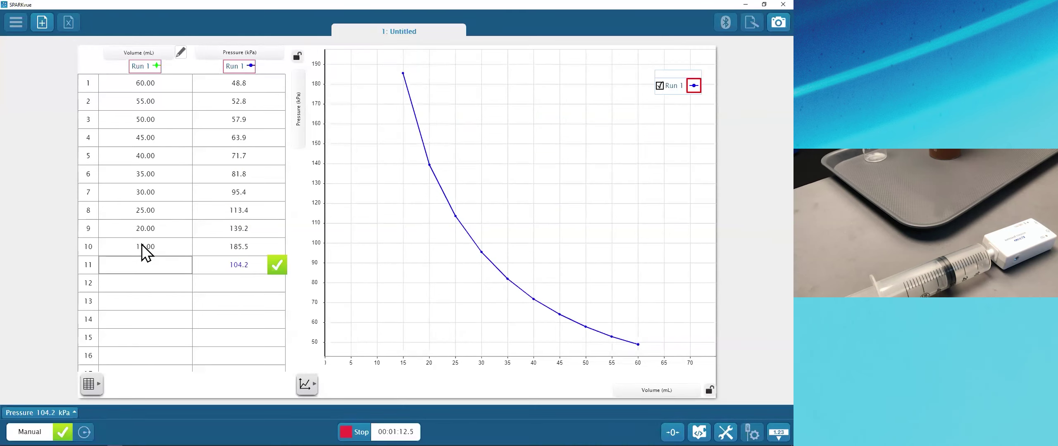
pyautogui.click(355, 432)
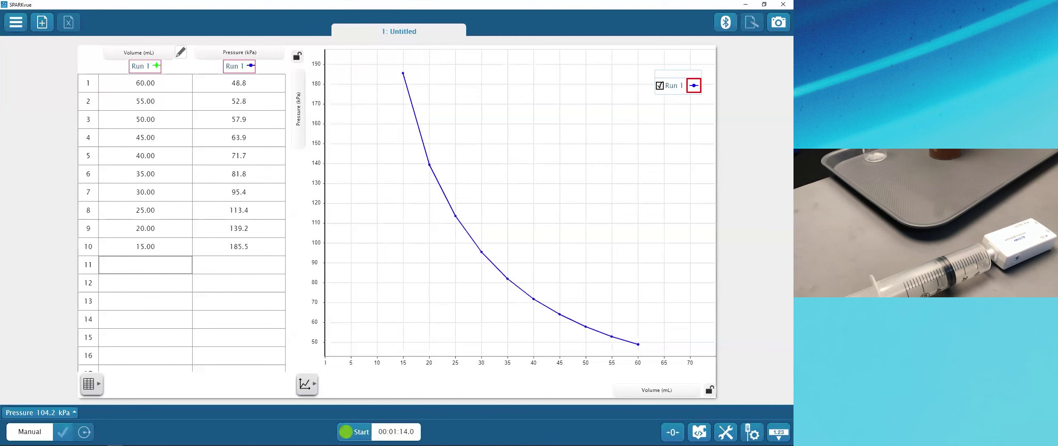
# - Scale the pressure-volume graph to fit the recorded data
pyautogui.click(311, 388)
pyautogui.click(327, 386)
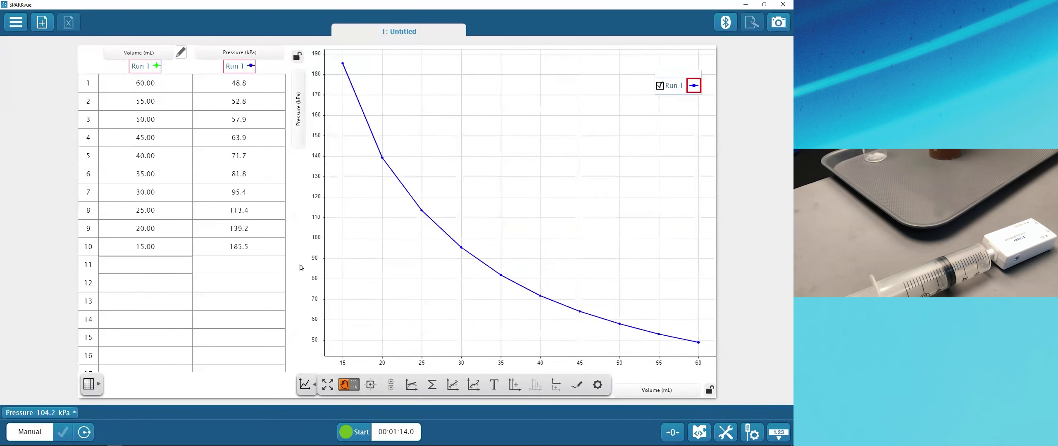
pyautogui.click(304, 386)
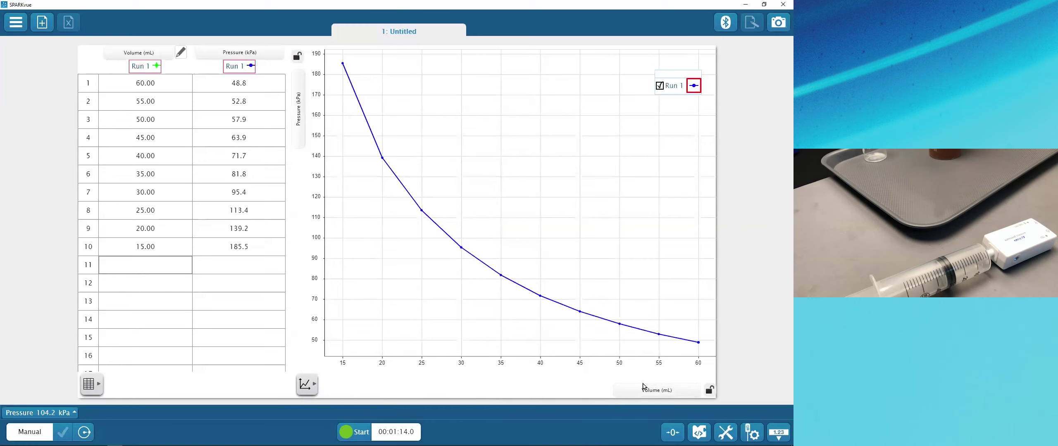
# - Set Show Connected Lines to Off in the line graph properties so only the data points are plotted
pyautogui.click(306, 384)
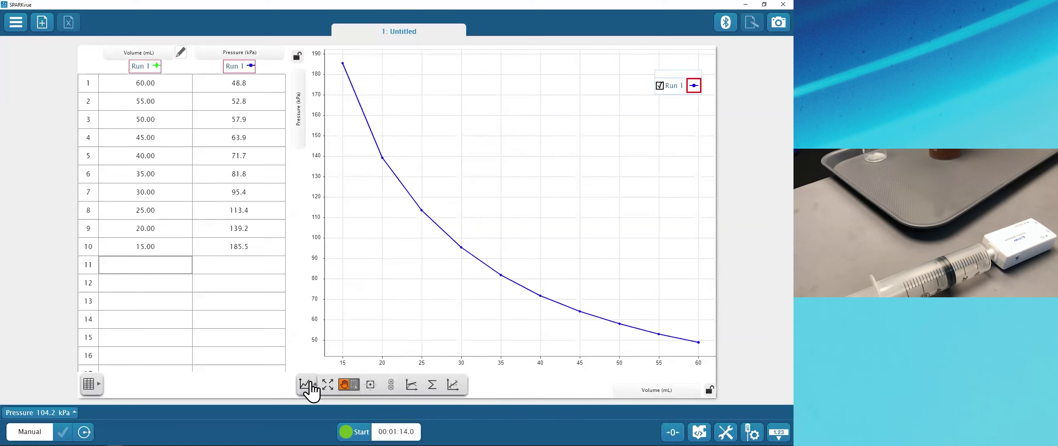
pyautogui.click(597, 387)
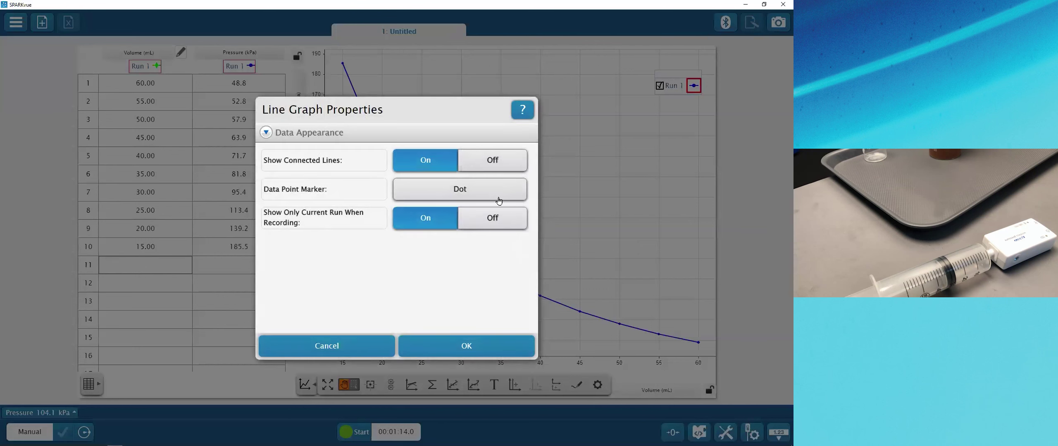
pyautogui.click(493, 162)
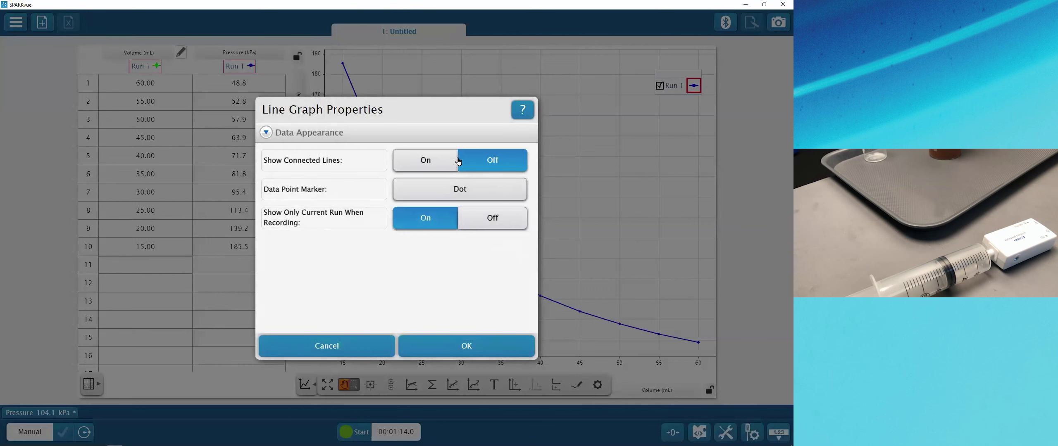
pyautogui.click(440, 357)
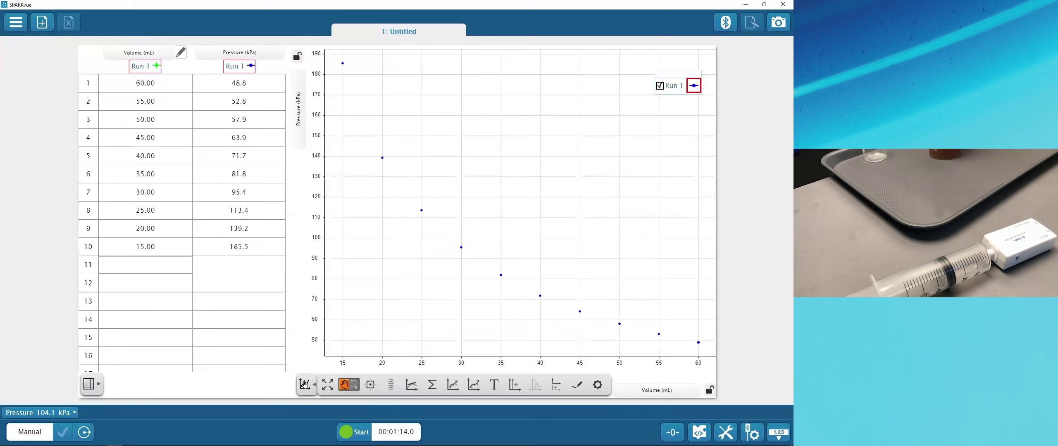
pyautogui.click(304, 385)
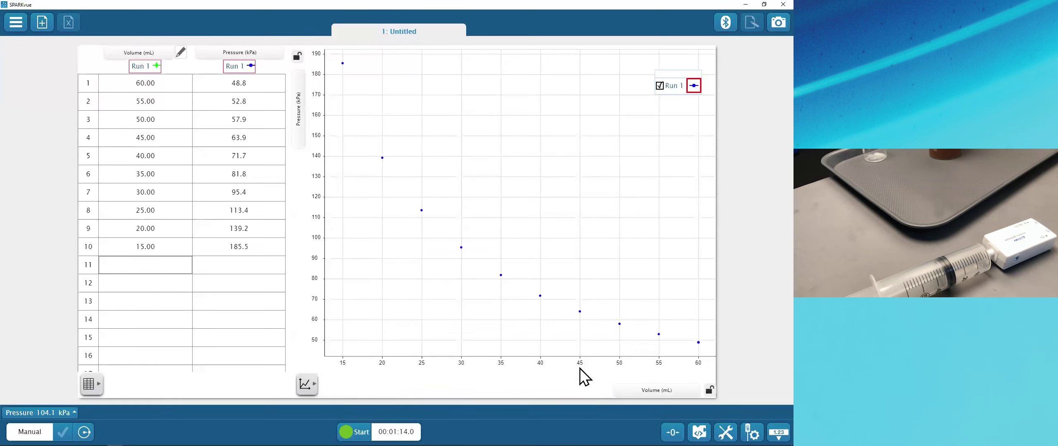
# - Try a linear fit on the pressure-volume points and replace it with an Inverse Square Fit
pyautogui.click(299, 383)
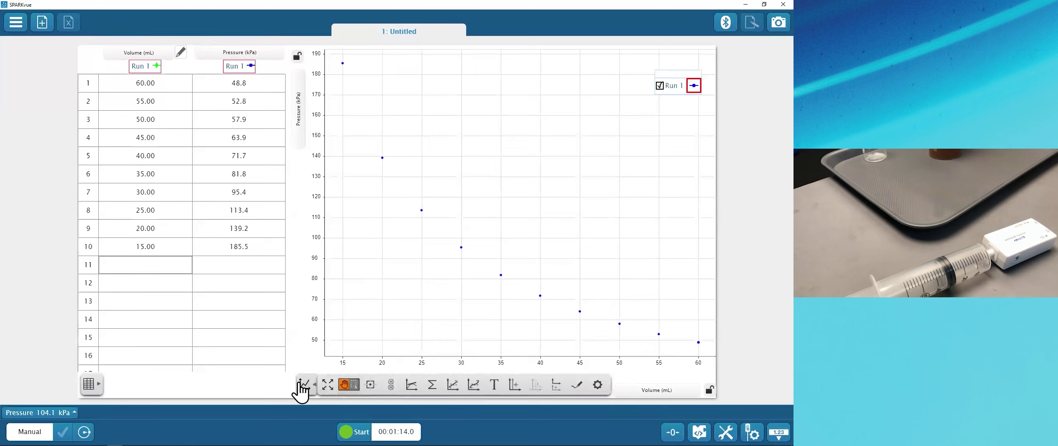
pyautogui.click(453, 386)
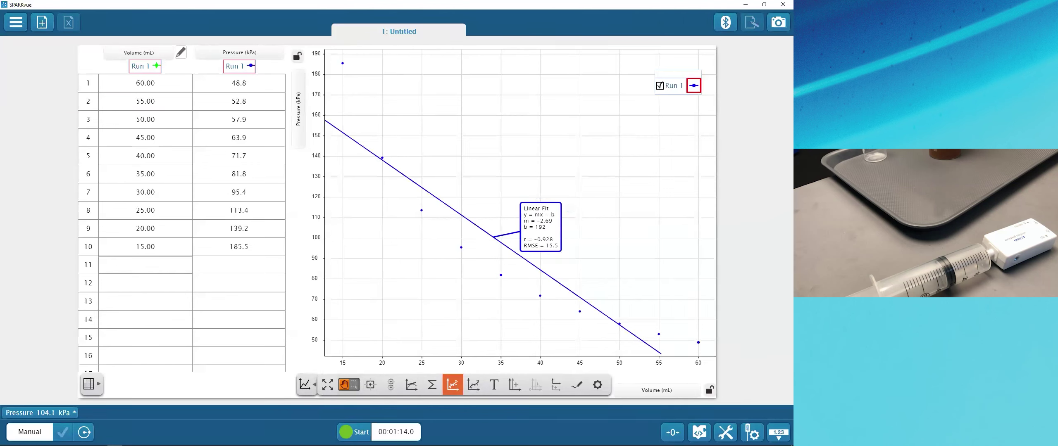
pyautogui.click(474, 385)
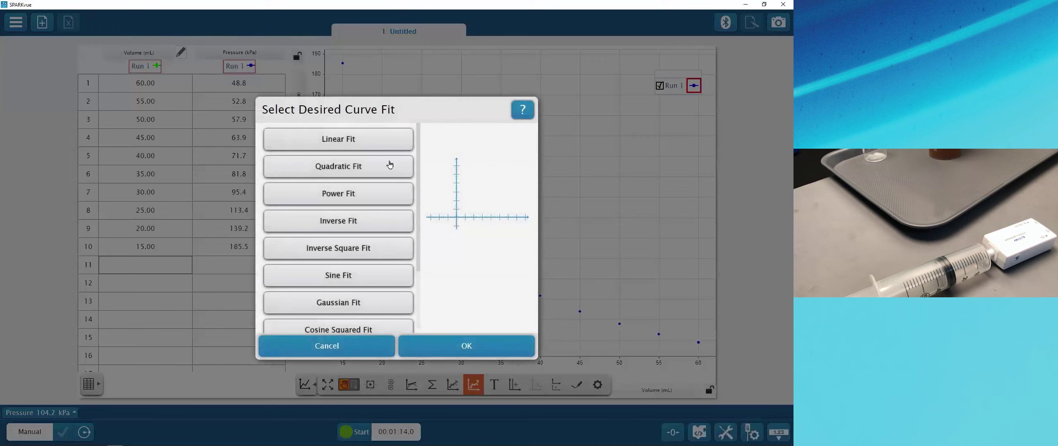
pyautogui.scroll(-3, 380, 199)
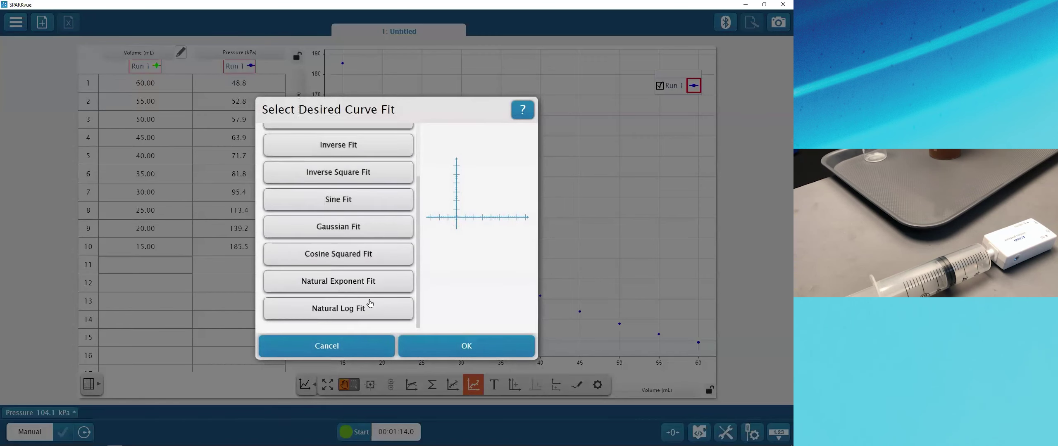
pyautogui.scroll(1, 370, 304)
pyautogui.click(338, 205)
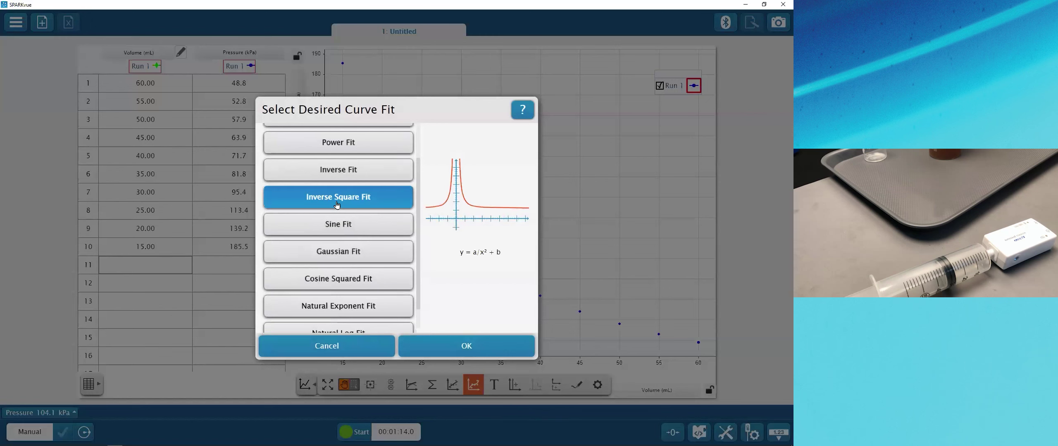
pyautogui.click(466, 347)
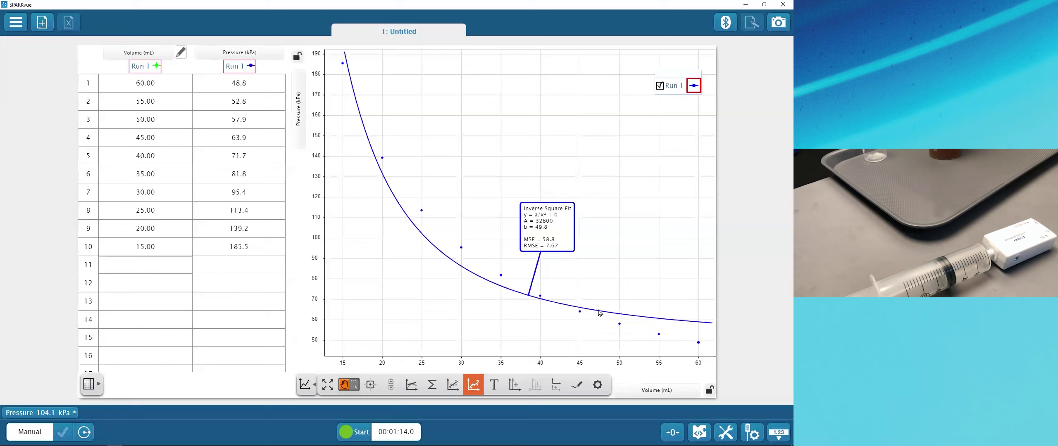
# - Change the graph's curve fit from Inverse Square Fit to Inverse Fit
pyautogui.click(550, 250)
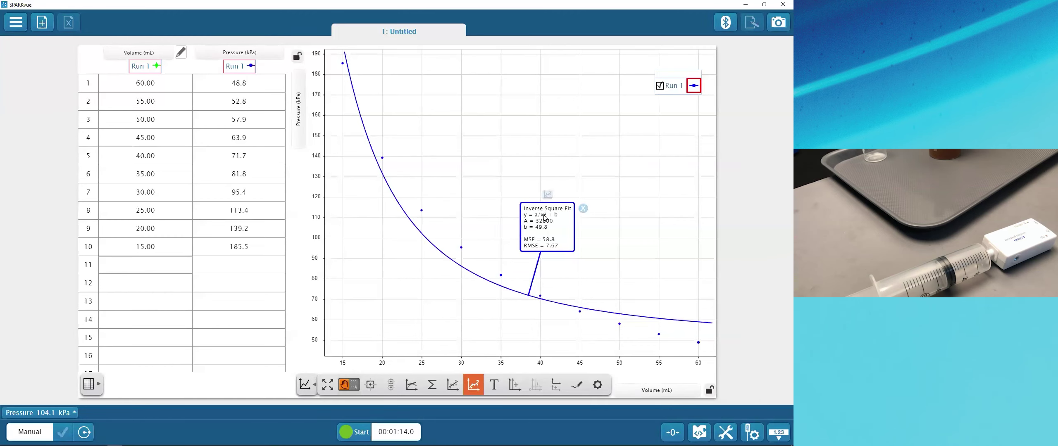
pyautogui.click(548, 195)
pyautogui.click(378, 226)
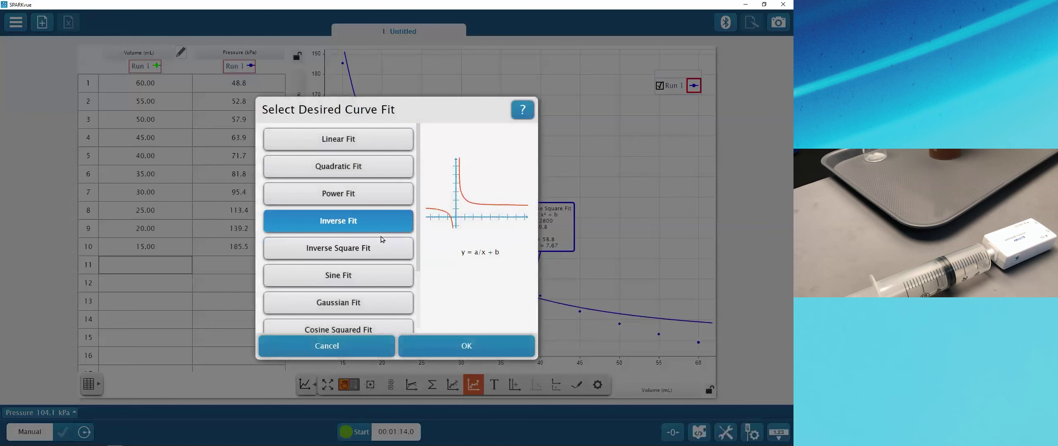
pyautogui.click(450, 345)
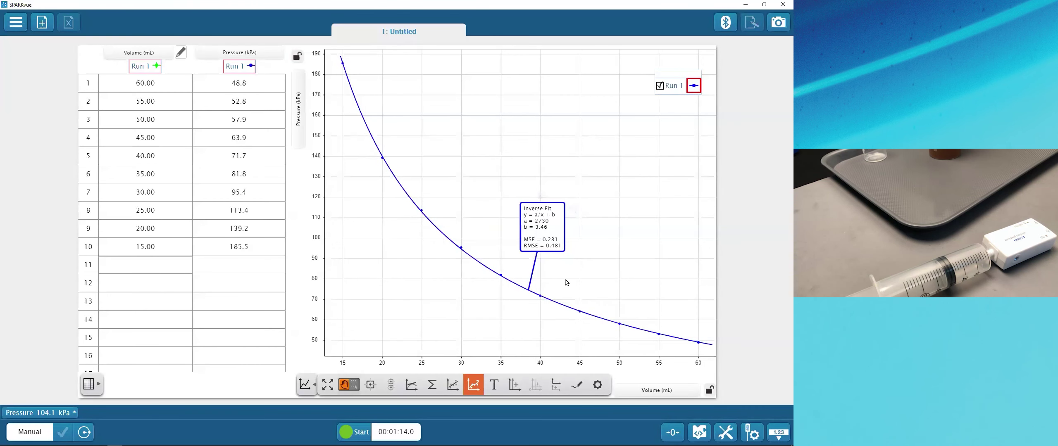
# - Rescale the axes to about 85 mL of volume and 300 kPa of pressure, and reposition the Inverse Fit label
pyautogui.moveTo(640, 364); pyautogui.dragTo(590, 364)
pyautogui.moveTo(311, 108); pyautogui.dragTo(440, 152)
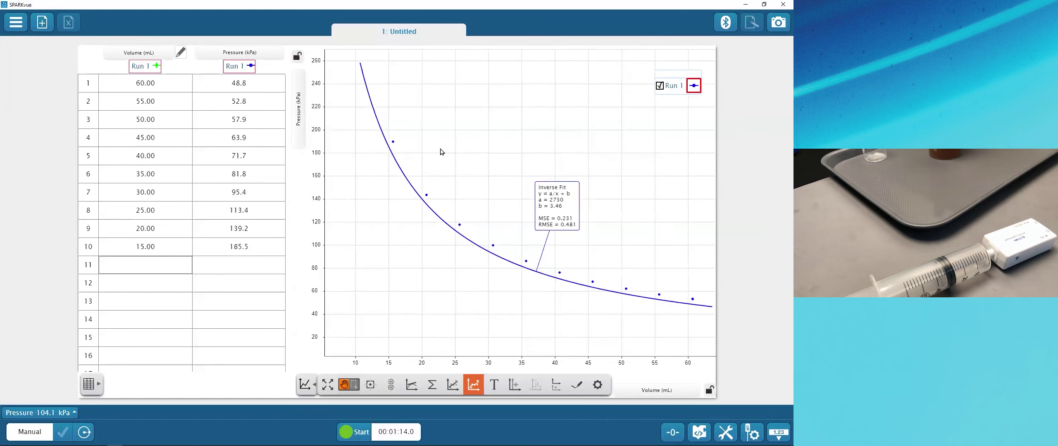
pyautogui.moveTo(675, 362); pyautogui.dragTo(574, 364)
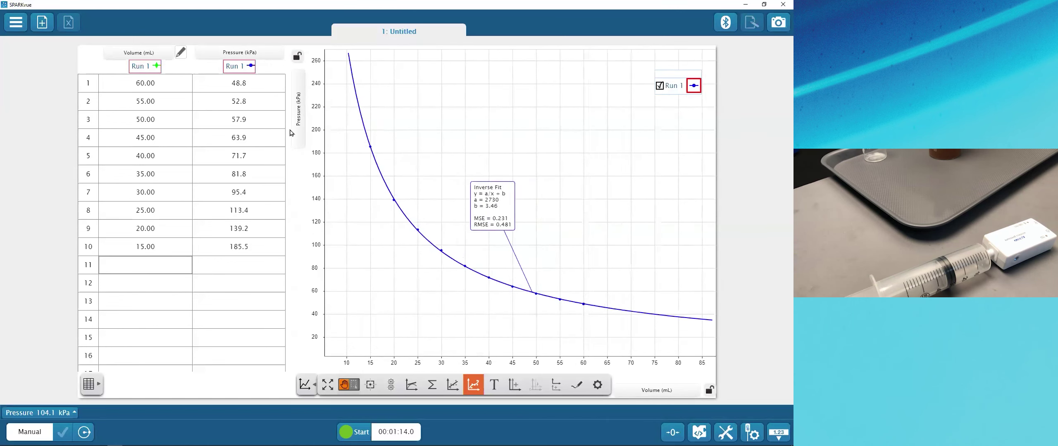
pyautogui.moveTo(302, 132); pyautogui.dragTo(558, 223)
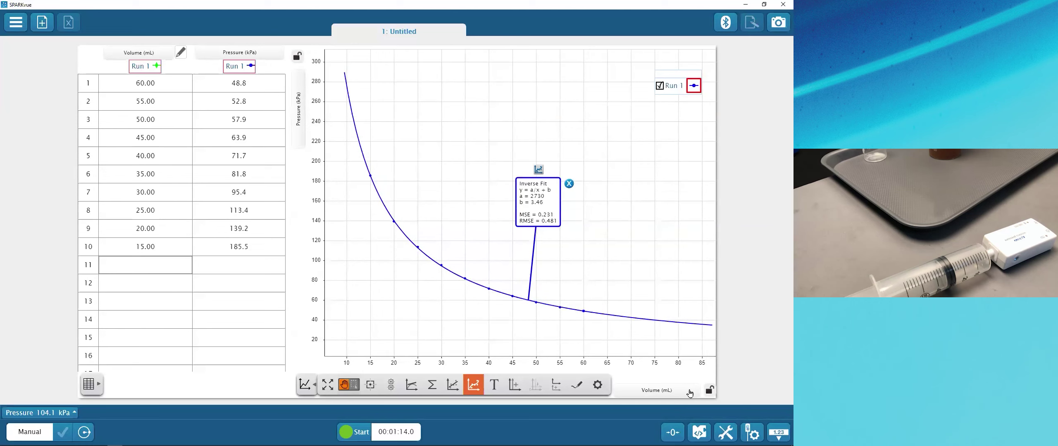
pyautogui.click(640, 220)
pyautogui.click(300, 389)
pyautogui.hotkey('alt', 'Tab')
pyautogui.click(303, 208)
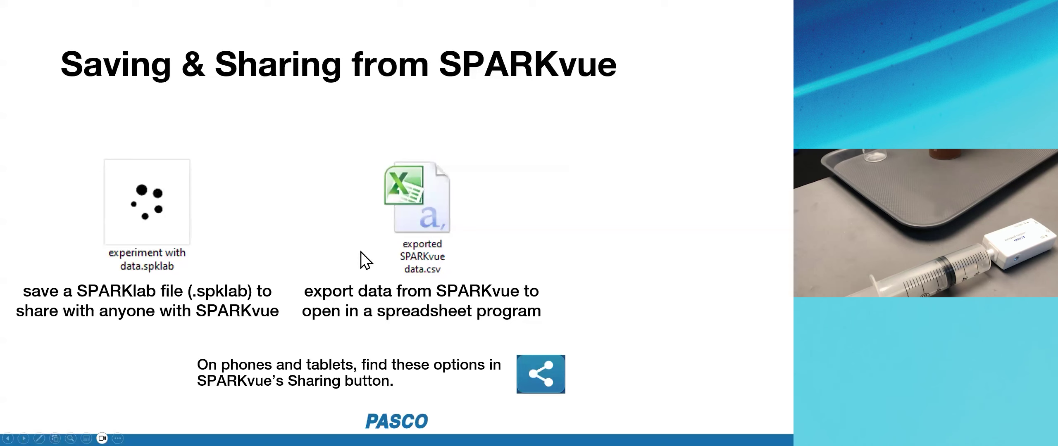
pyautogui.click(428, 193)
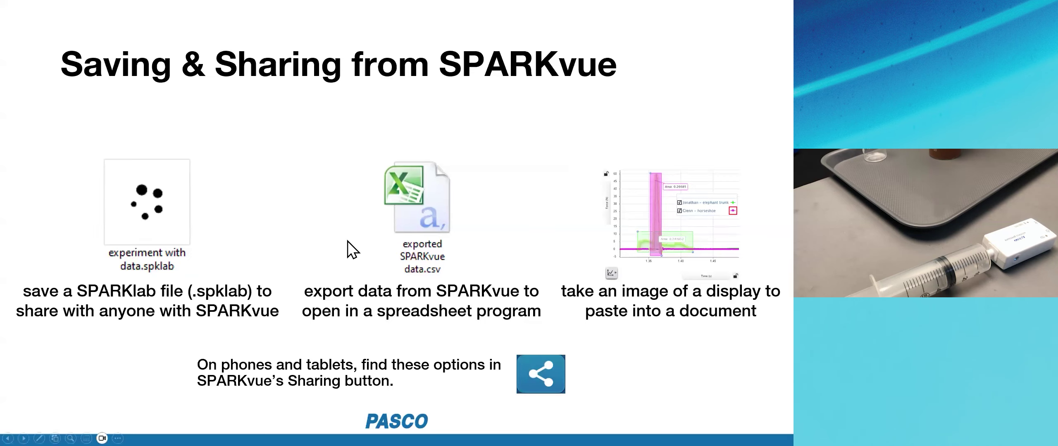
pyautogui.click(411, 238)
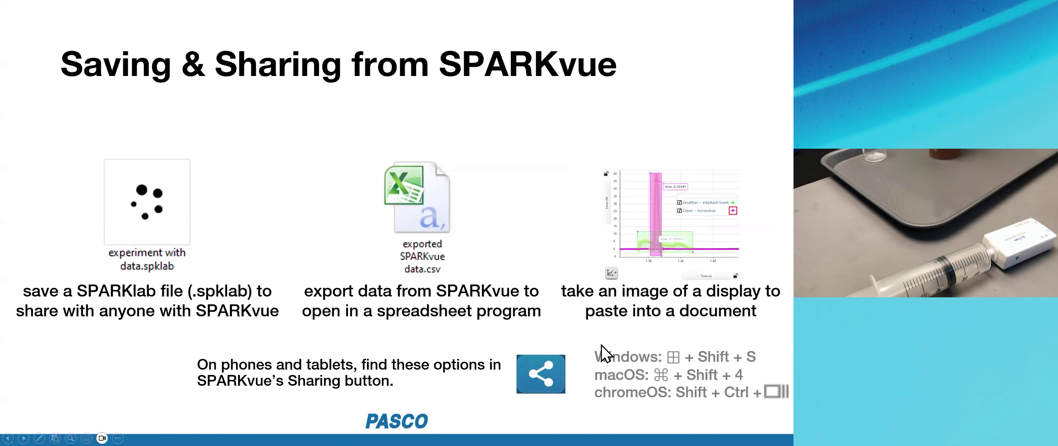
pyautogui.hotkey('alt', 'Tab')
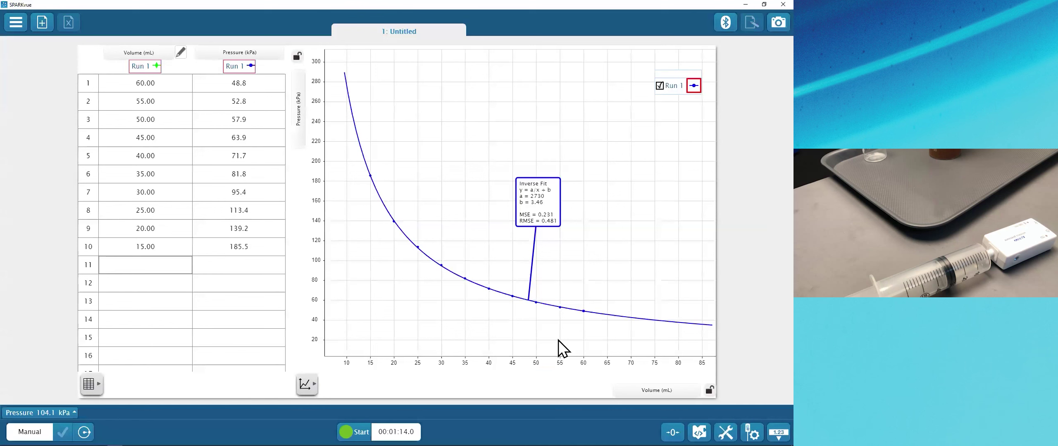
# - Capture a rectangular screen snip of the pressure-volume graph with its Inverse Fit and switch to the Royal Society letter in Word
pyautogui.press('super+shift+s')
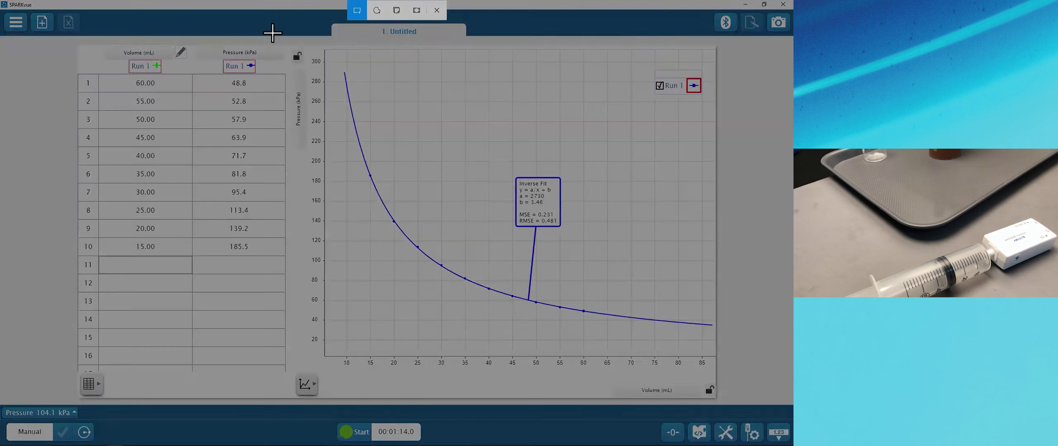
pyautogui.moveTo(288, 45); pyautogui.dragTo(716, 399)
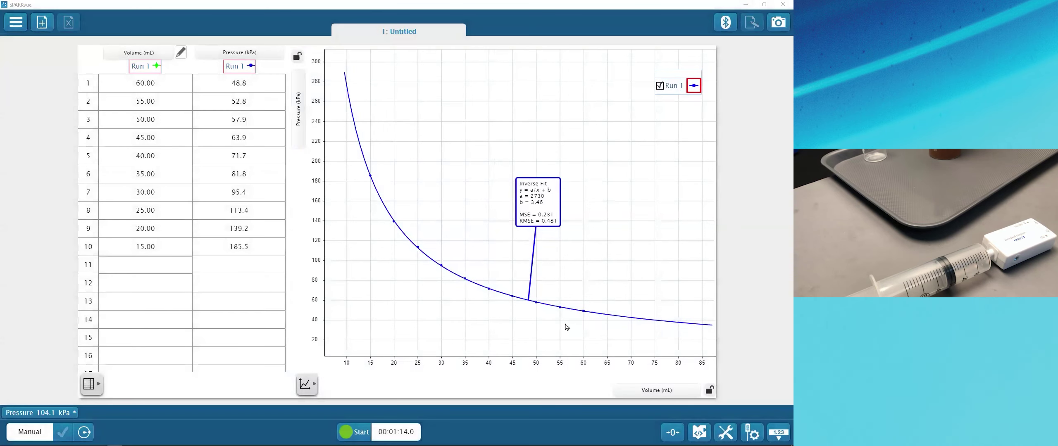
pyautogui.hotkey('alt', 'Tab')
pyautogui.press('Tab')
pyautogui.press('Tab')
pyautogui.press('Tab')
pyautogui.press('Tab')
pyautogui.press('Escape')
pyautogui.hotkey('alt', 'Tab')
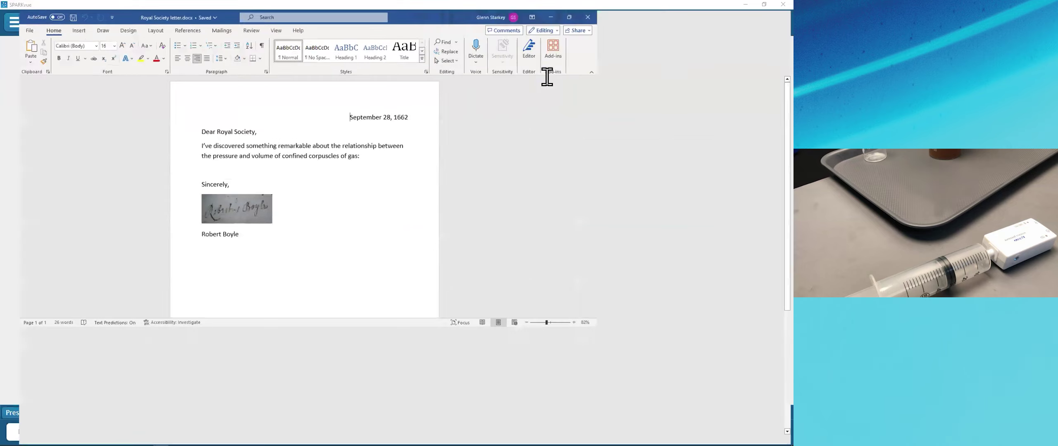
# - Paste the graph snip into the blank line between the letter's opening paragraph and "Sincerely,"
pyautogui.click(329, 163)
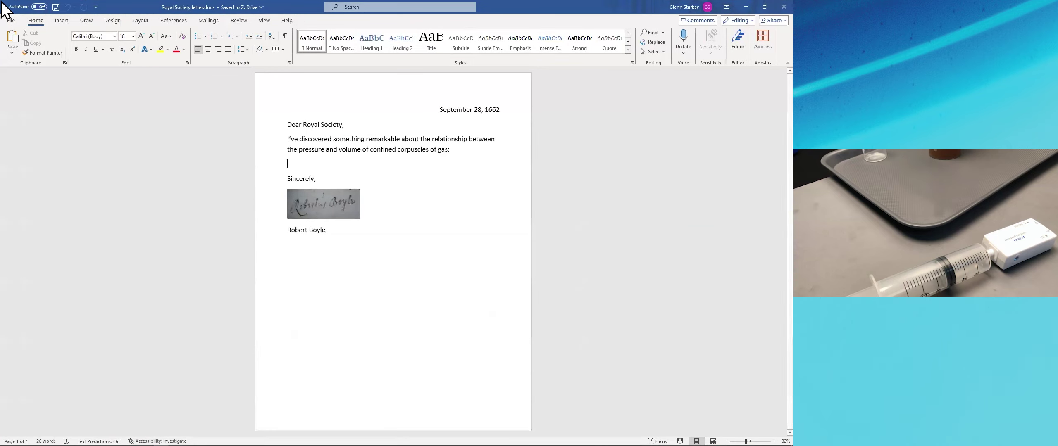
pyautogui.click(11, 21)
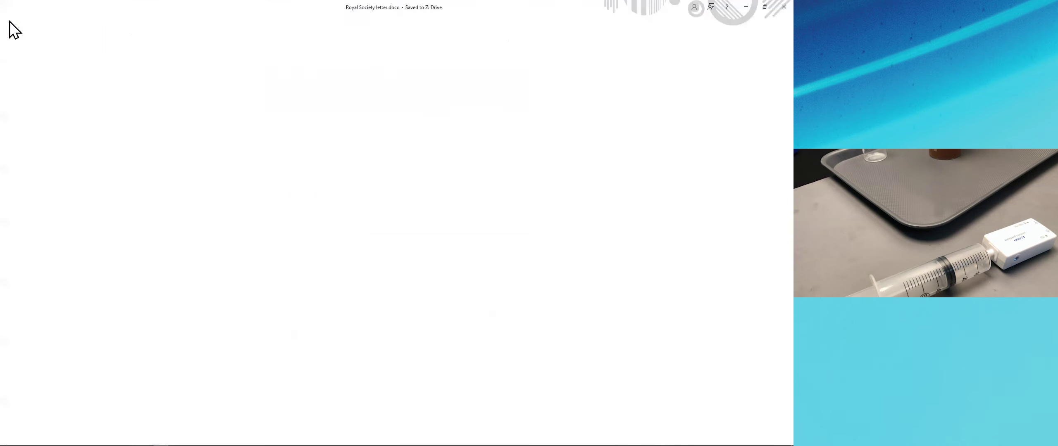
pyautogui.press('Escape')
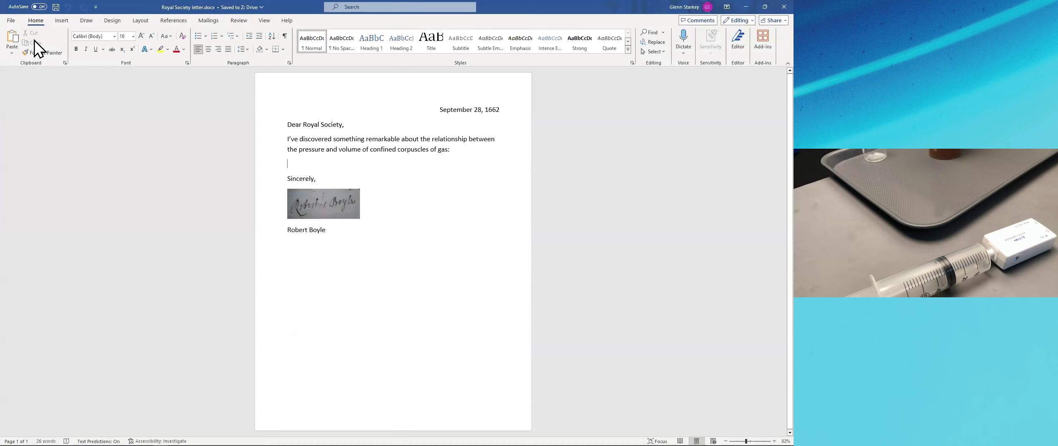
pyautogui.click(12, 39)
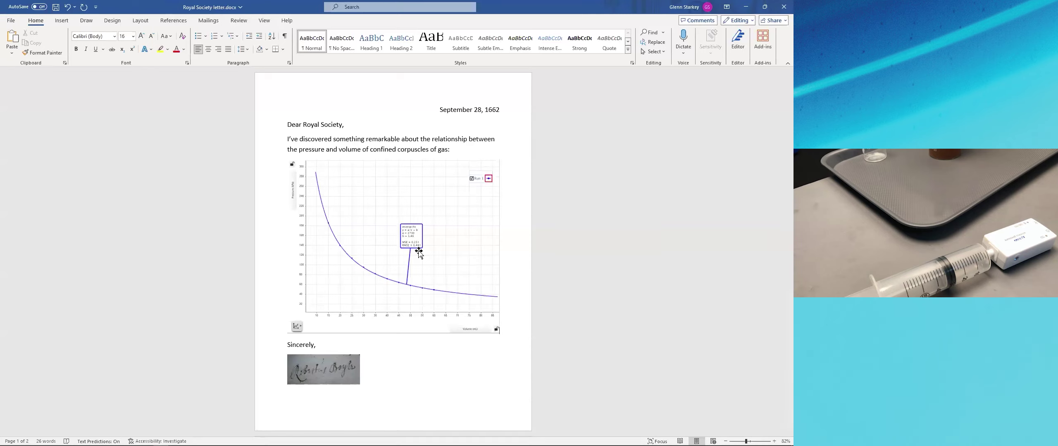
# - Return to SPARKvue and switch from there to the PowerPoint slide show
pyautogui.hotkey('alt', 'Tab')
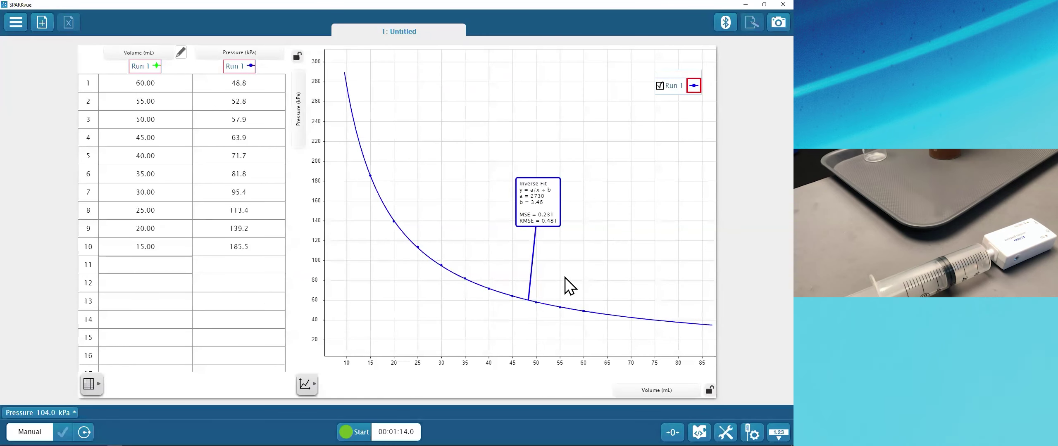
pyautogui.hotkey('alt', 'Tab')
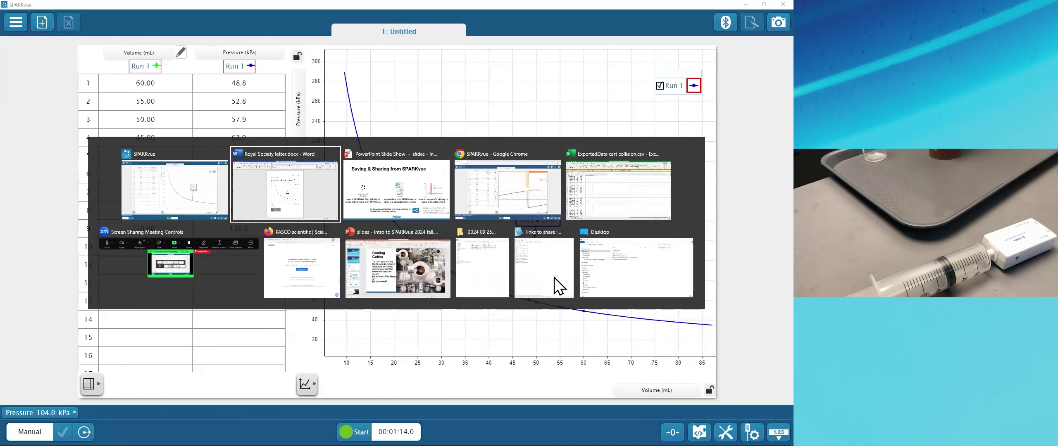
pyautogui.press('Right')
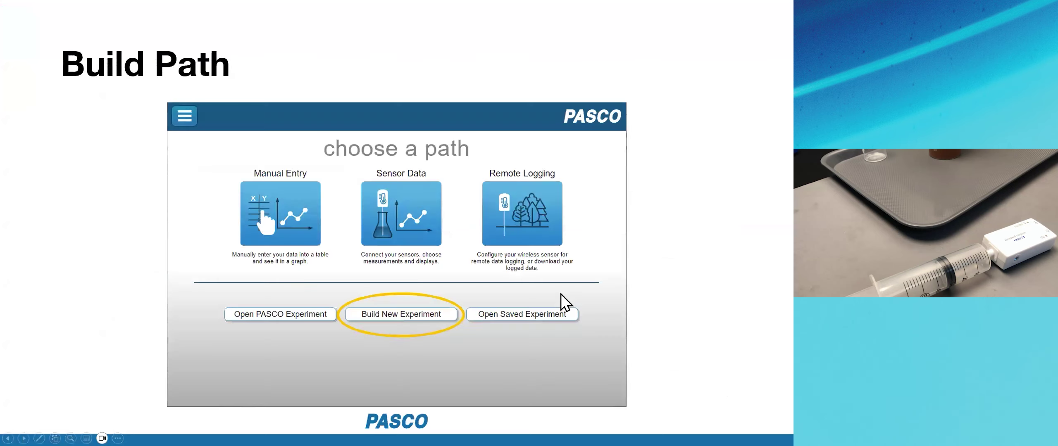